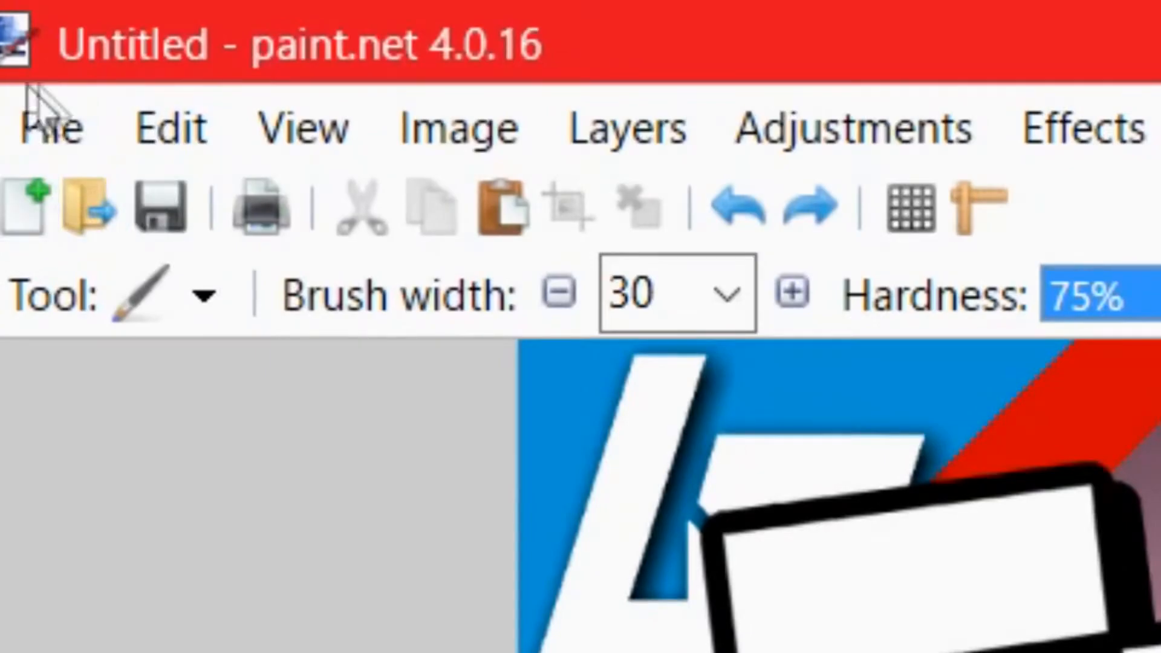
Create a new image 1920 pixels wide and 1080 pixels high, and swap the primary and secondary colors
{"action": "left_click", "coordinate": [27, 208]}
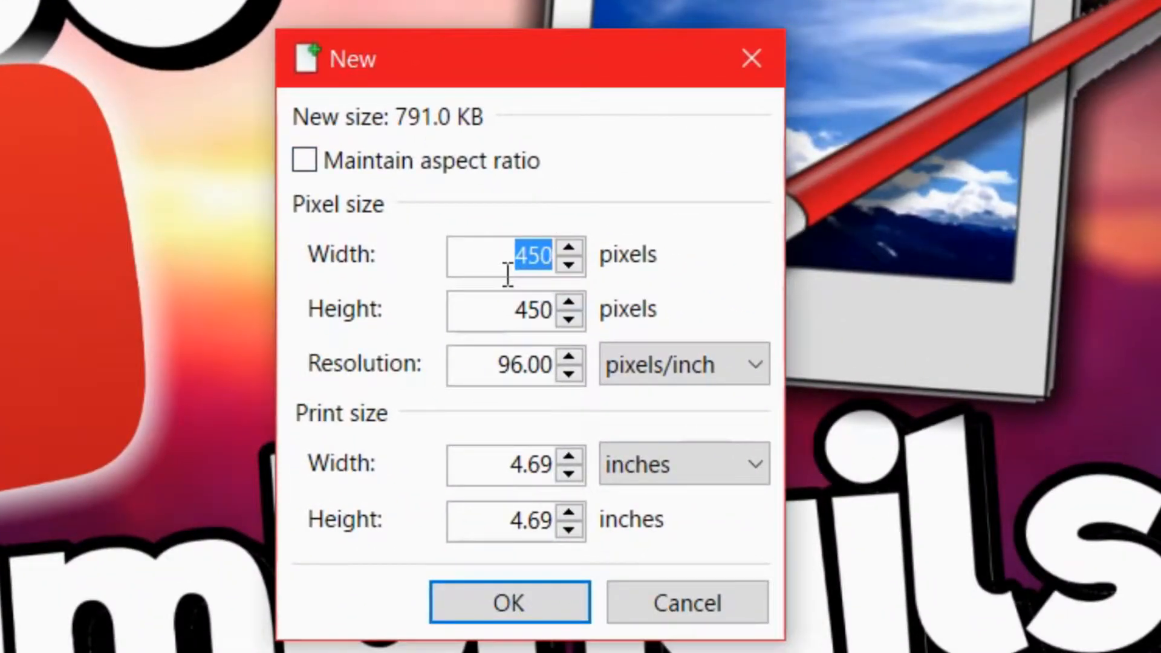
{"action": "type", "text": "1920"}
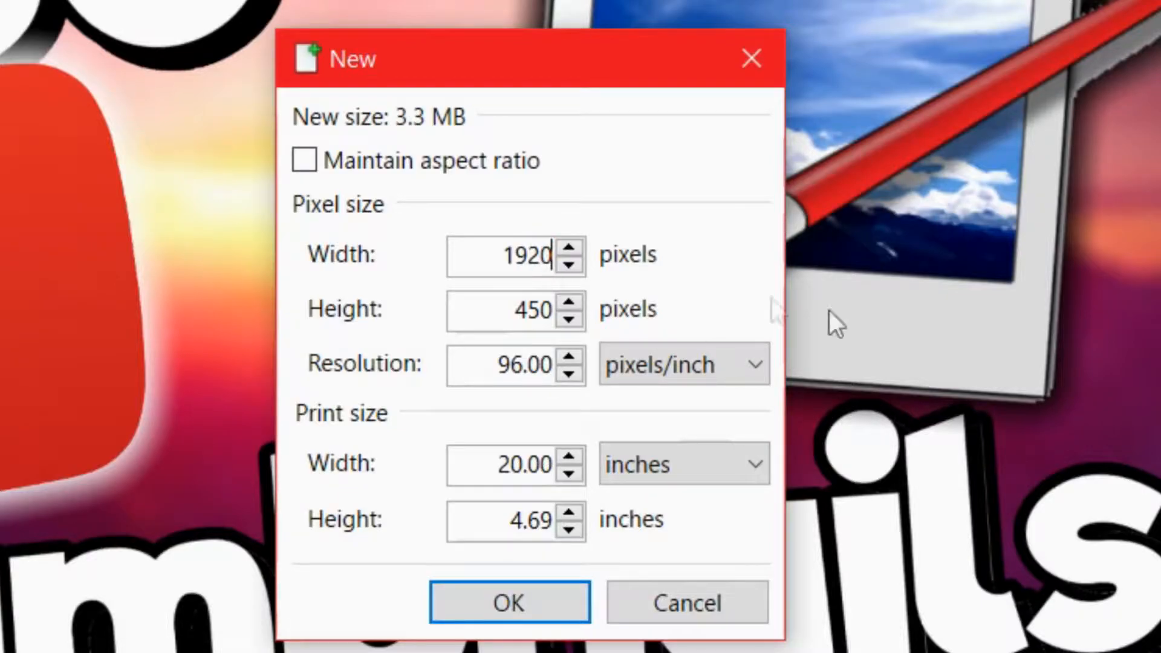
{"action": "key", "text": "Tab"}
{"action": "type", "text": "10"}
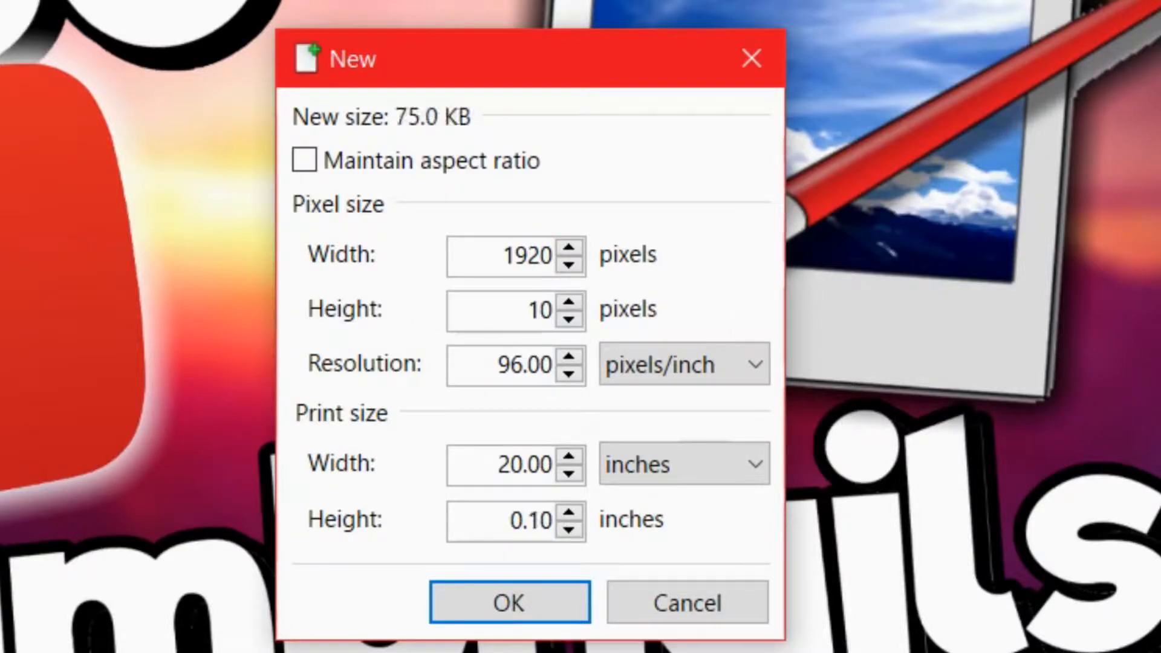
{"action": "type", "text": "80"}
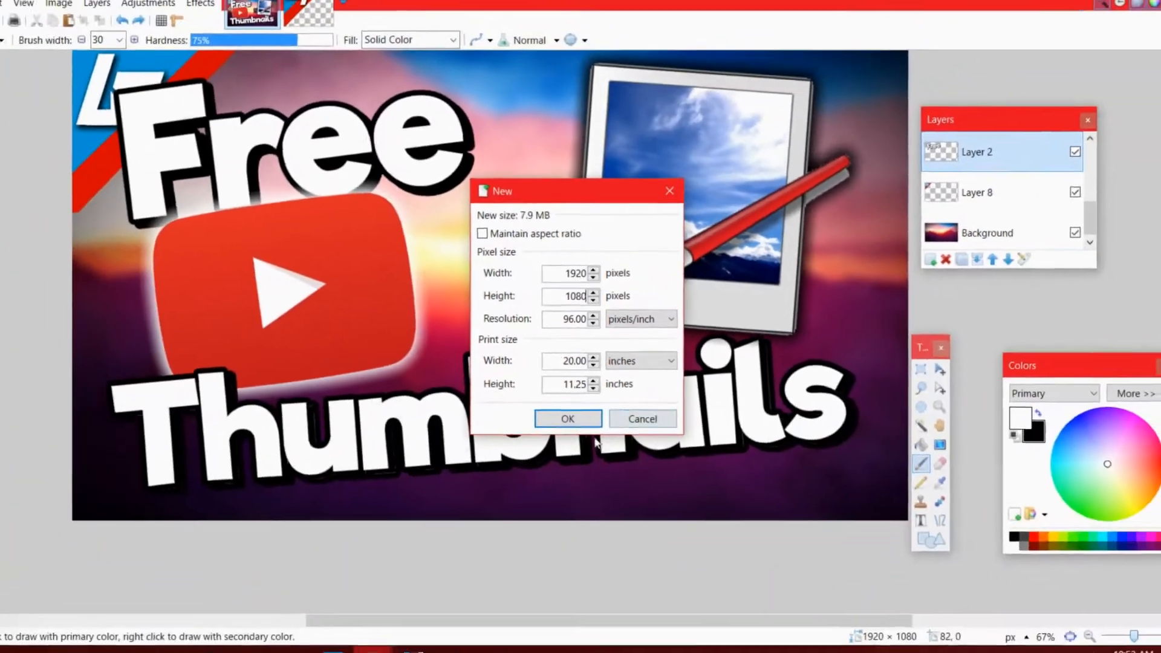
{"action": "key", "text": "Return"}
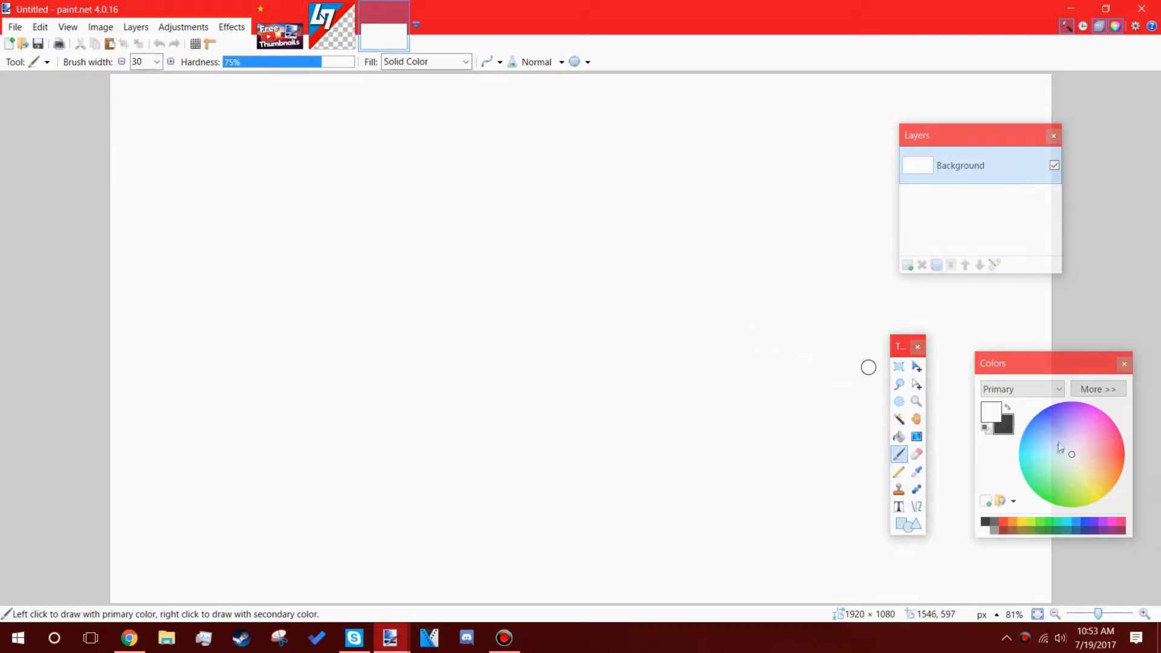
{"action": "left_click", "coordinate": [1007, 407]}
Switch to Chrome and copy the pink and purple mountain sunset image from the red mountain background search results
{"action": "left_click", "coordinate": [129, 638]}
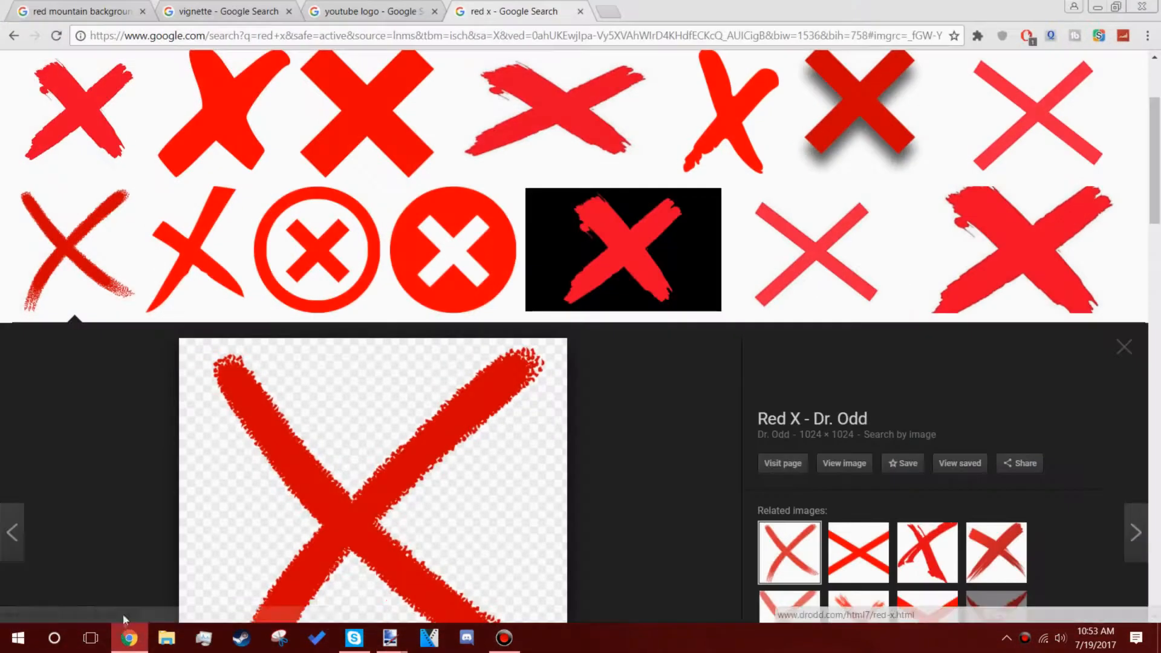
{"action": "left_click", "coordinate": [106, 6]}
{"action": "scroll", "coordinate": [506, 215], "scroll_direction": "up", "scroll_amount": 5}
{"action": "scroll", "coordinate": [544, 199], "scroll_direction": "down", "scroll_amount": 17}
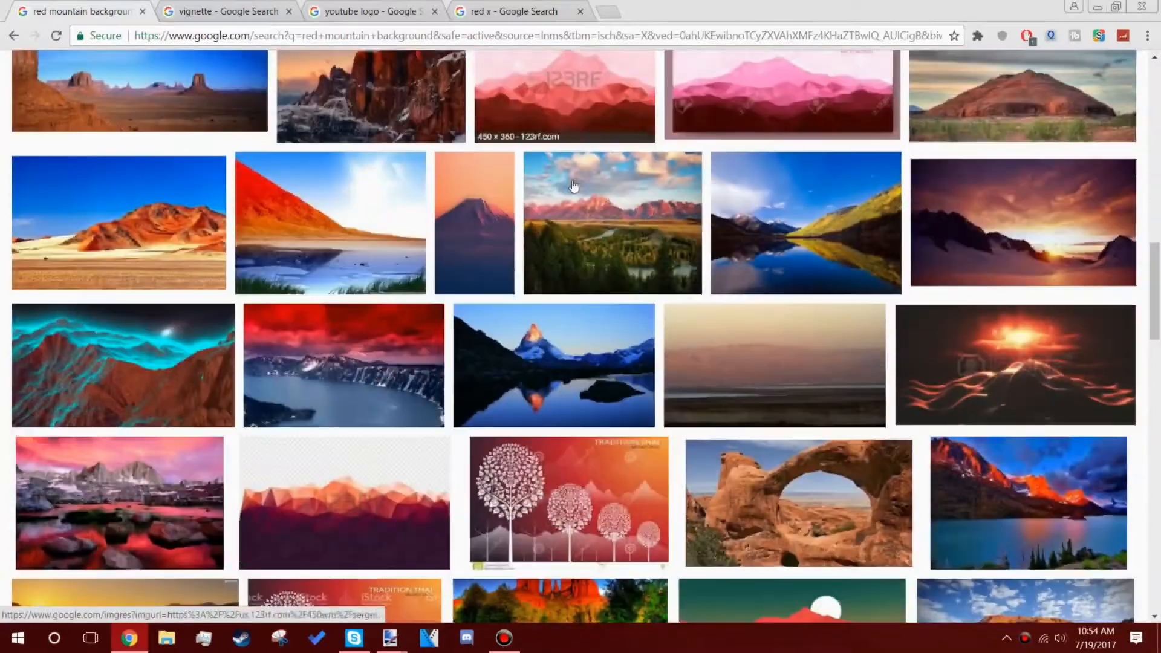
{"action": "scroll", "coordinate": [574, 189], "scroll_direction": "up", "scroll_amount": 13}
{"action": "scroll", "coordinate": [473, 290], "scroll_direction": "down", "scroll_amount": 1}
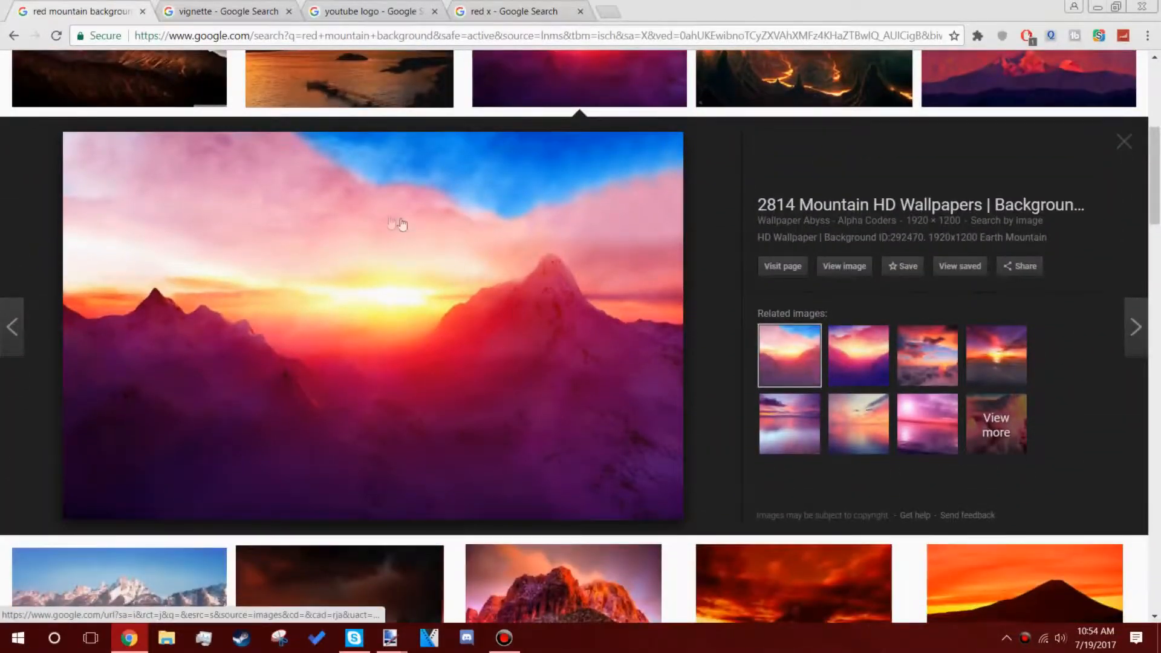
{"action": "right_click", "coordinate": [379, 294]}
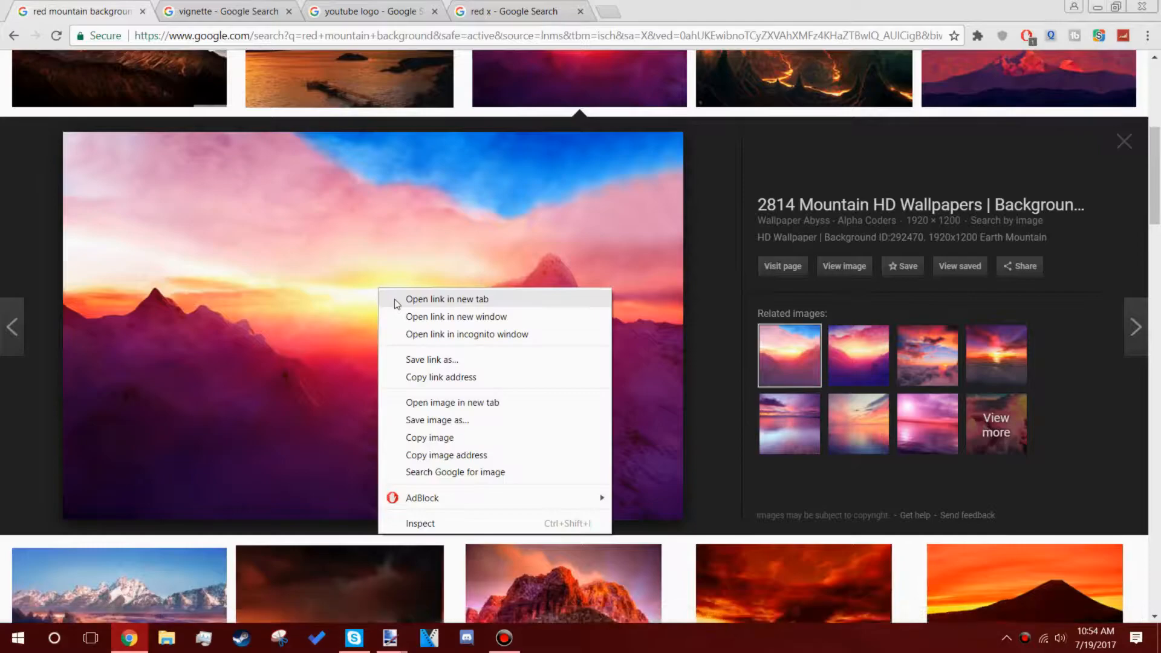
{"action": "left_click", "coordinate": [431, 437]}
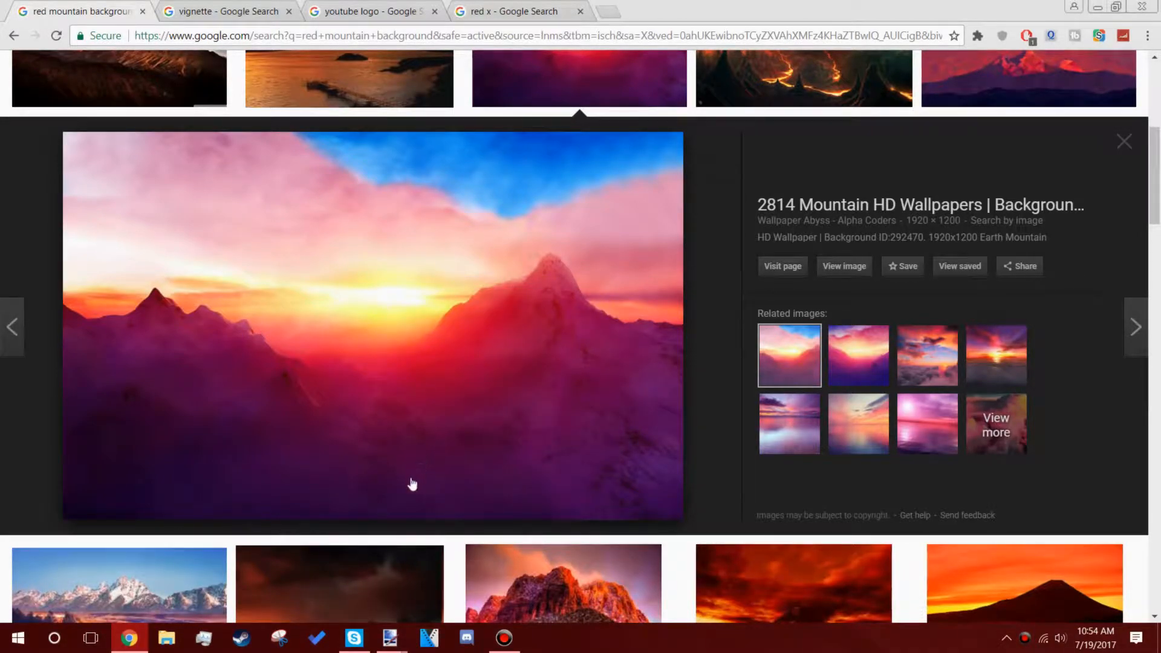
Switch to the blank paint.net image, paste the mountain picture while keeping the canvas size, and finalize its placement
{"action": "mouse_move", "coordinate": [390, 638]}
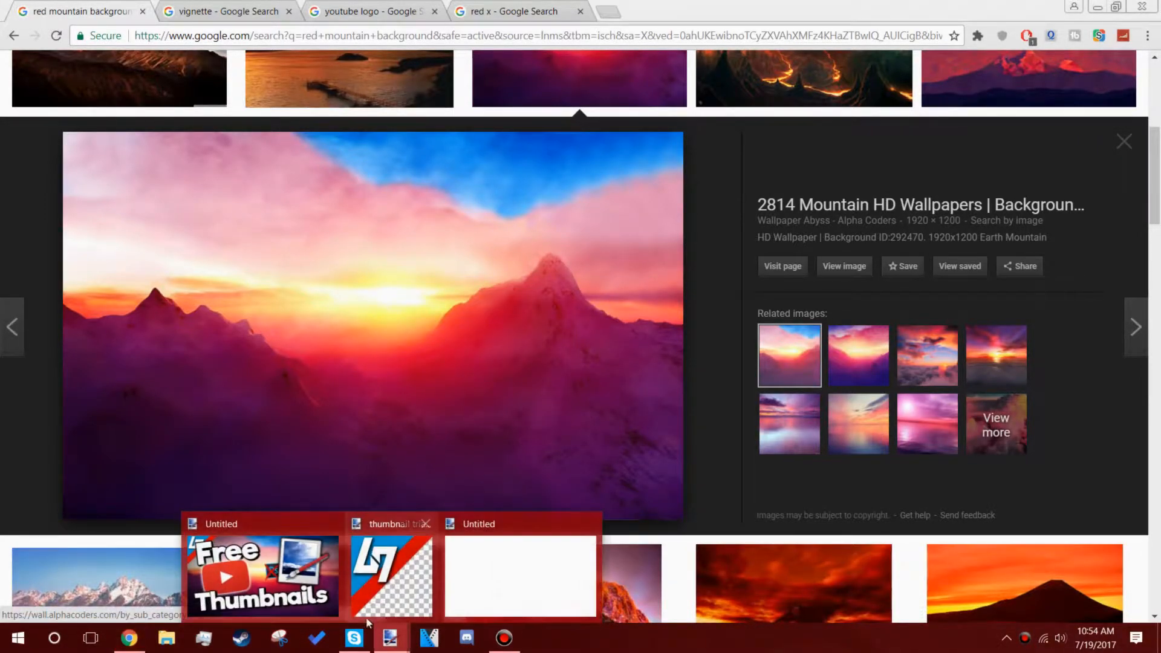
{"action": "left_click", "coordinate": [489, 559]}
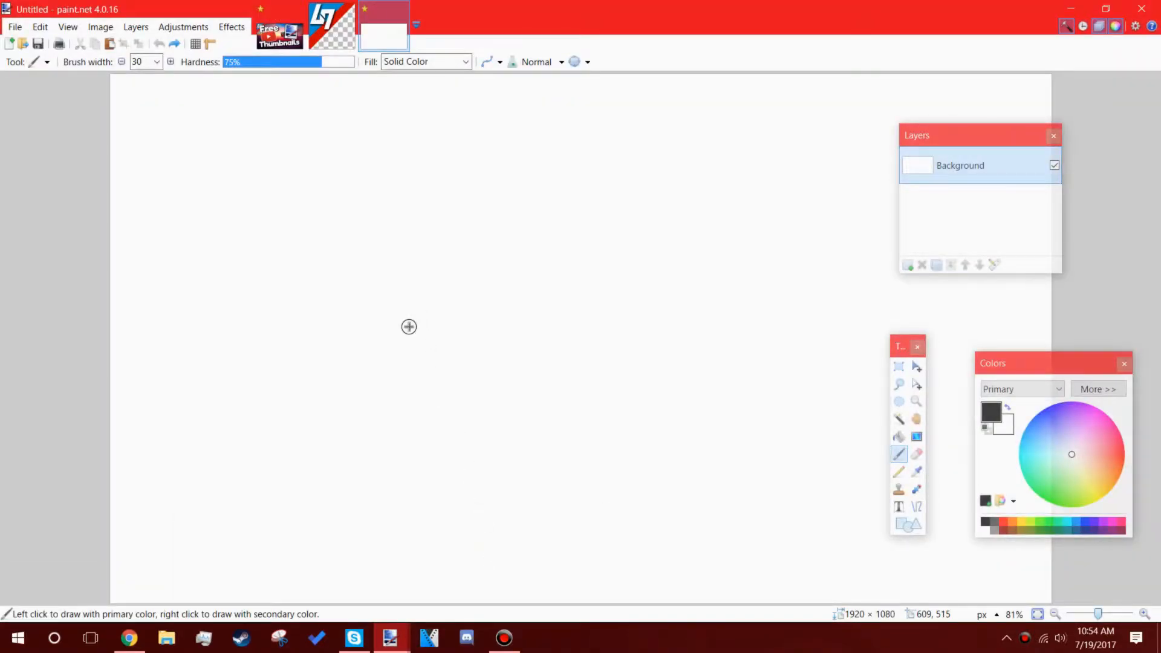
{"action": "key", "text": "ctrl+v"}
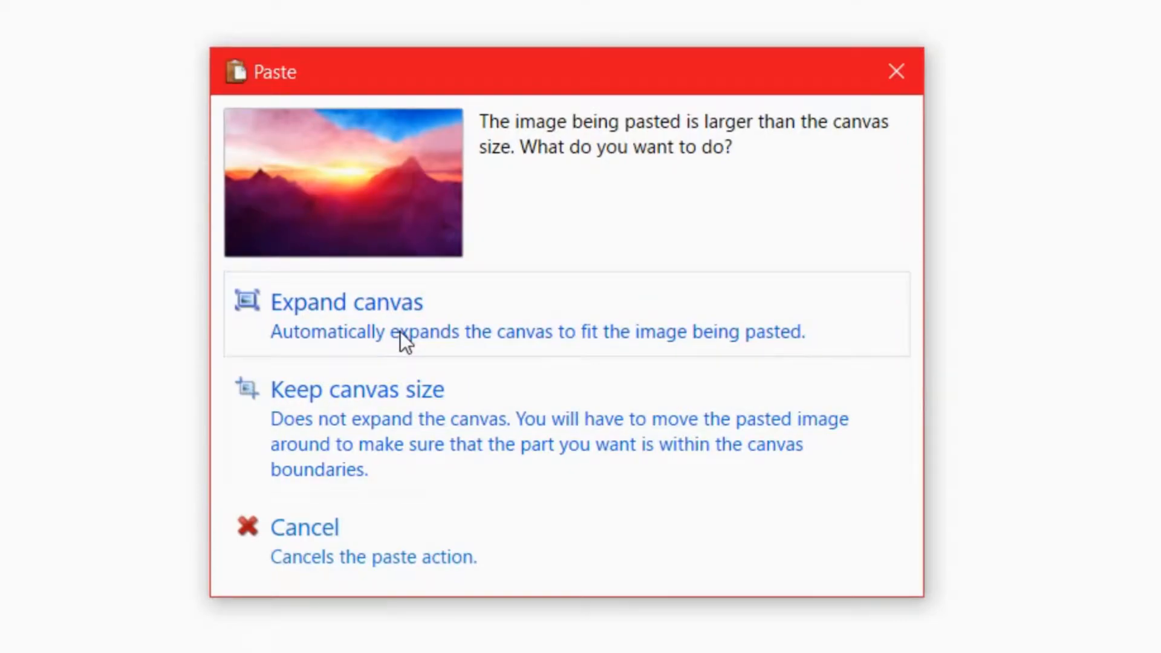
{"action": "left_click", "coordinate": [390, 422]}
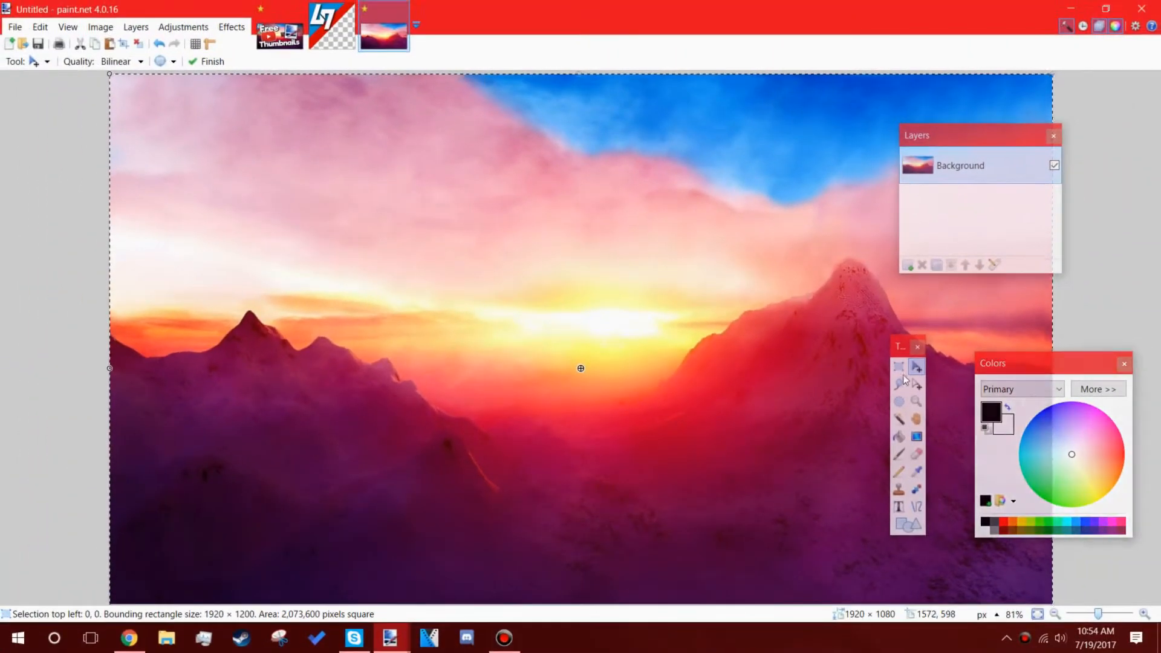
{"action": "left_click", "coordinate": [898, 366]}
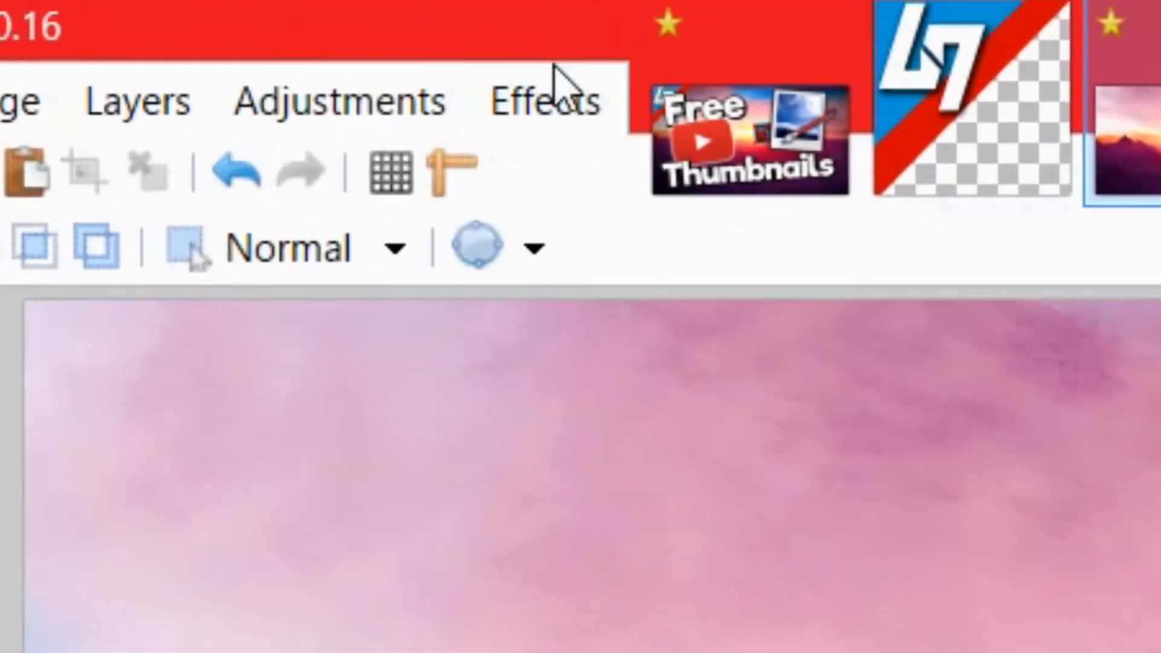
Apply an Average Blur with a radius of 16 to the mountain background
{"action": "left_click", "coordinate": [529, 121]}
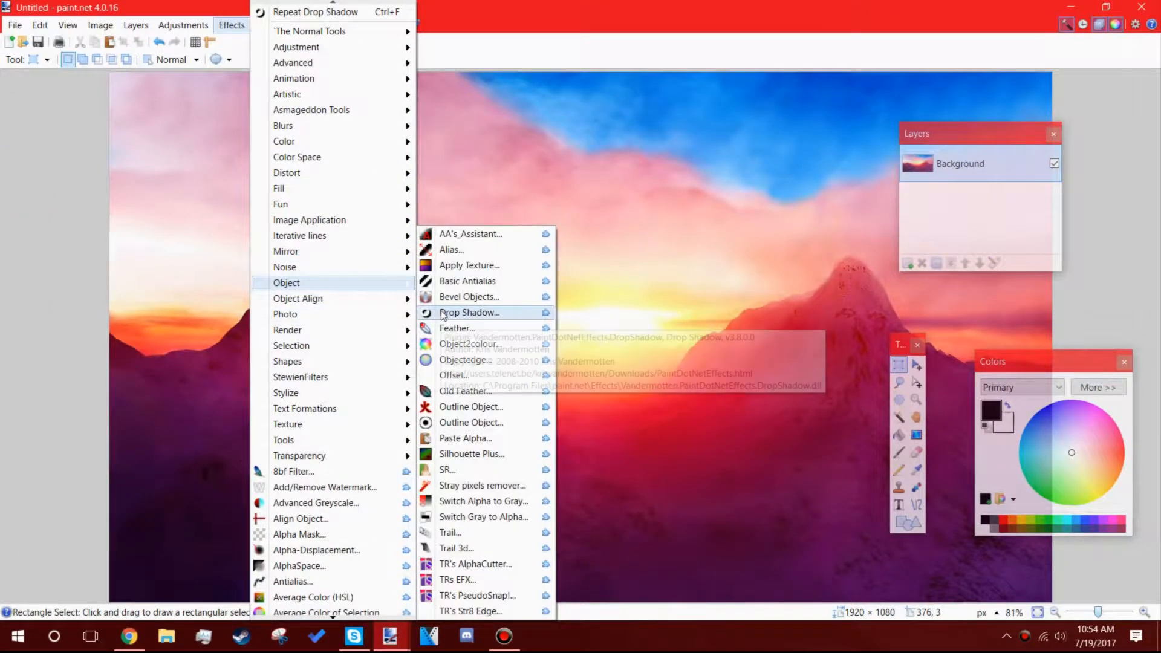
{"action": "mouse_move", "coordinate": [286, 50]}
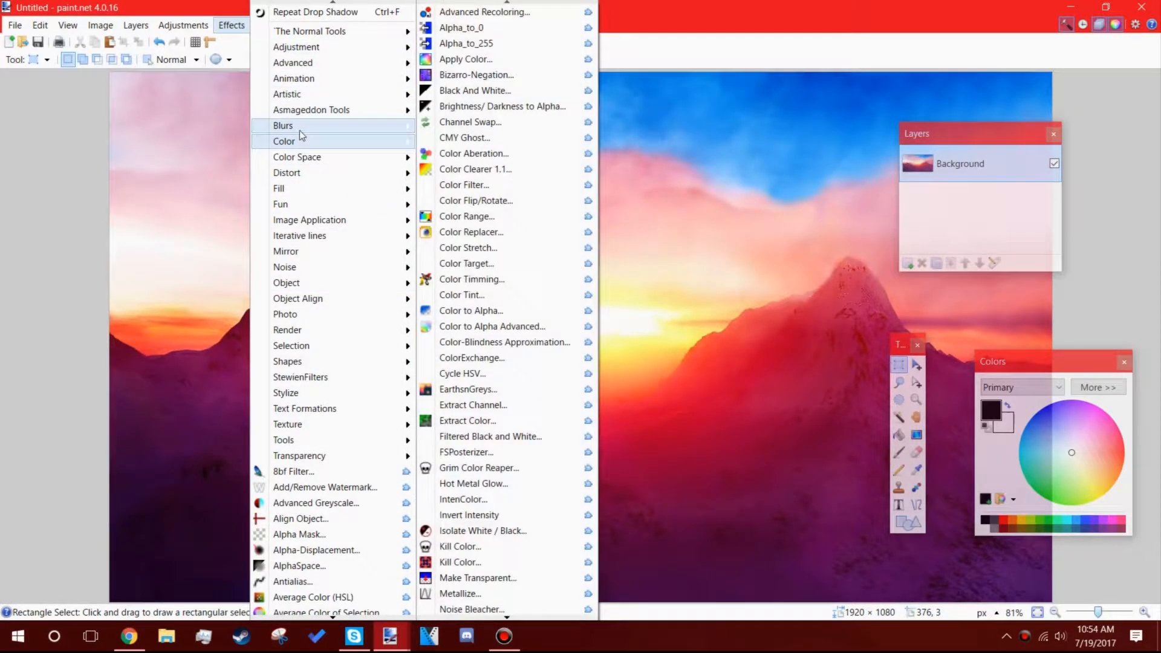
{"action": "mouse_move", "coordinate": [300, 131]}
{"action": "left_click", "coordinate": [434, 128]}
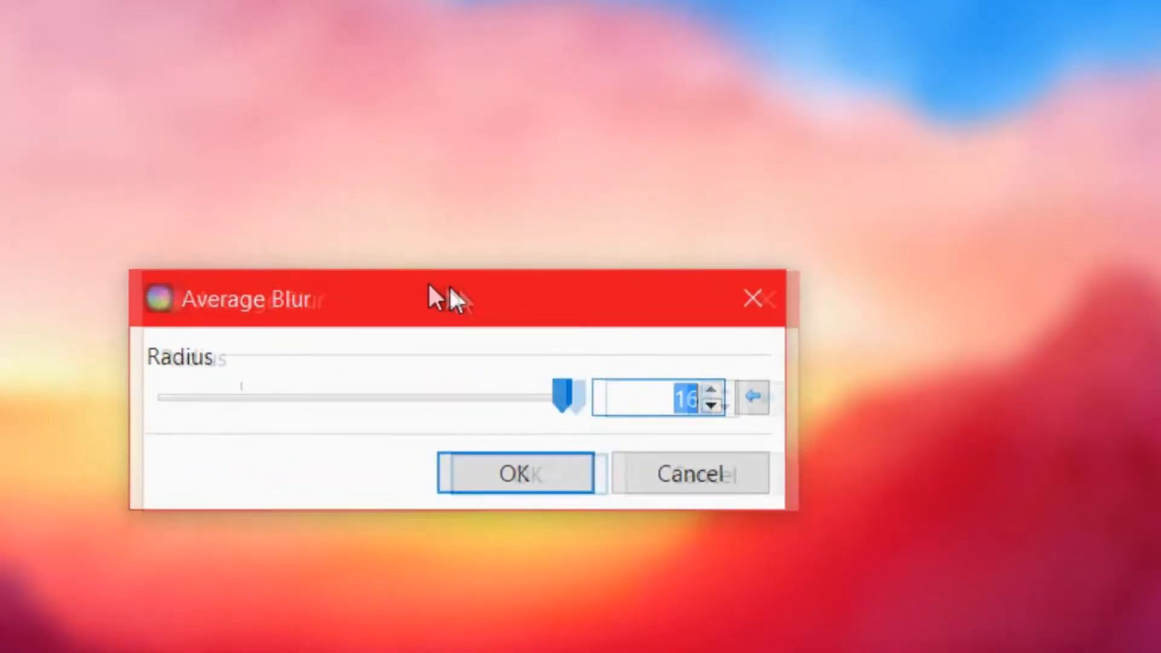
{"action": "left_click_drag", "start_coordinate": [450, 289], "coordinate": [714, 138]}
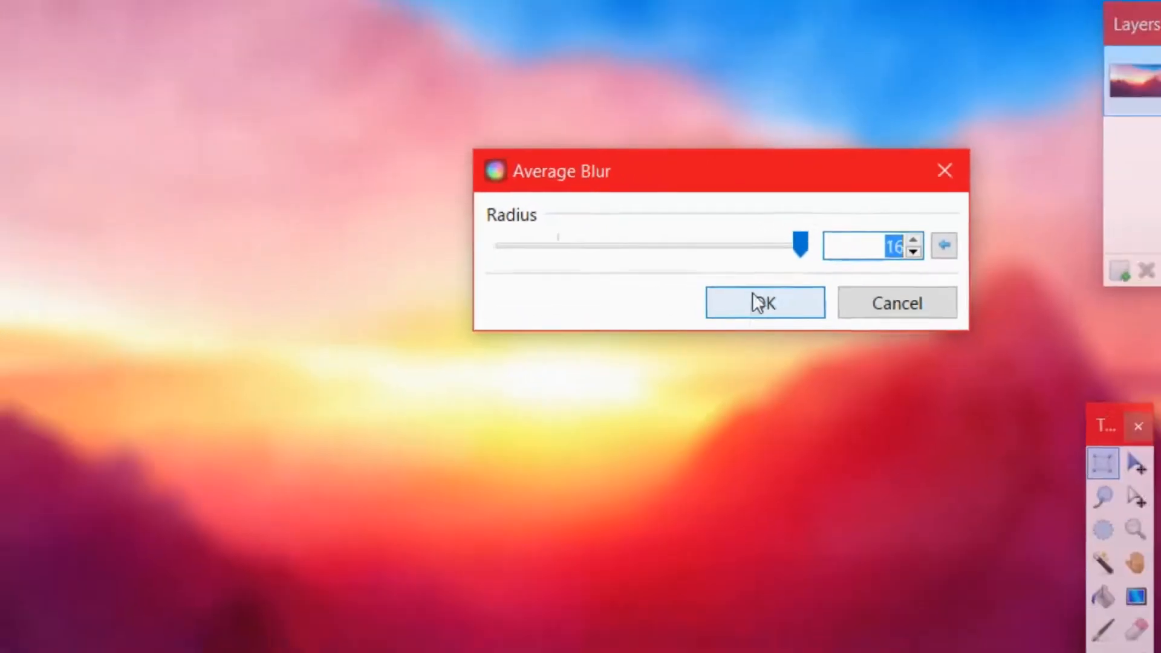
{"action": "left_click", "coordinate": [779, 319]}
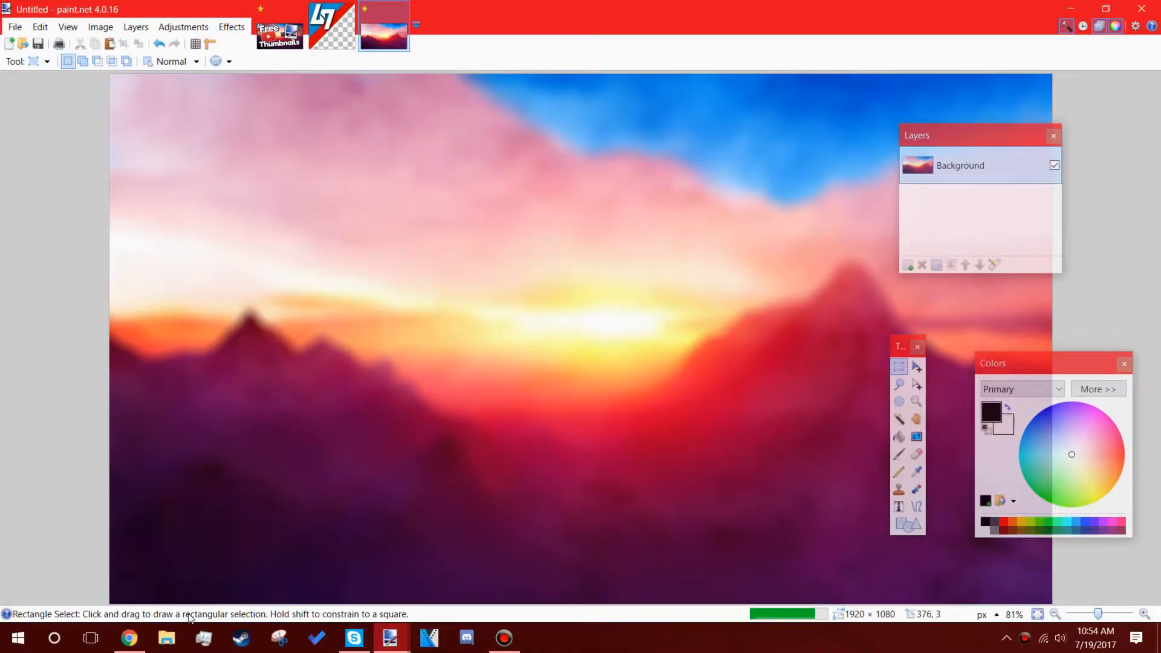
Switch to Chrome and copy the transparent 1191 × 670 vignette image from the vignette search results
{"action": "left_click", "coordinate": [134, 647]}
{"action": "key", "text": "ctrl+Tab"}
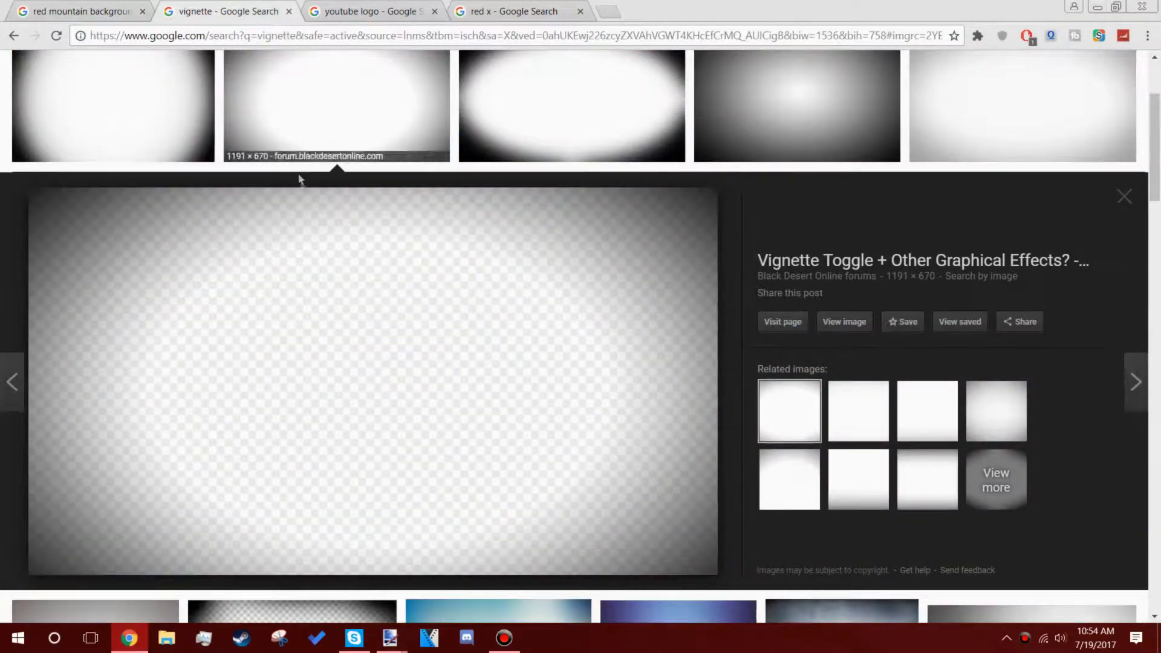
{"action": "scroll", "coordinate": [305, 266], "scroll_direction": "down", "scroll_amount": 1}
{"action": "scroll", "coordinate": [296, 290], "scroll_direction": "down", "scroll_amount": 3}
{"action": "scroll", "coordinate": [292, 305], "scroll_direction": "up", "scroll_amount": 4}
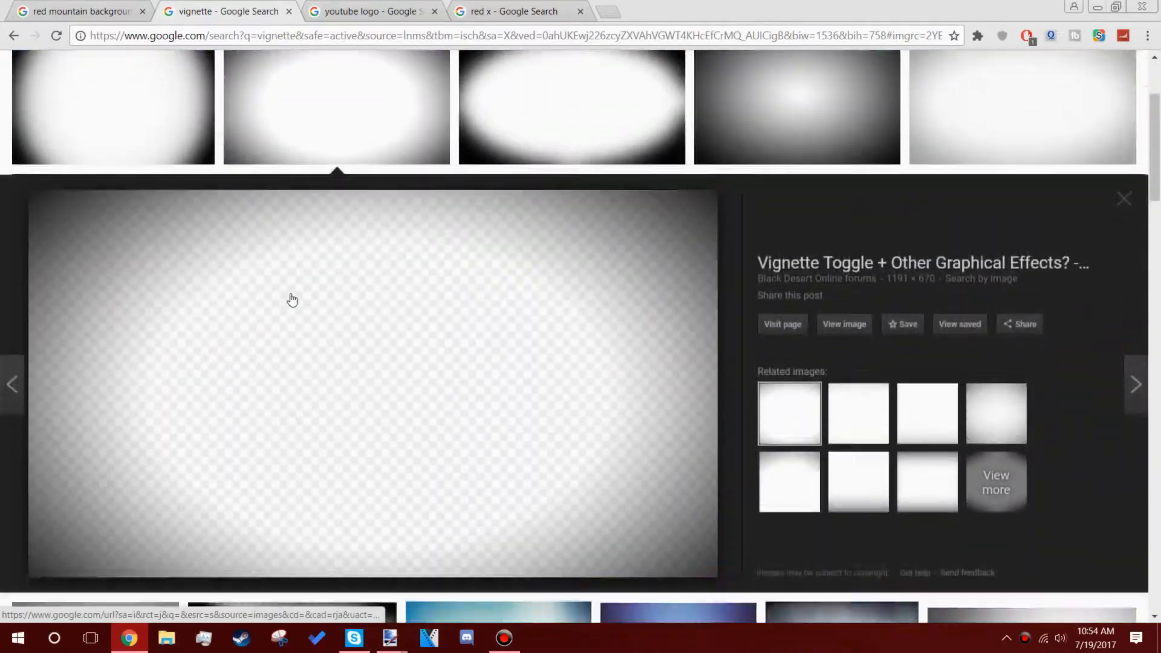
{"action": "scroll", "coordinate": [292, 300], "scroll_direction": "down", "scroll_amount": 2}
{"action": "scroll", "coordinate": [292, 300], "scroll_direction": "up", "scroll_amount": 1}
{"action": "right_click", "coordinate": [320, 300]}
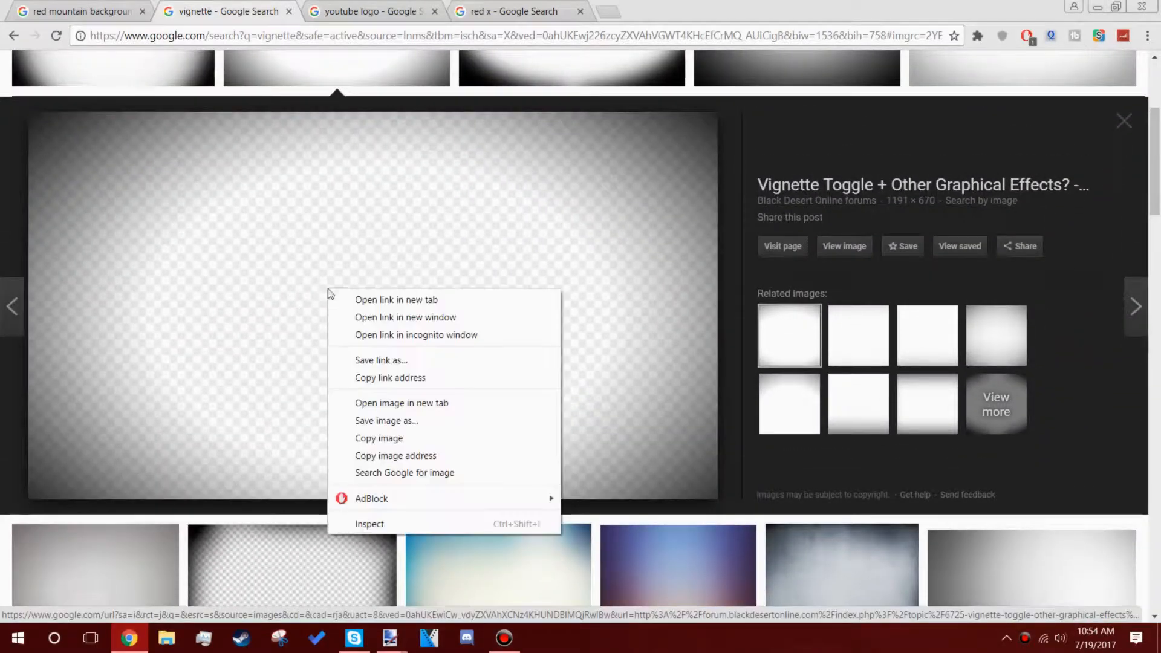
{"action": "left_click", "coordinate": [394, 435]}
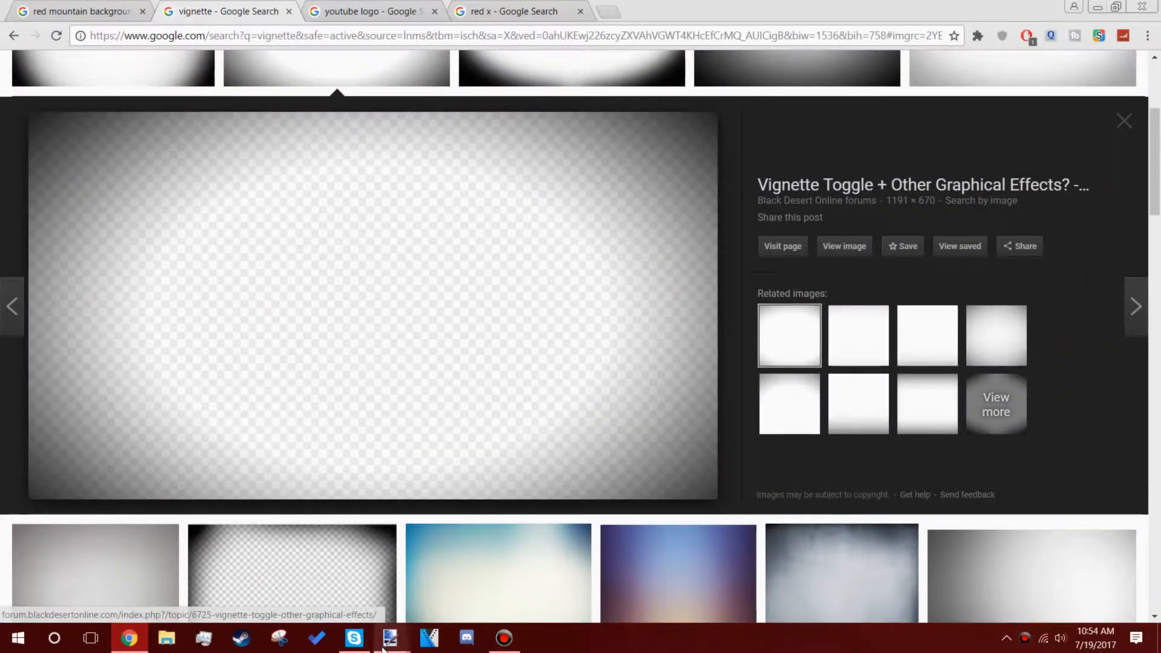
Return to the mountain image in paint.net, add a new layer above the background and paste the vignette on it
{"action": "mouse_move", "coordinate": [390, 638]}
{"action": "left_click", "coordinate": [469, 554]}
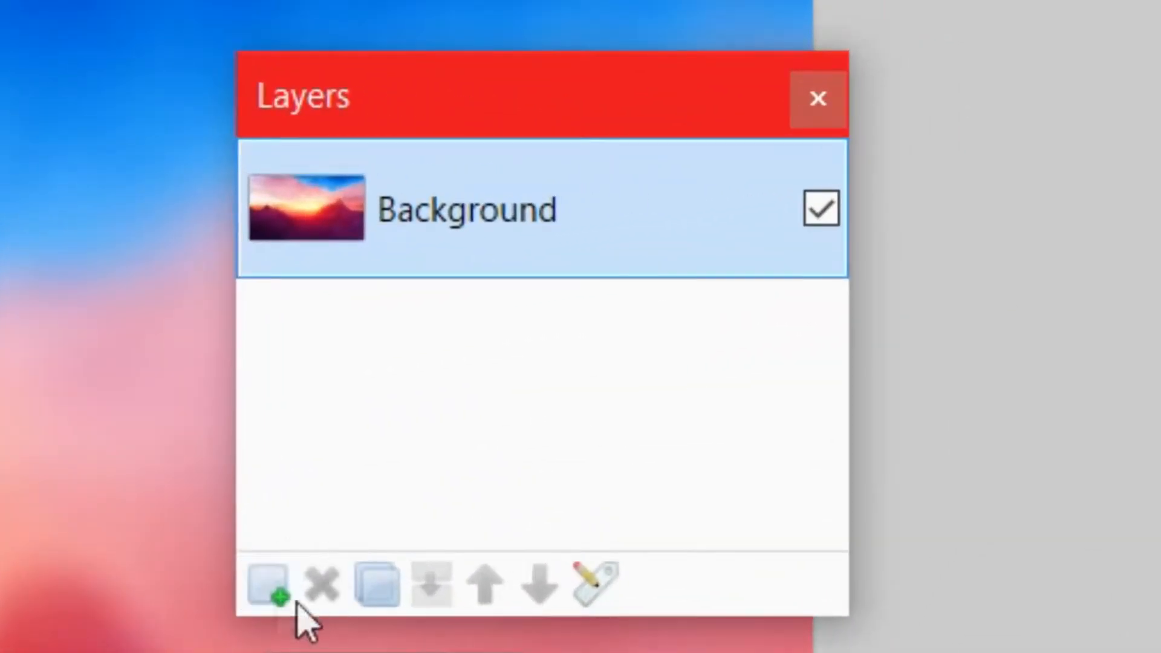
{"action": "left_click", "coordinate": [269, 585]}
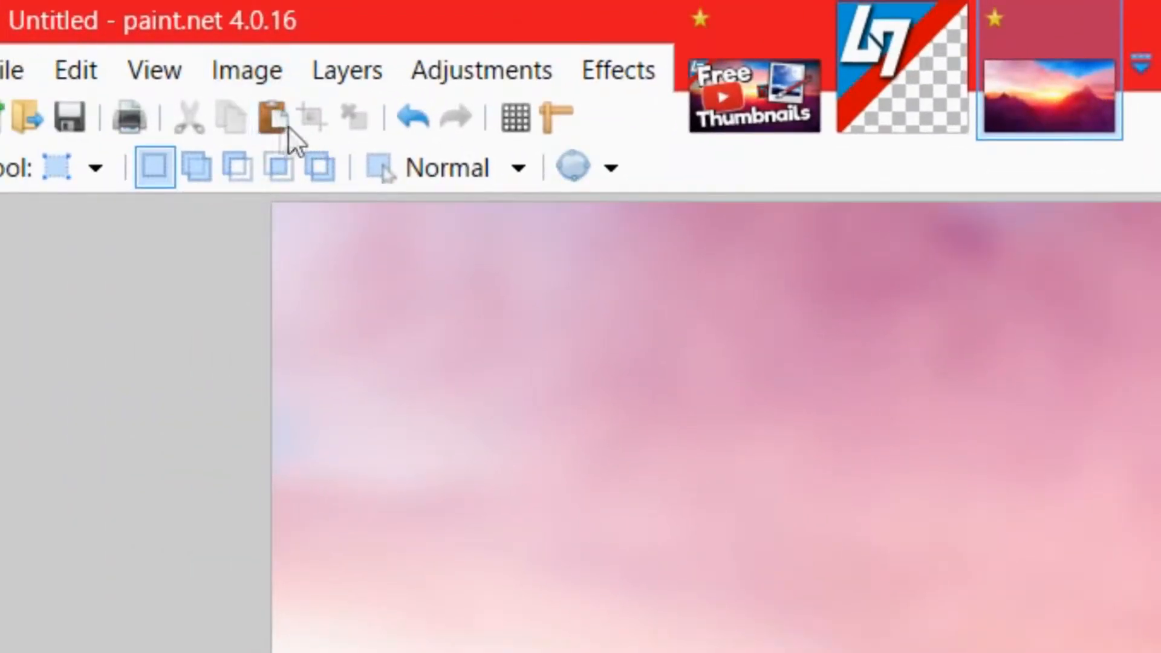
{"action": "left_click", "coordinate": [269, 118]}
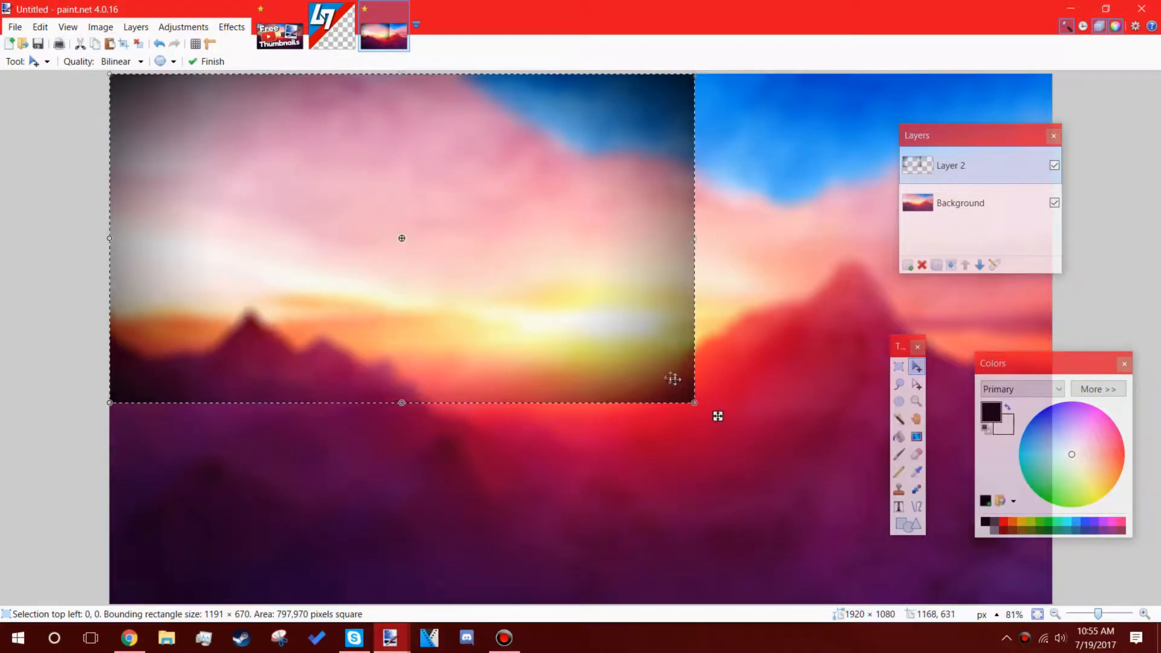
Stretch the pasted vignette to cover the whole canvas and merge its layer down into the background
{"action": "left_click_drag", "start_coordinate": [695, 406], "coordinate": [1055, 605]}
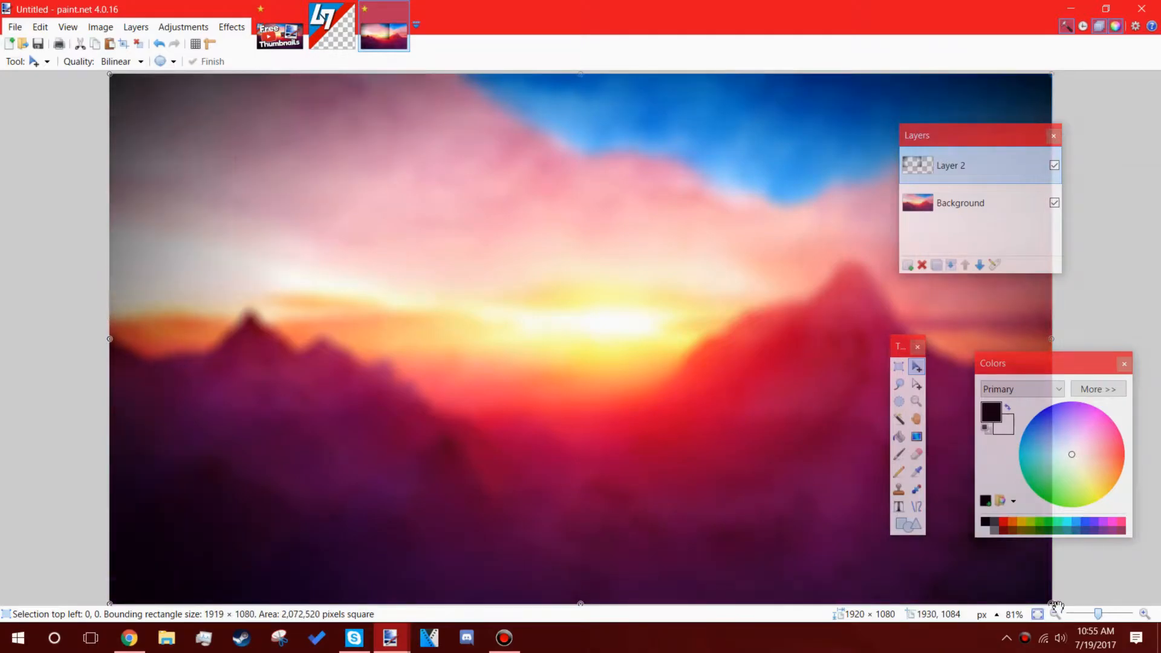
{"action": "left_click", "coordinate": [898, 366]}
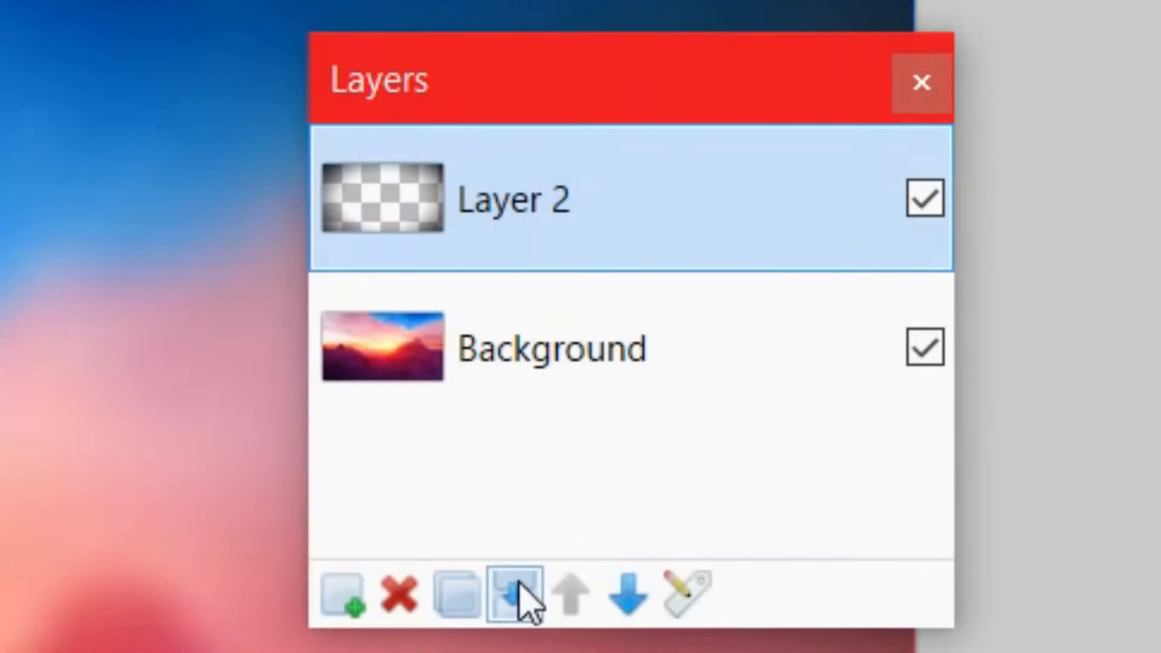
{"action": "left_click", "coordinate": [520, 596]}
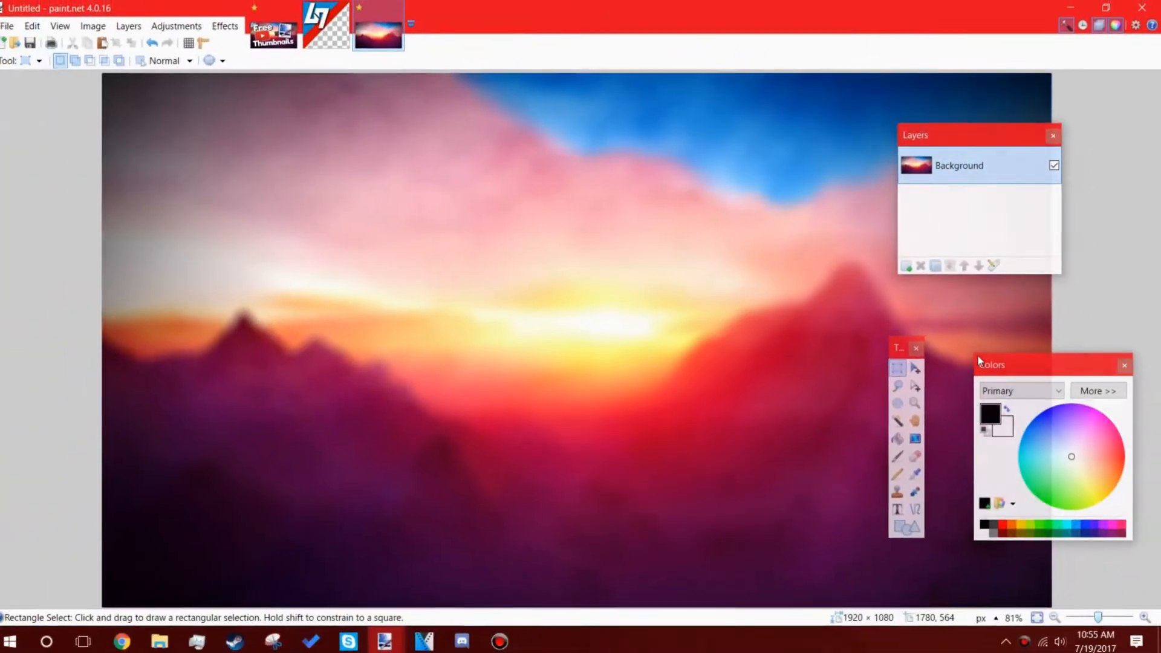
Place the sample text "text!" near the middle of the canvas on the upper layer and delete it again
{"action": "left_click", "coordinate": [915, 403]}
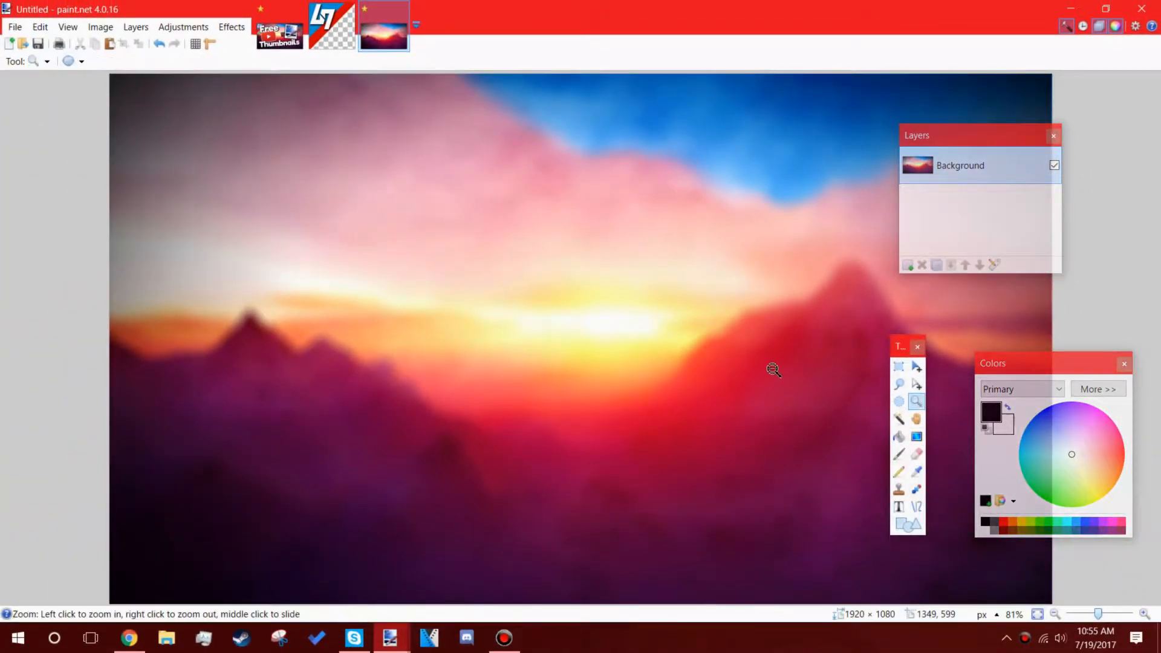
{"action": "right_click", "coordinate": [773, 370]}
{"action": "right_click", "coordinate": [773, 370]}
{"action": "left_click", "coordinate": [773, 369]}
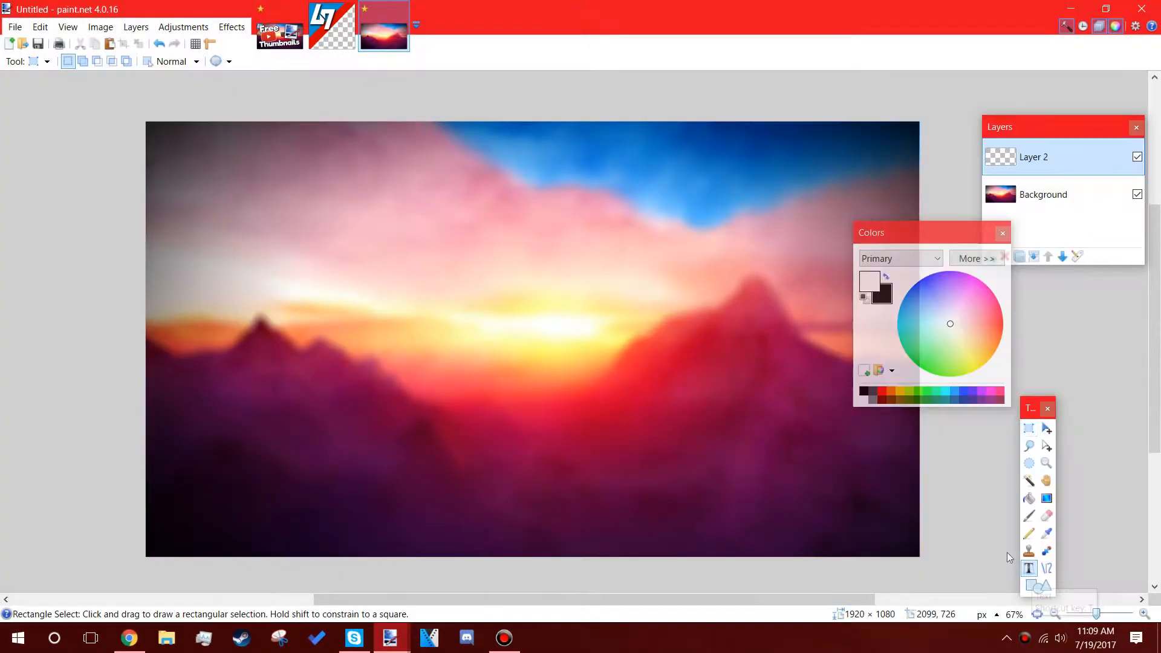
{"action": "key", "text": "t"}
{"action": "left_click", "coordinate": [395, 338]}
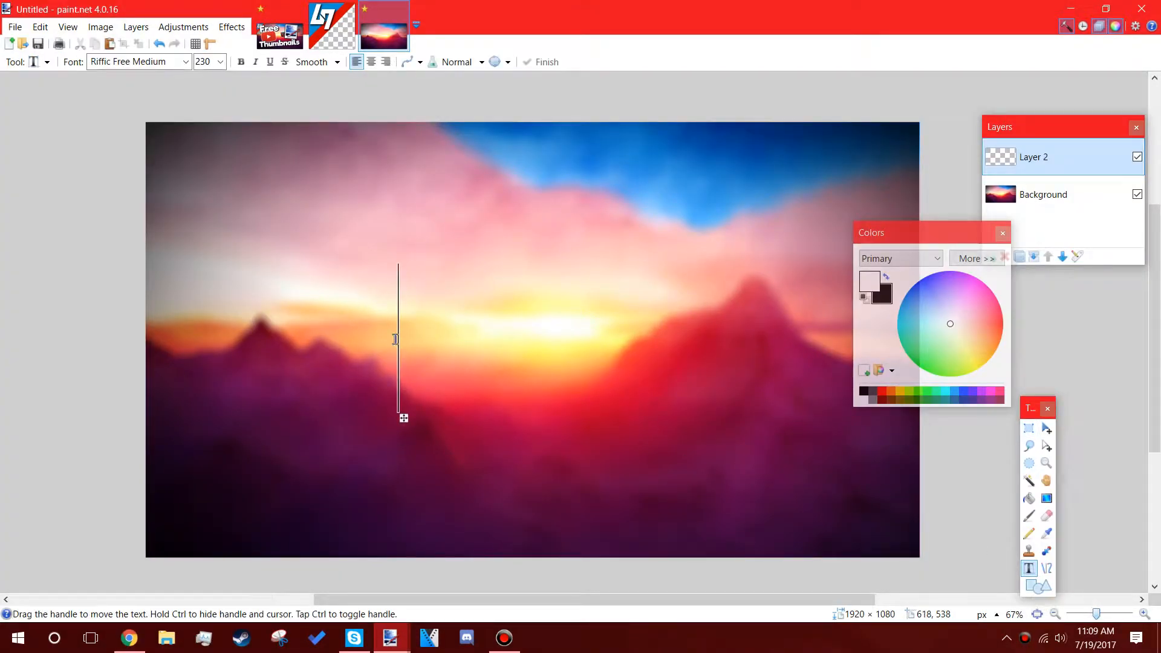
{"action": "type", "text": "text!"}
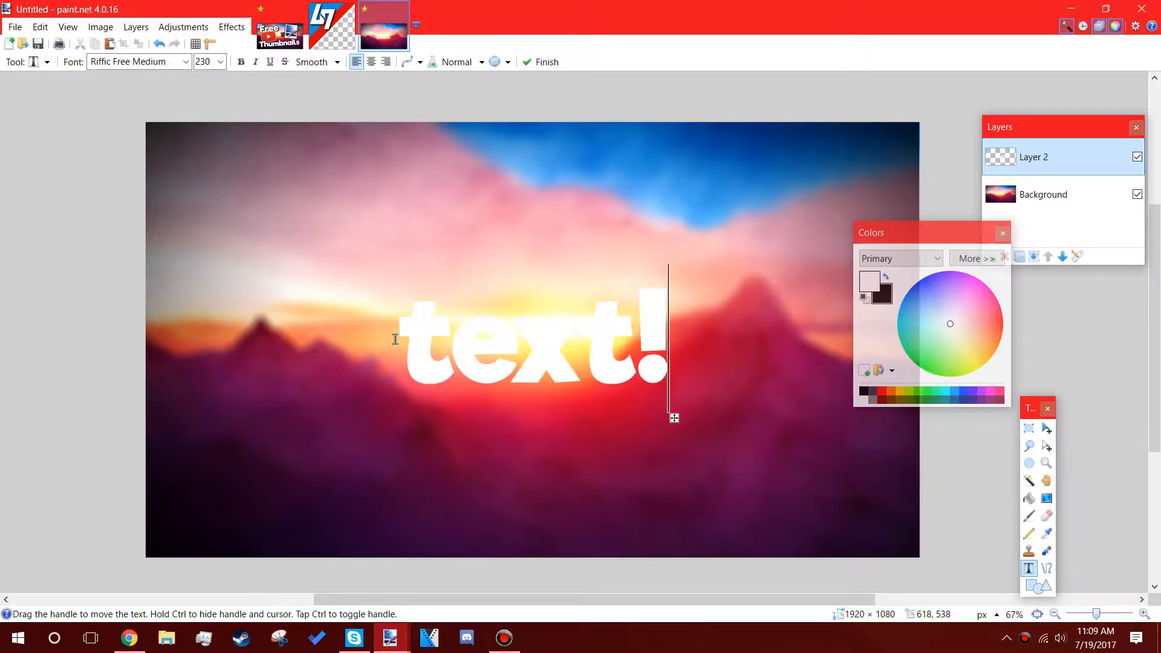
{"action": "key", "text": "BackSpace"}
{"action": "key", "text": "BackSpace"}
{"action": "key", "text": "BackSpace"}
{"action": "key", "text": "BackSpace"}
{"action": "key", "text": "BackSpace"}
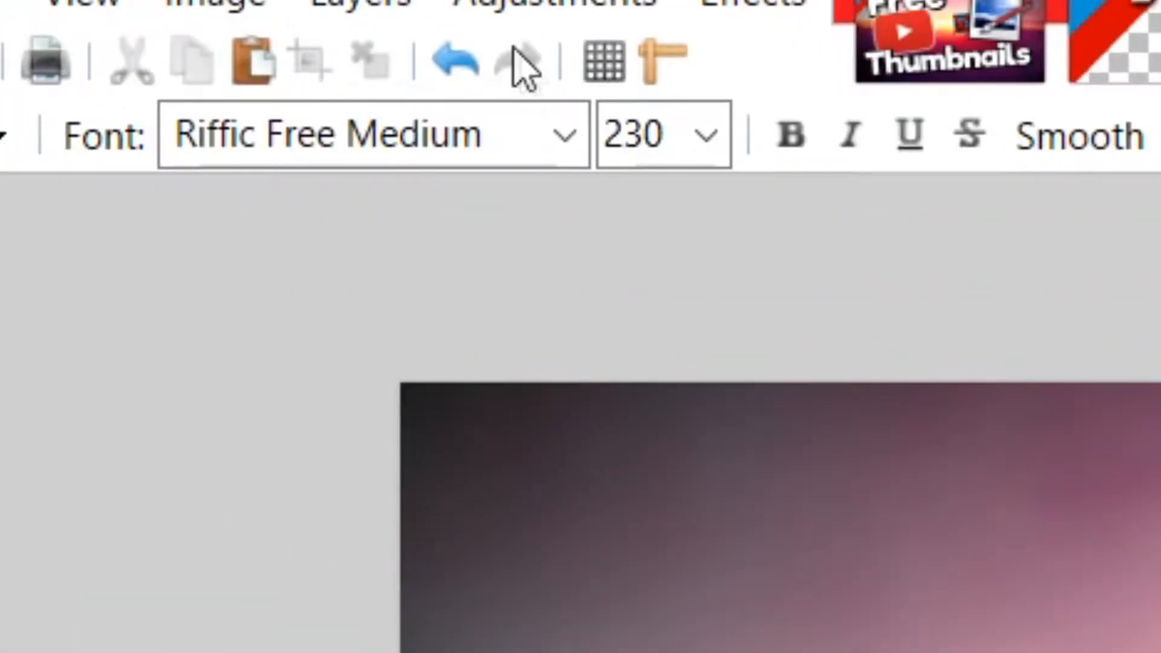
Place the white text "Free" in Riffic Free Medium at size 288 and move it slightly above the middle of the canvas
{"action": "left_click", "coordinate": [702, 145]}
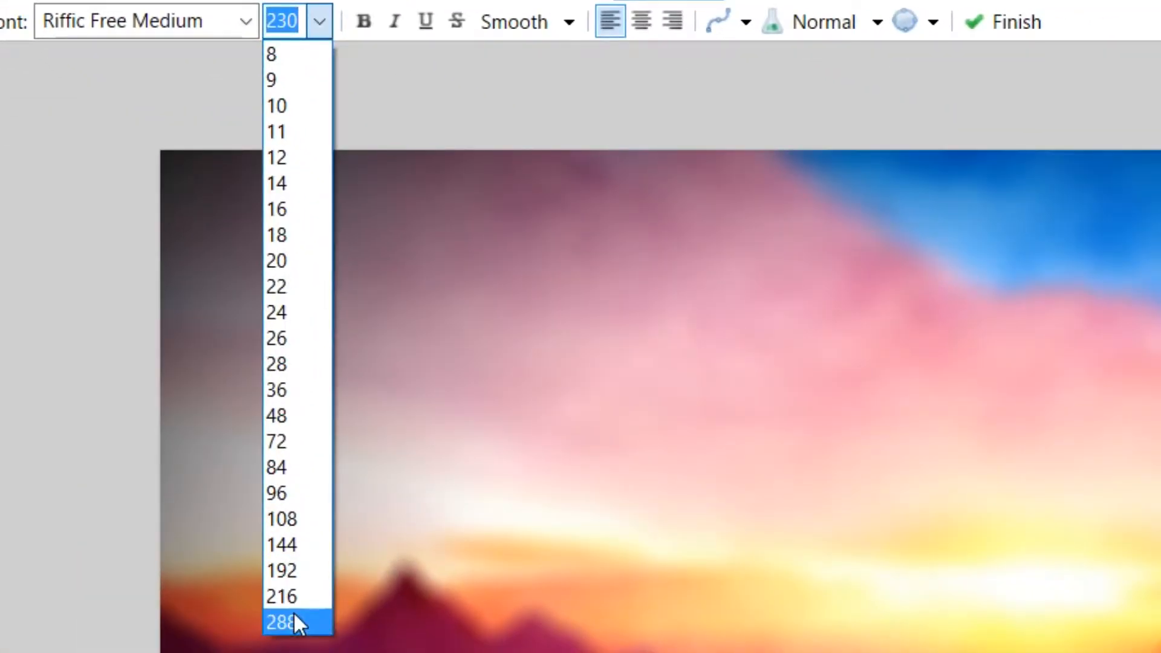
{"action": "left_click", "coordinate": [293, 623]}
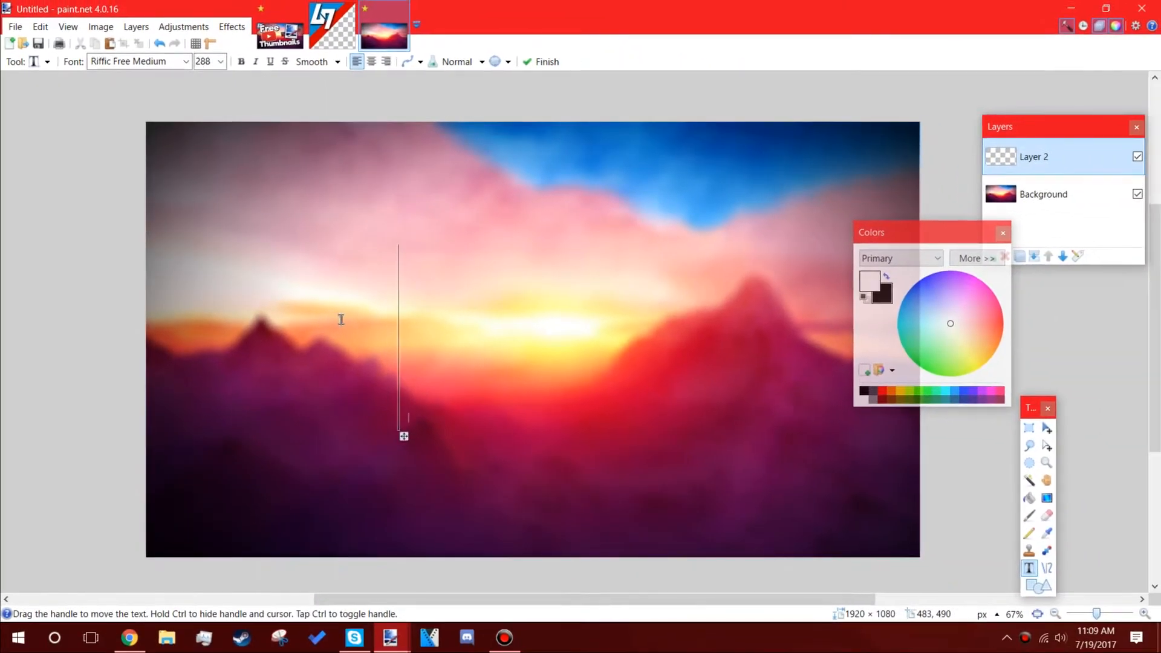
{"action": "type", "text": "F"}
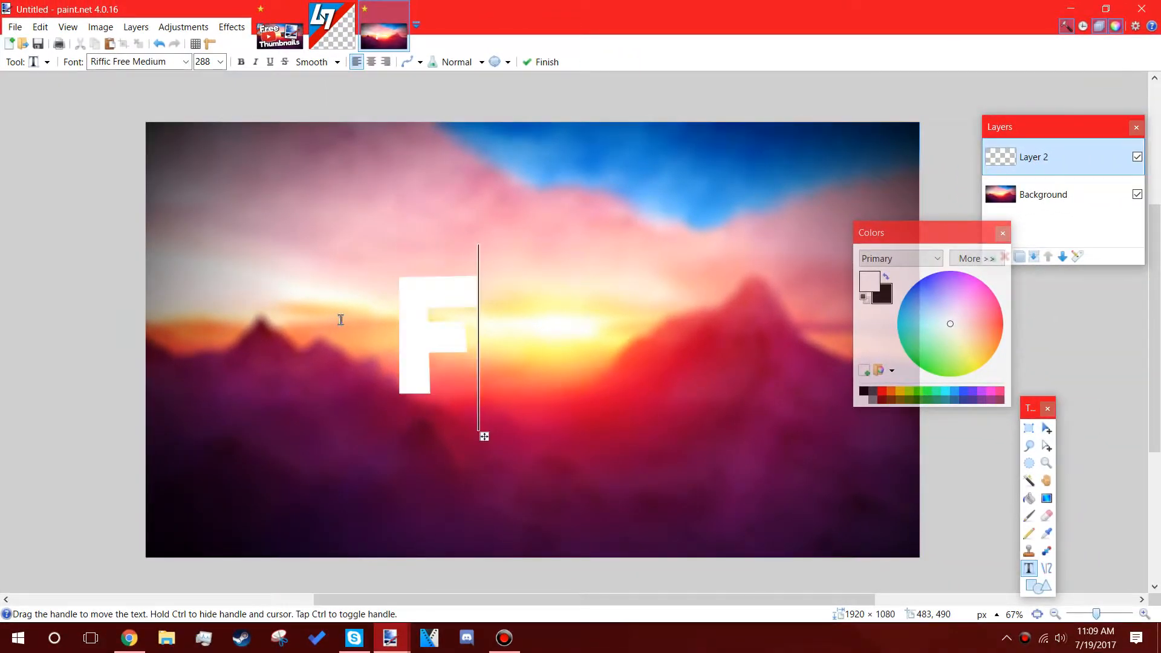
{"action": "type", "text": "ree"}
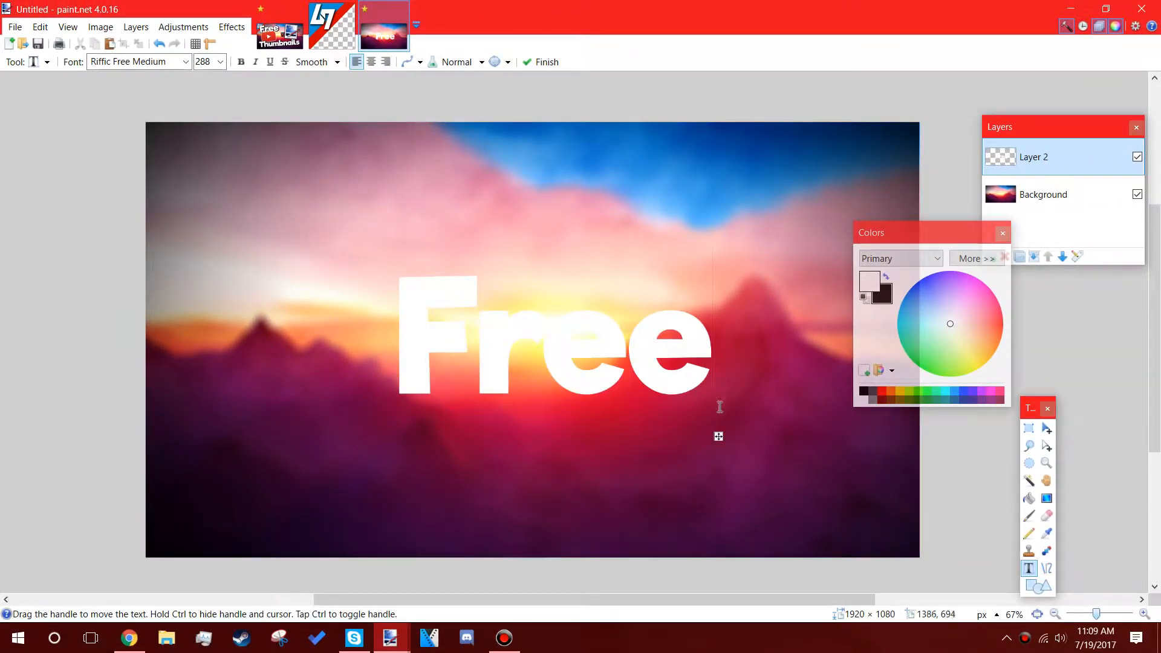
{"action": "left_click_drag", "start_coordinate": [719, 436], "coordinate": [701, 403]}
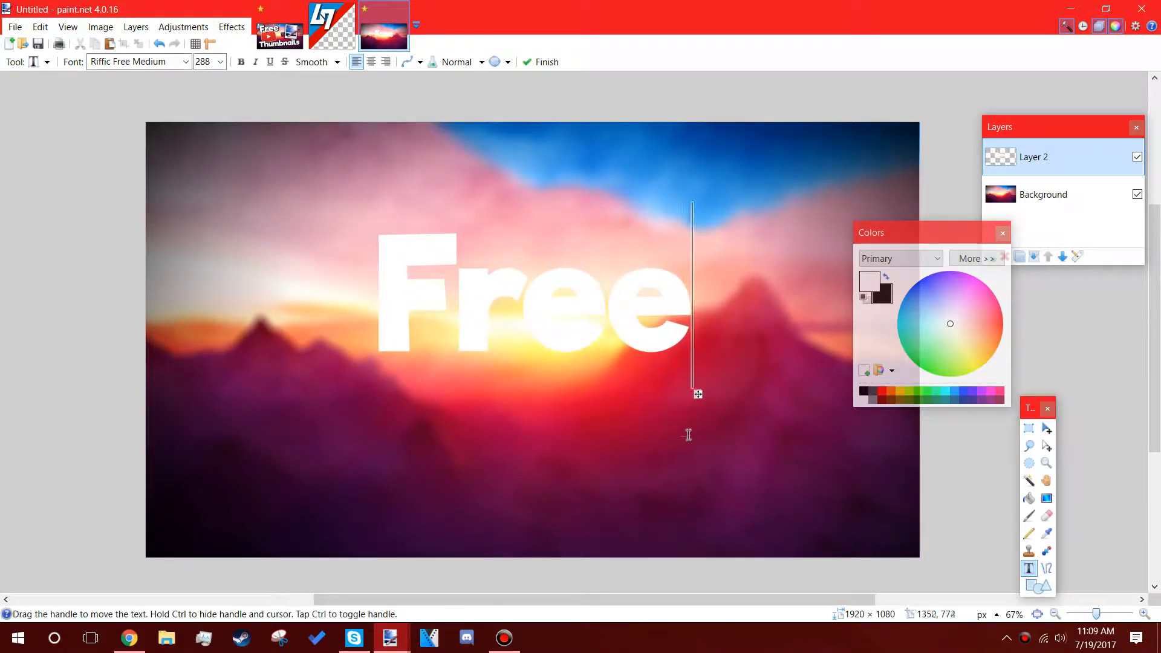
{"action": "left_click", "coordinate": [1028, 429]}
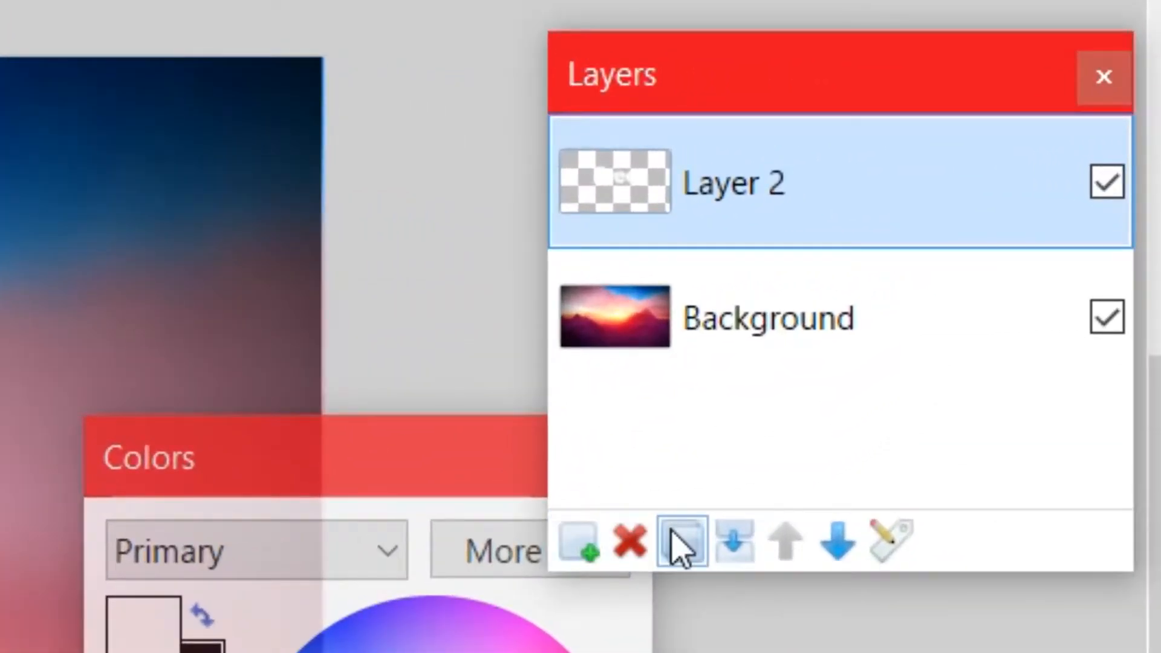
Duplicate the "Free" text layer, select all its letters on the lower copy and fill them with black
{"action": "left_click", "coordinate": [996, 272]}
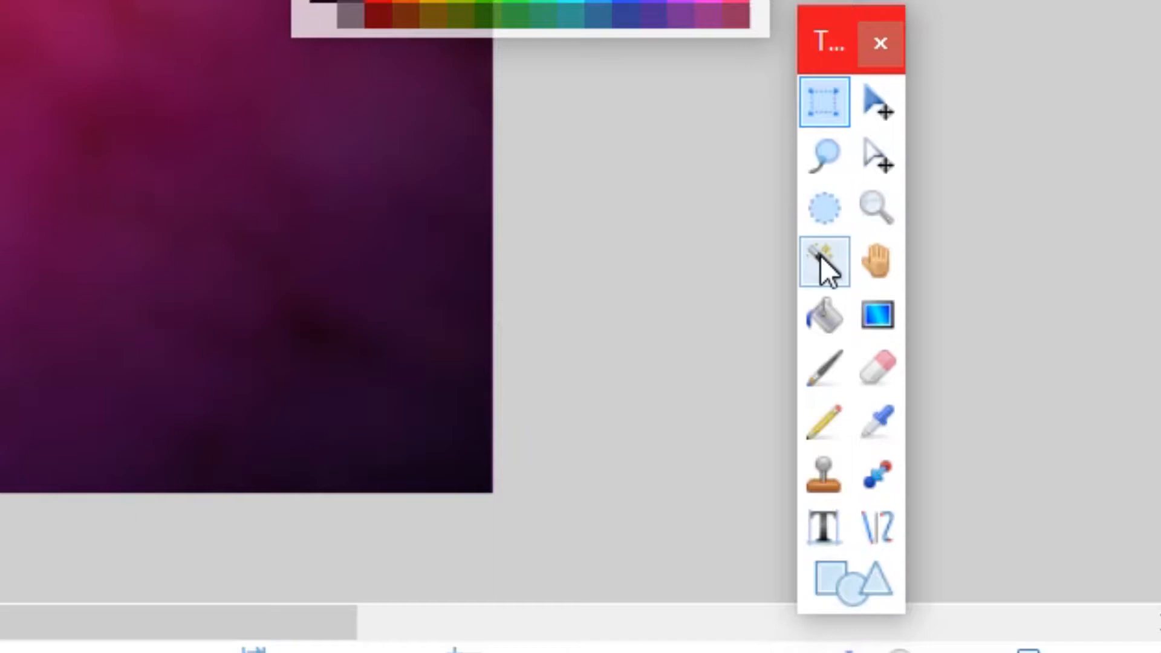
{"action": "left_click", "coordinate": [821, 258]}
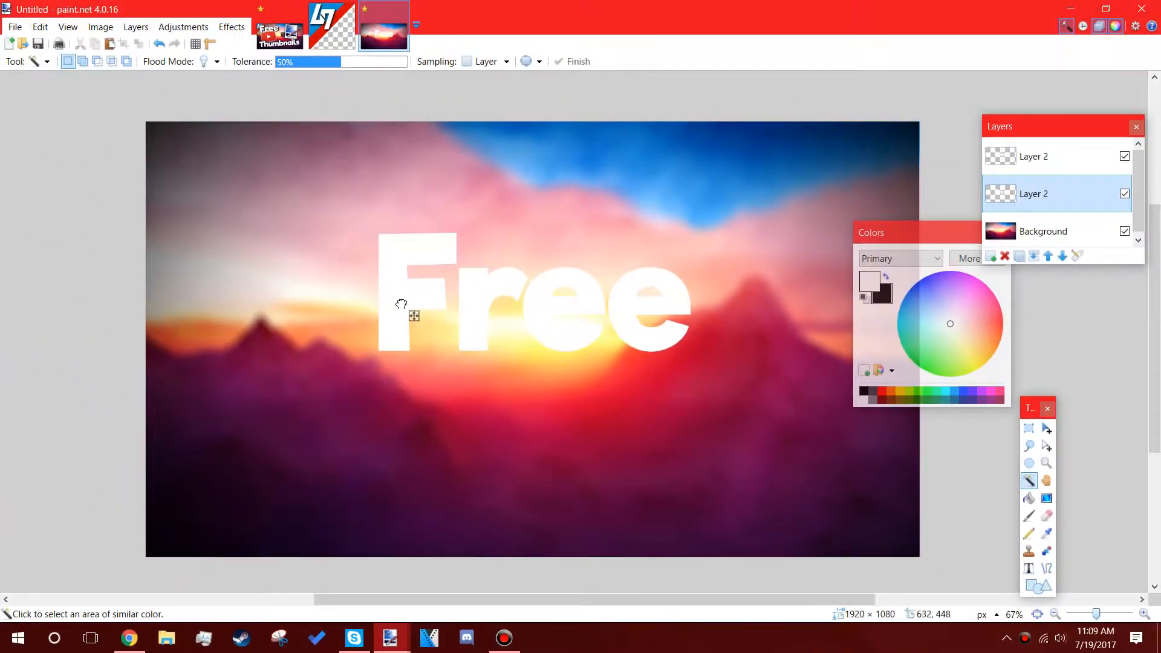
{"action": "left_click", "coordinate": [401, 304]}
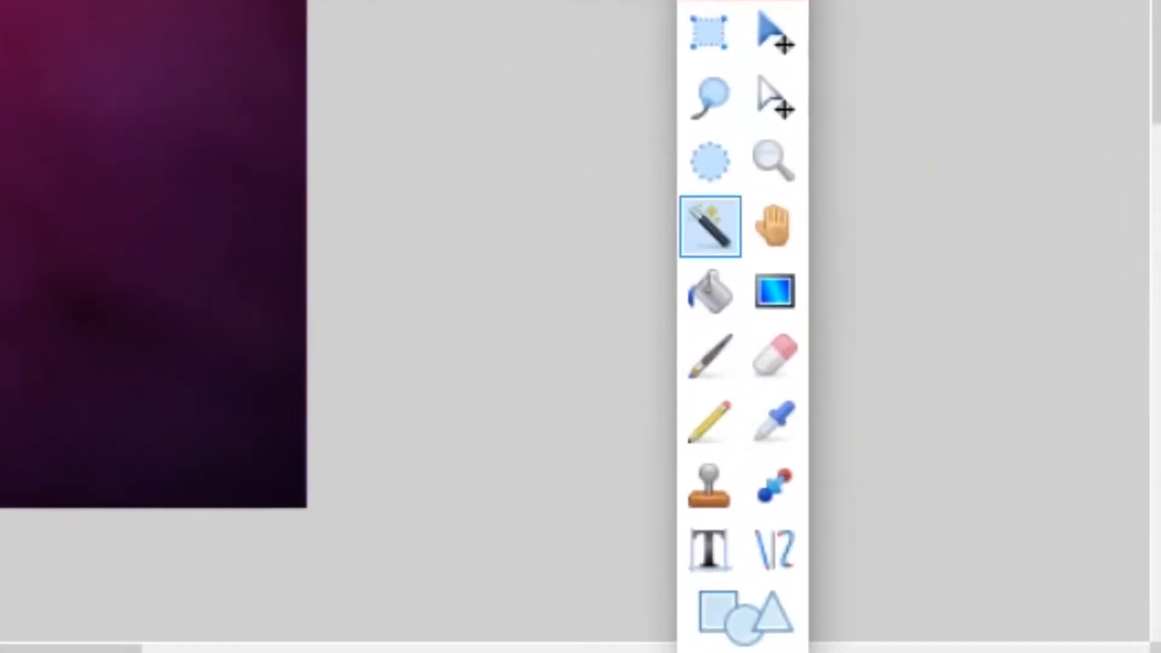
{"action": "left_click", "coordinate": [710, 291]}
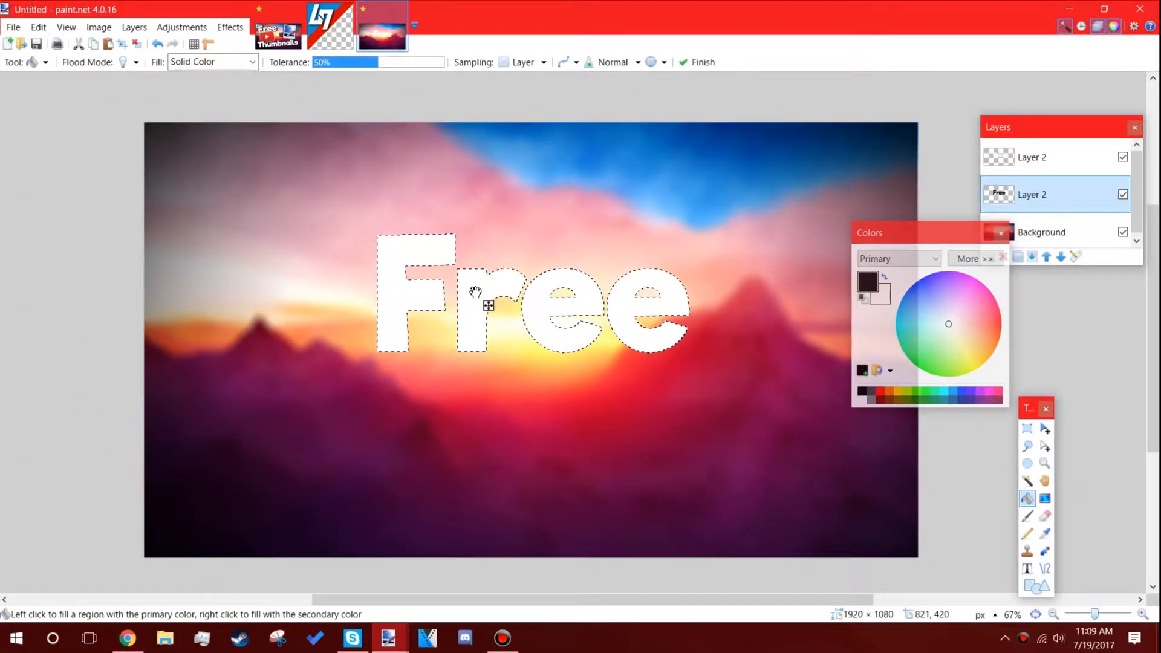
{"action": "left_click", "coordinate": [1050, 198]}
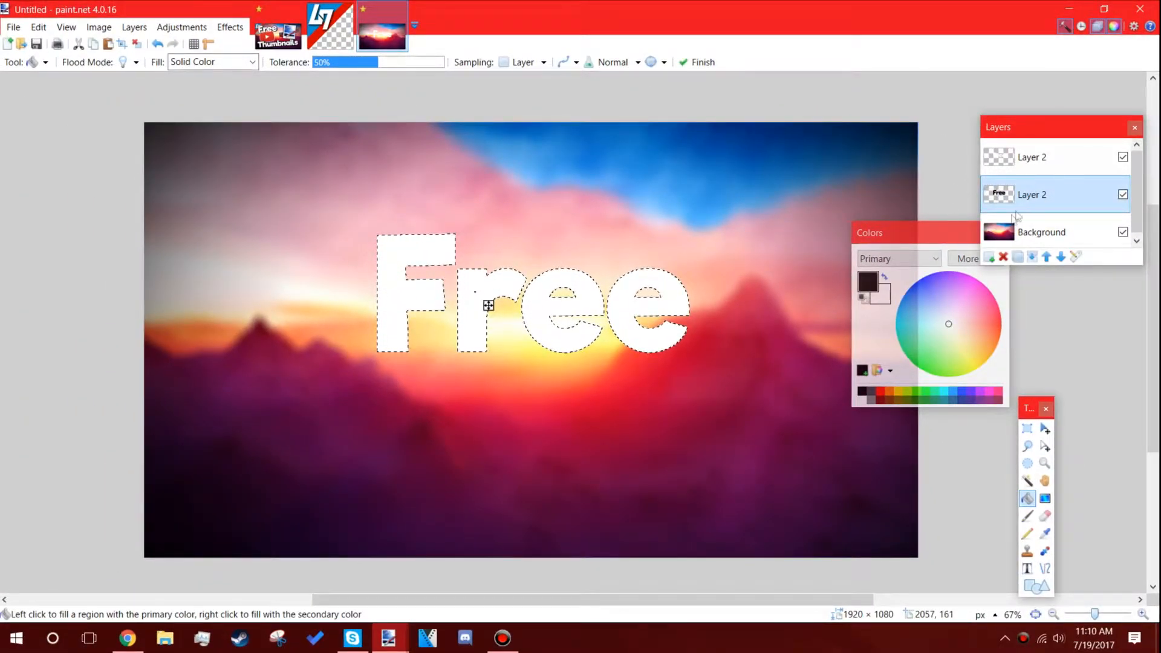
{"action": "left_click", "coordinate": [1027, 429]}
{"action": "left_click", "coordinate": [1072, 422]}
Offset the black copy of the text about 14 px to the right and 13 px down behind the white text
{"action": "left_click", "coordinate": [1046, 428]}
{"action": "left_click_drag", "start_coordinate": [506, 303], "coordinate": [522, 313]}
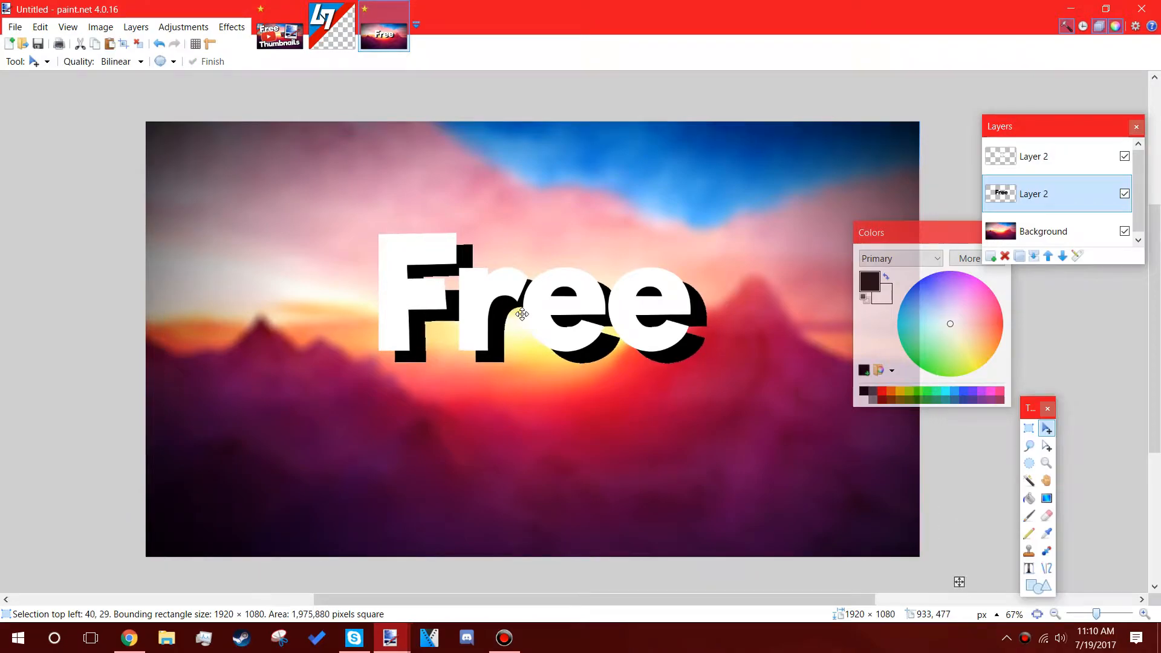
{"action": "key", "text": "Up"}
{"action": "key", "text": "Up"}
{"action": "key", "text": "Up"}
{"action": "key", "text": "Up"}
{"action": "key", "text": "Up"}
{"action": "key", "text": "Up"}
{"action": "key", "text": "Up"}
{"action": "key", "text": "Up"}
{"action": "key", "text": "Up"}
{"action": "key", "text": "Up"}
{"action": "key", "text": "Up"}
{"action": "key", "text": "Up"}
{"action": "key", "text": "Left"}
{"action": "key", "text": "Left"}
{"action": "key", "text": "Left"}
{"action": "key", "text": "Left"}
{"action": "key", "text": "Left"}
{"action": "key", "text": "Left"}
{"action": "key", "text": "Left"}
{"action": "key", "text": "Left"}
{"action": "key", "text": "Left"}
{"action": "key", "text": "Left"}
{"action": "key", "text": "Left"}
{"action": "key", "text": "Left"}
{"action": "key", "text": "Left"}
{"action": "key", "text": "Left"}
{"action": "key", "text": "Left"}
{"action": "key", "text": "Left"}
{"action": "key", "text": "Left"}
{"action": "key", "text": "Left"}
{"action": "key", "text": "Left"}
{"action": "key", "text": "Left"}
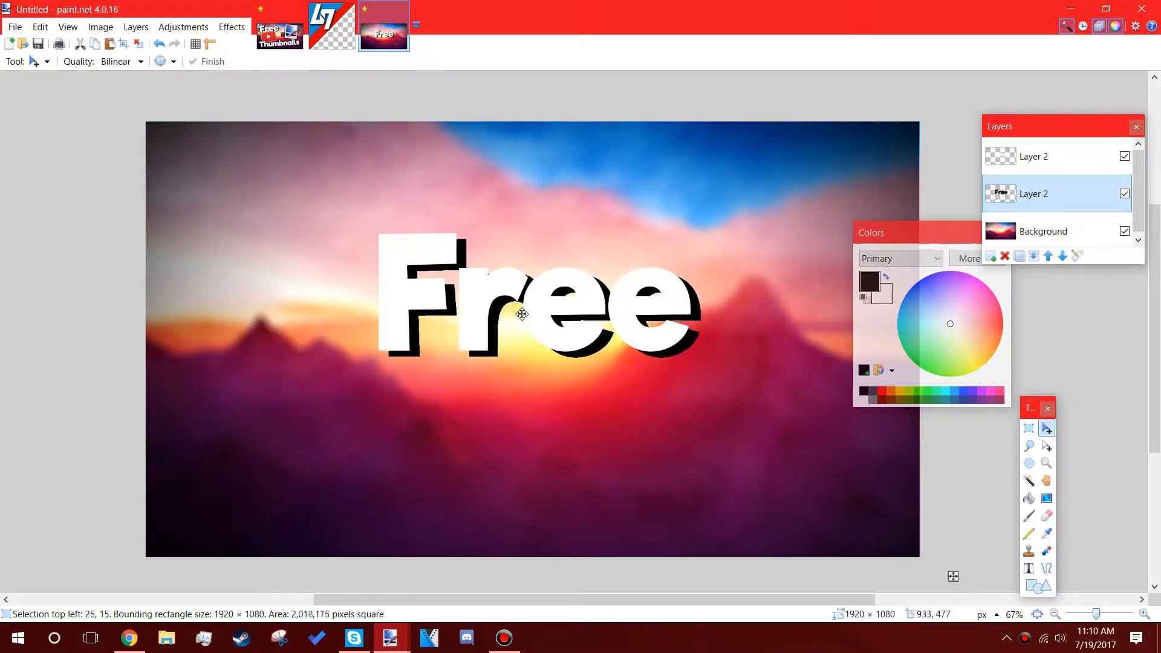
{"action": "key", "text": "Right"}
{"action": "key", "text": "Right"}
{"action": "key", "text": "Right"}
{"action": "key", "text": "Down"}
{"action": "key", "text": "Down"}
{"action": "key", "text": "Left"}
{"action": "key", "text": "Left"}
{"action": "key", "text": "Left"}
{"action": "key", "text": "Left"}
{"action": "key", "text": "Left"}
{"action": "key", "text": "Left"}
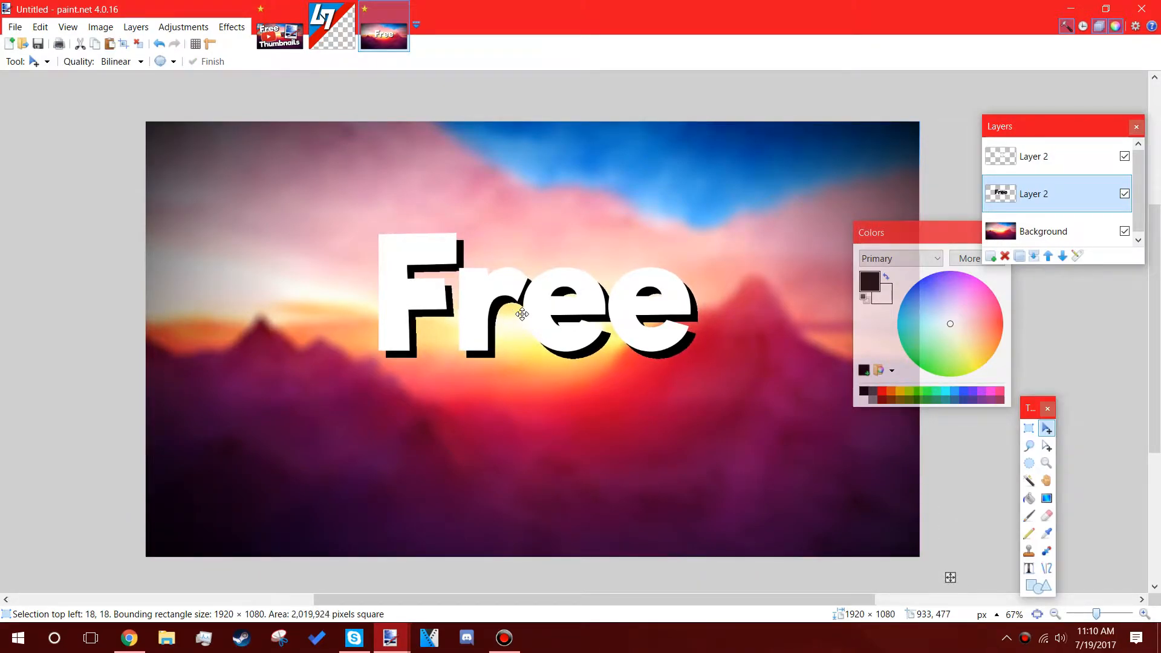
{"action": "key", "text": "Up"}
{"action": "key", "text": "Up"}
{"action": "key", "text": "Up"}
{"action": "key", "text": "Up"}
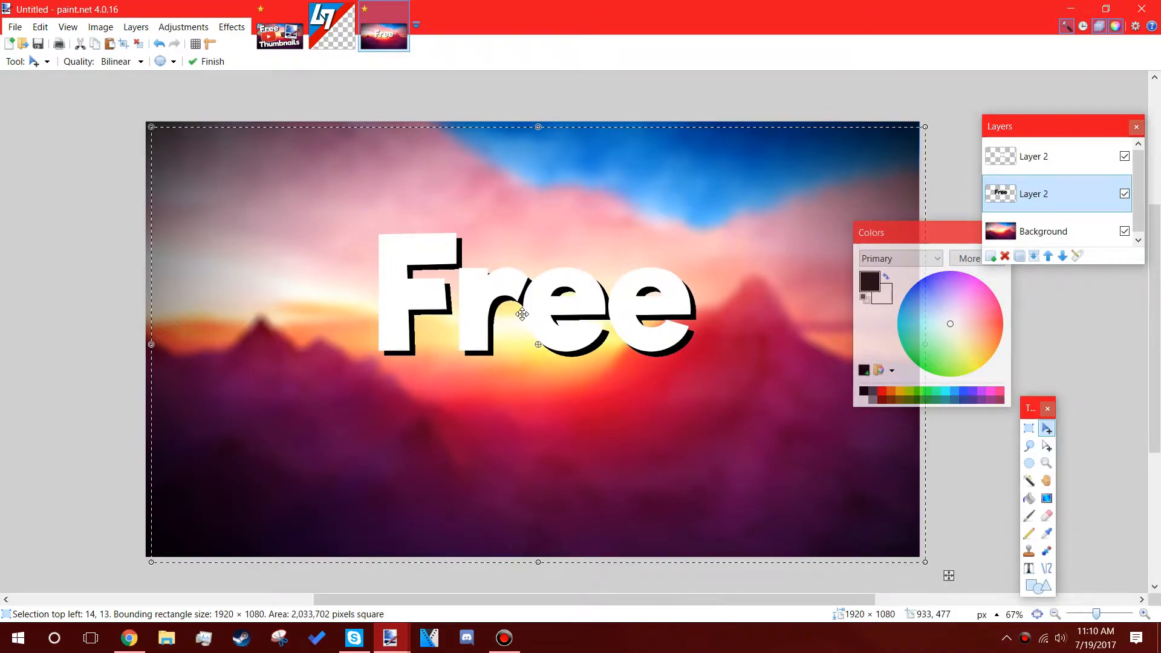
{"action": "left_click", "coordinate": [1029, 428]}
{"action": "left_click", "coordinate": [1035, 383]}
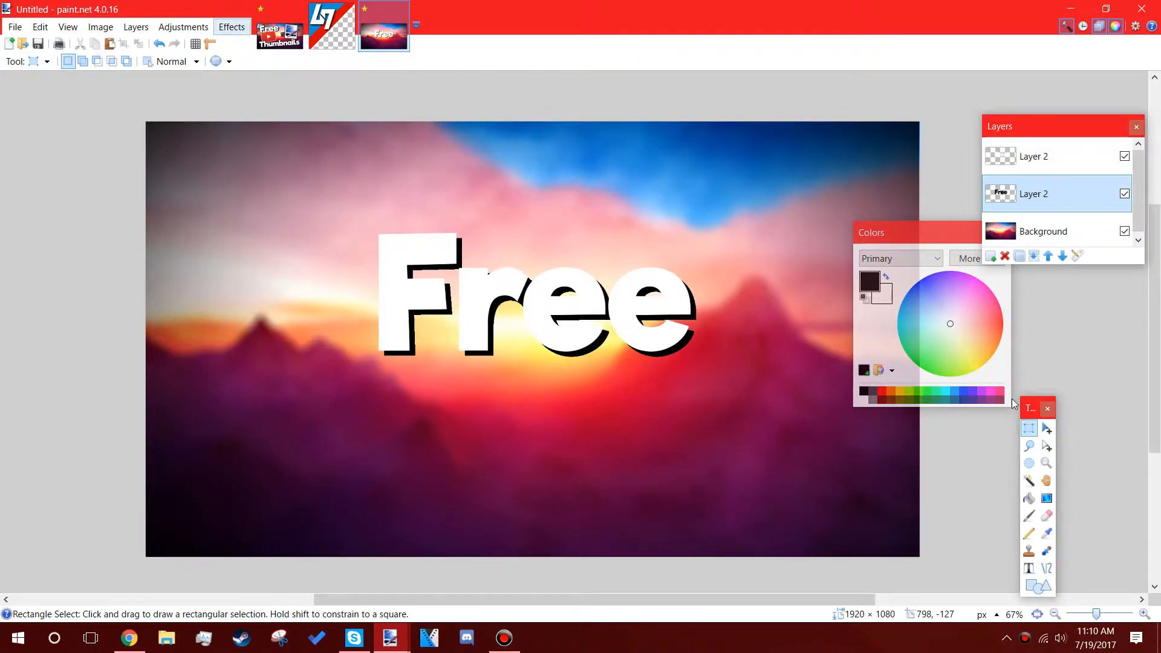
Merge the white text layer down into the black copy and shift the combined text slightly left and down
{"action": "left_click", "coordinate": [1076, 169]}
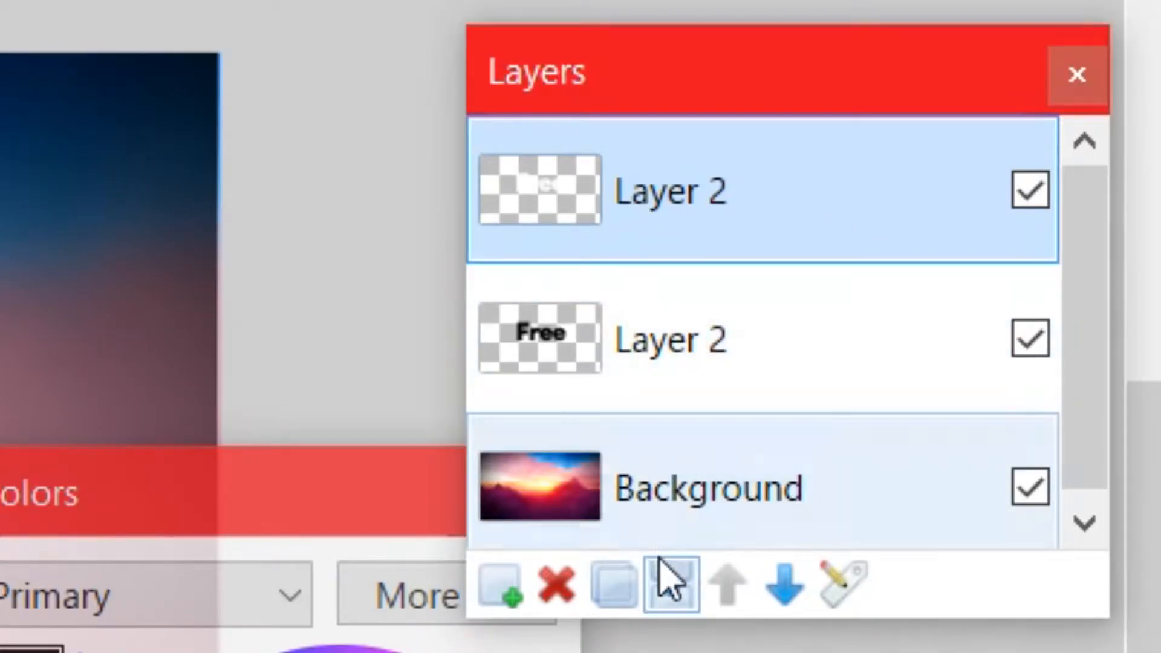
{"action": "left_click", "coordinate": [671, 582]}
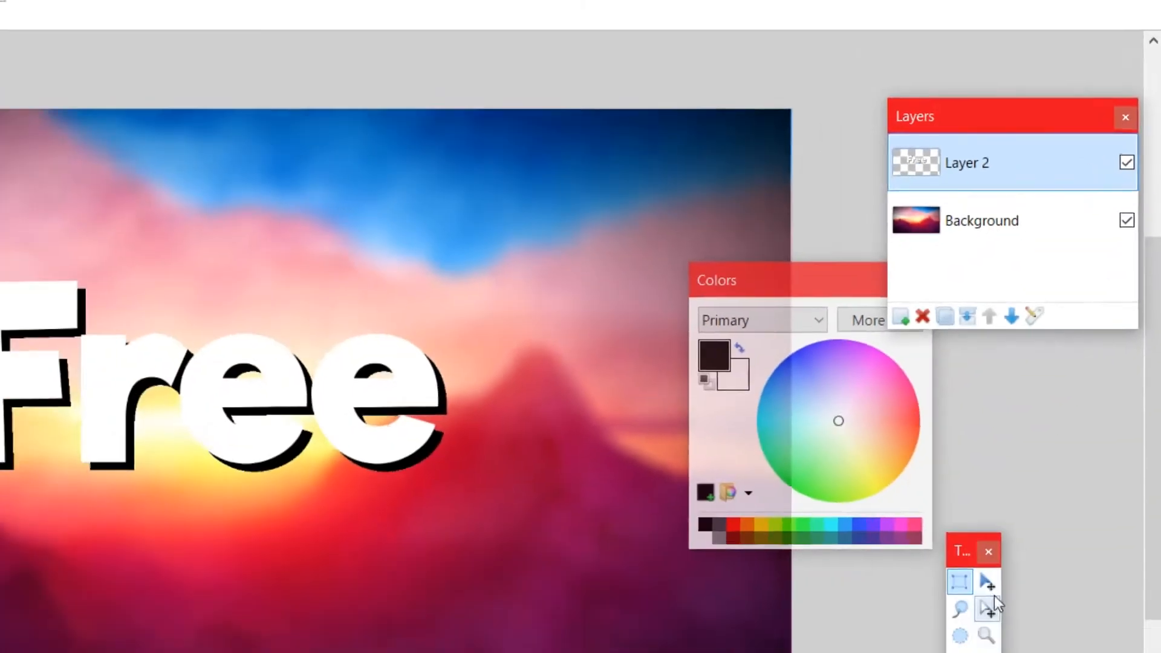
{"action": "left_click", "coordinate": [989, 585]}
{"action": "mouse_move", "coordinate": [571, 339]}
{"action": "left_mouse_down"}
{"action": "mouse_move", "coordinate": [552, 345]}
{"action": "mouse_move", "coordinate": [595, 358]}
{"action": "mouse_move", "coordinate": [552, 336]}
{"action": "left_mouse_up"}
{"action": "left_click", "coordinate": [1029, 428]}
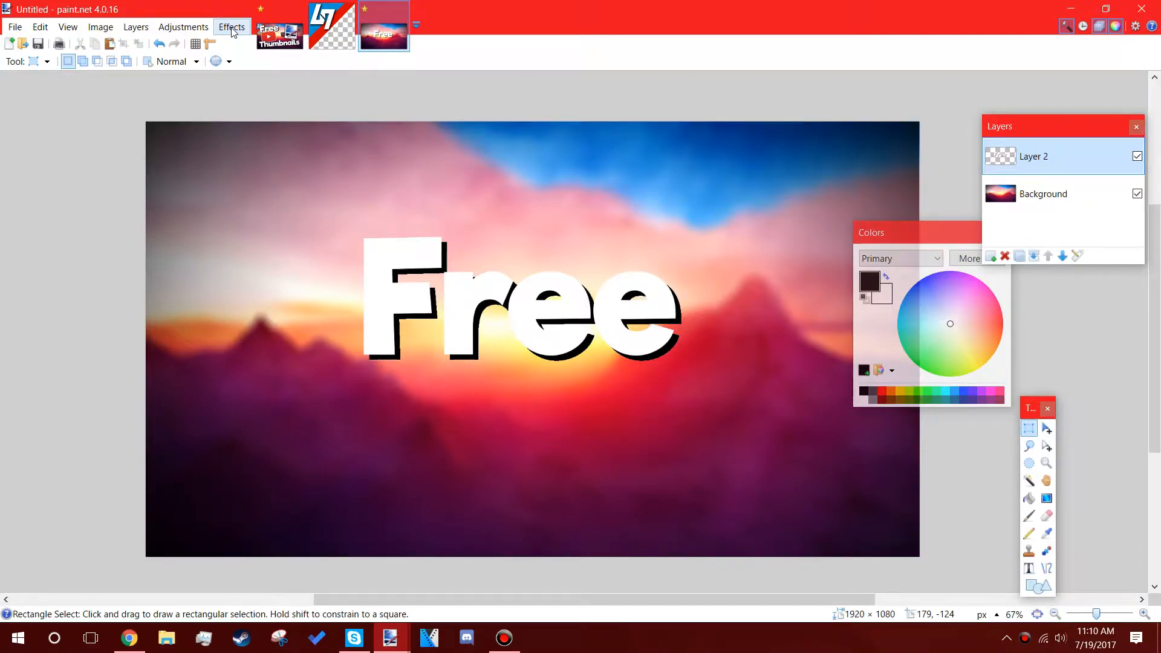
Outline the text with a black Drop Shadow using widening radius 13 and blur radius 0
{"action": "left_click", "coordinate": [231, 28]}
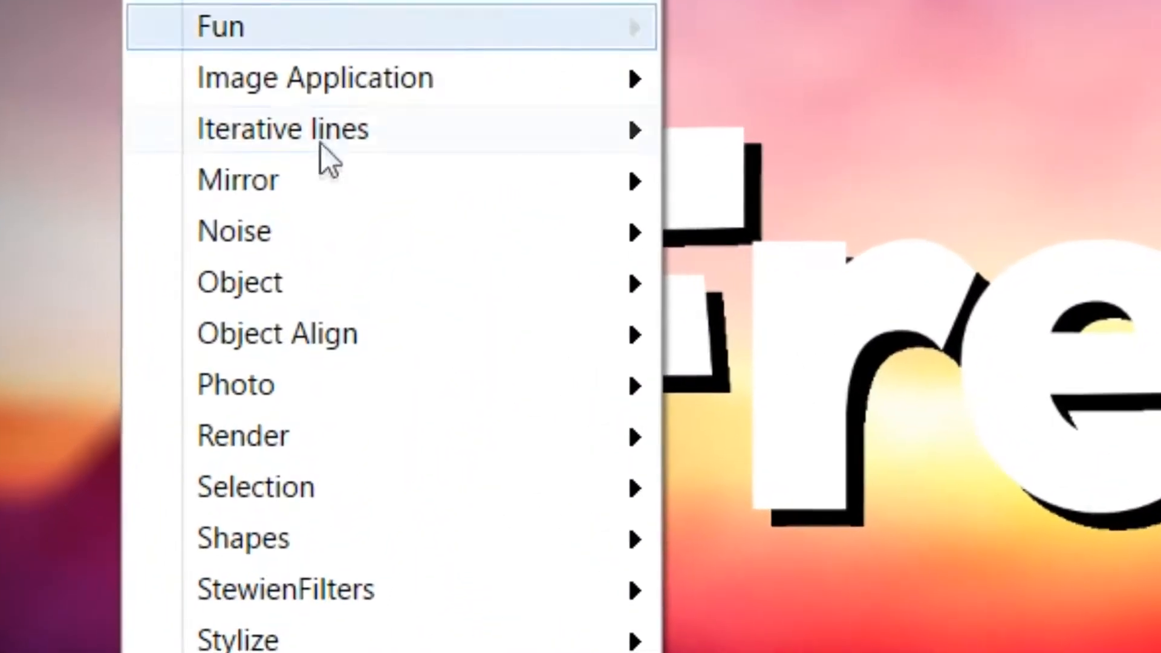
{"action": "mouse_move", "coordinate": [287, 281]}
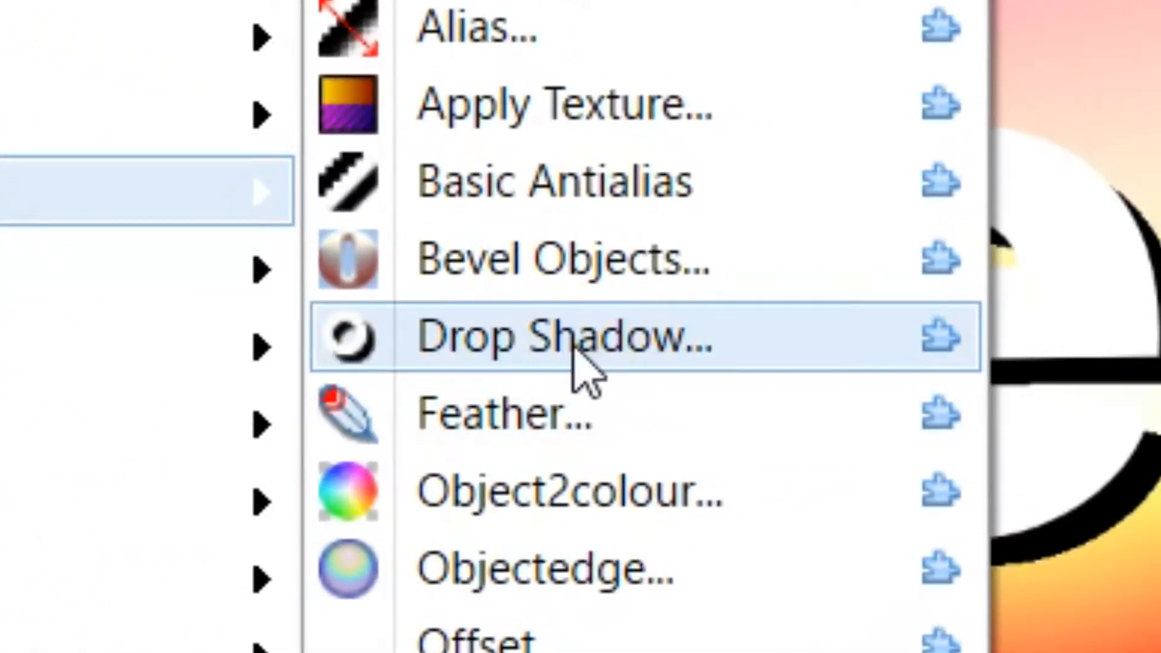
{"action": "left_click", "coordinate": [580, 363]}
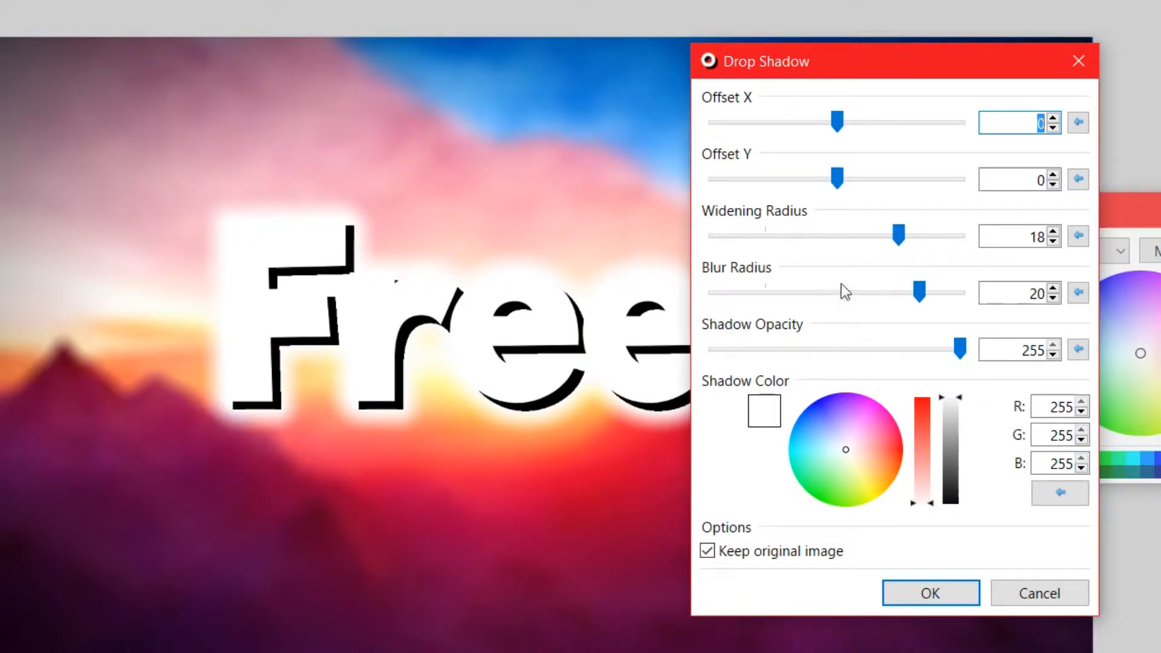
{"action": "left_click_drag", "start_coordinate": [950, 400], "coordinate": [946, 509]}
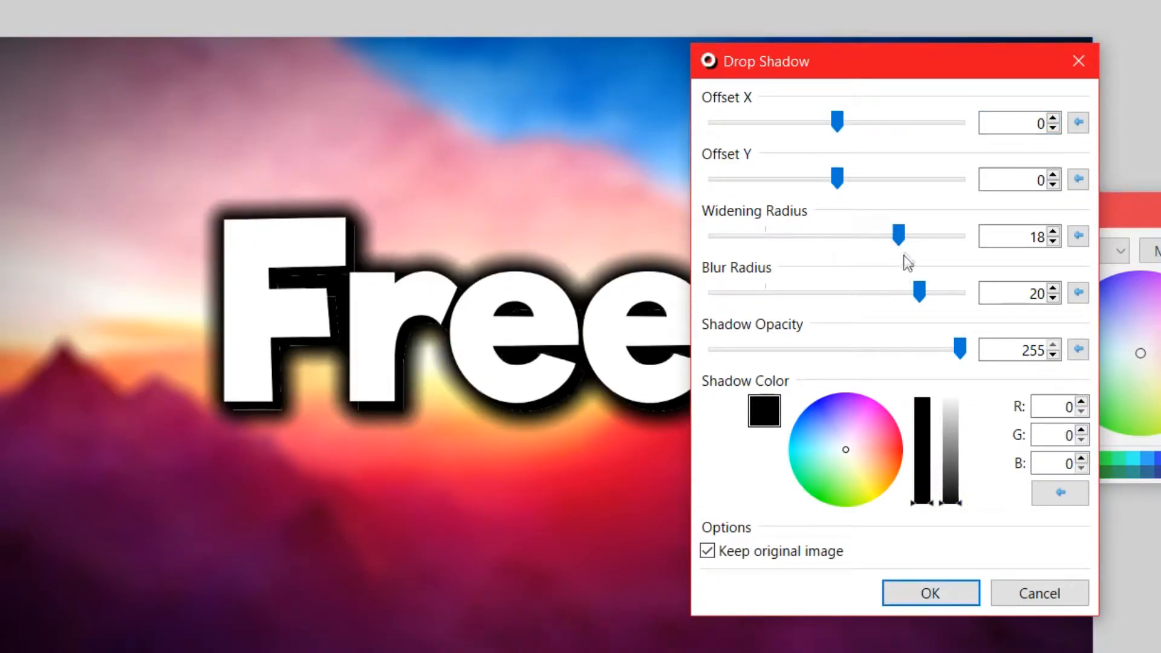
{"action": "left_click_drag", "start_coordinate": [923, 295], "coordinate": [717, 304]}
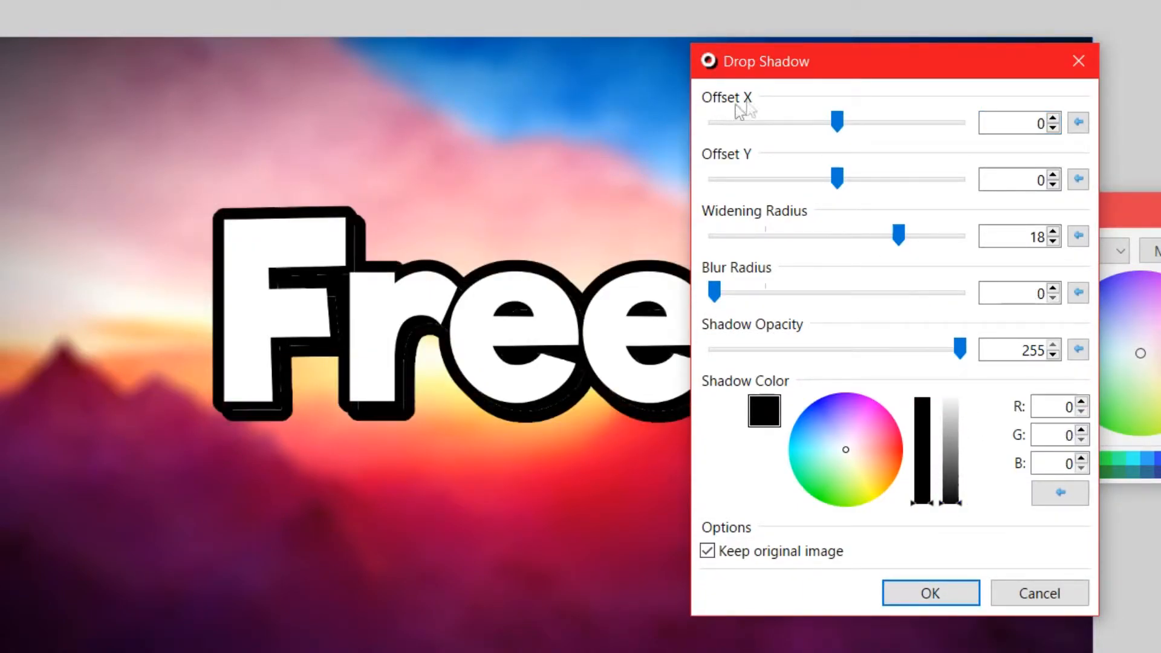
{"action": "left_click_drag", "start_coordinate": [804, 61], "coordinate": [891, 172]}
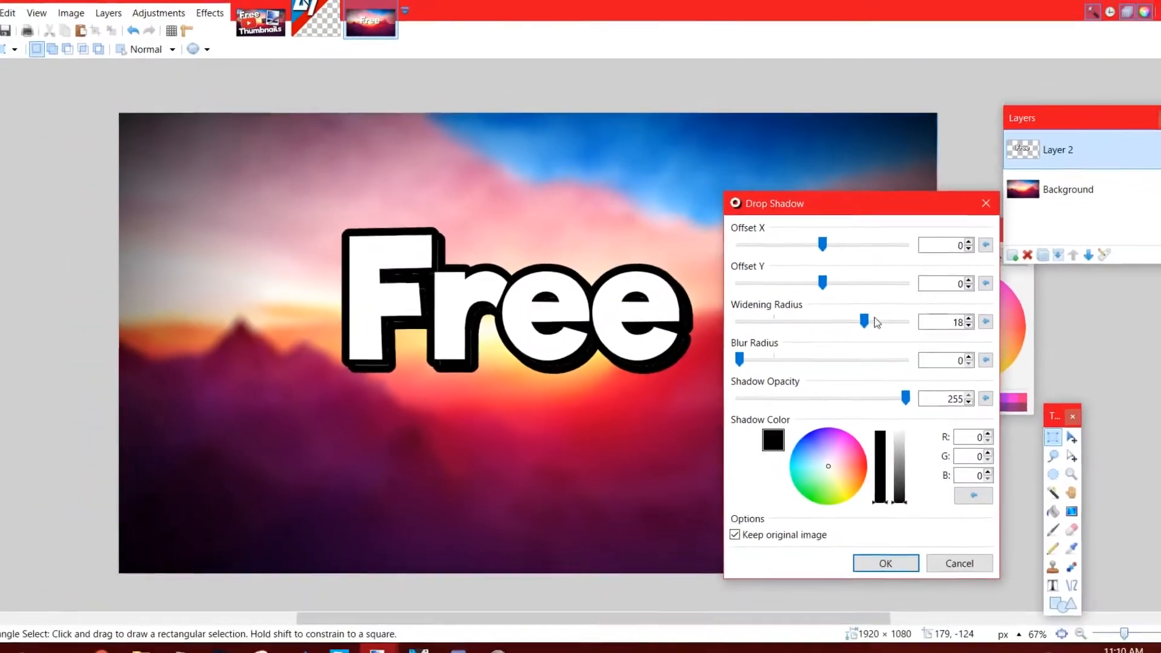
{"action": "left_click_drag", "start_coordinate": [877, 322], "coordinate": [763, 322]}
{"action": "left_click_drag", "start_coordinate": [813, 318], "coordinate": [814, 317]}
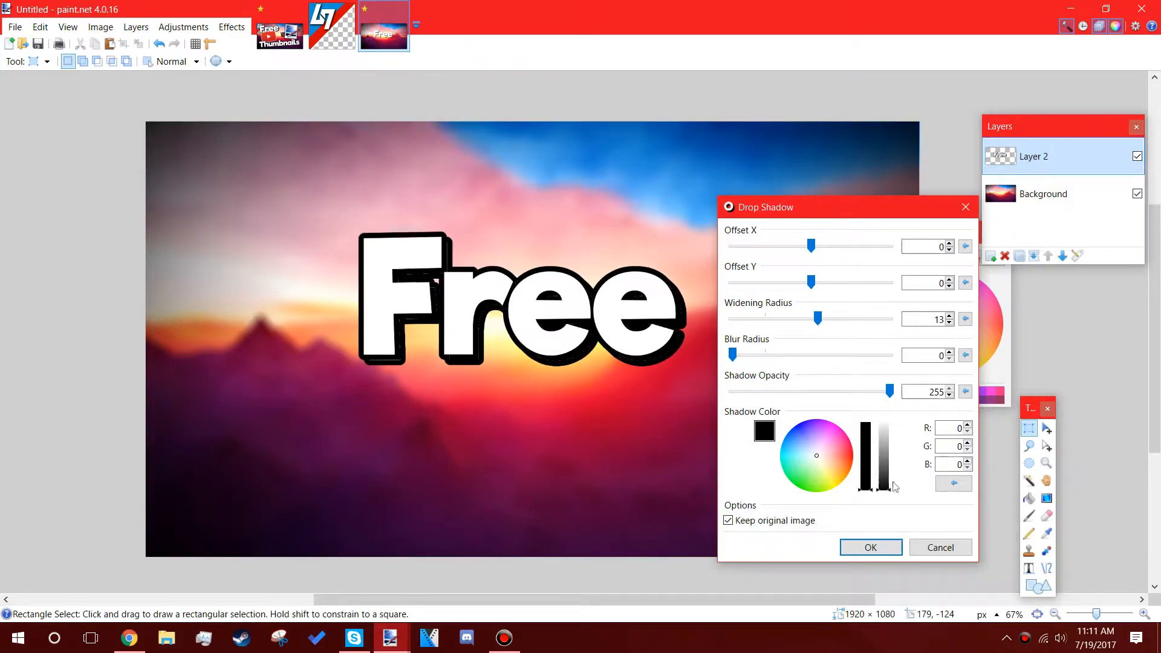
{"action": "left_click", "coordinate": [871, 547]}
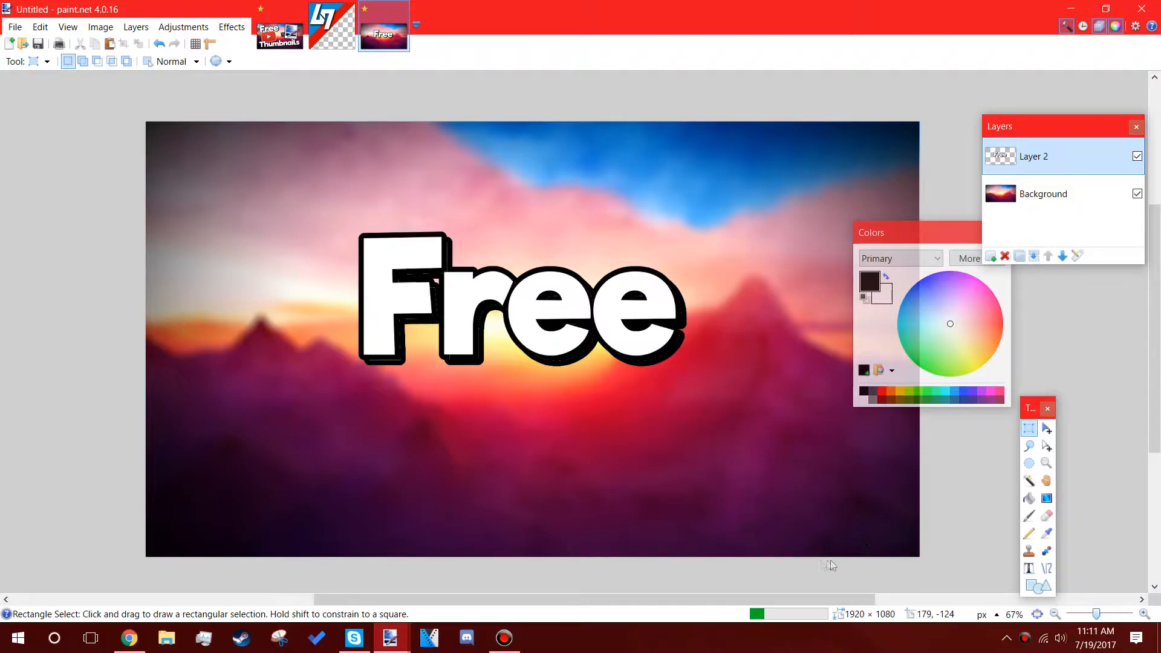
Rotate the outlined "Free" text about 8° counterclockwise and move it to the upper-left area of the canvas
{"action": "key", "text": "m"}
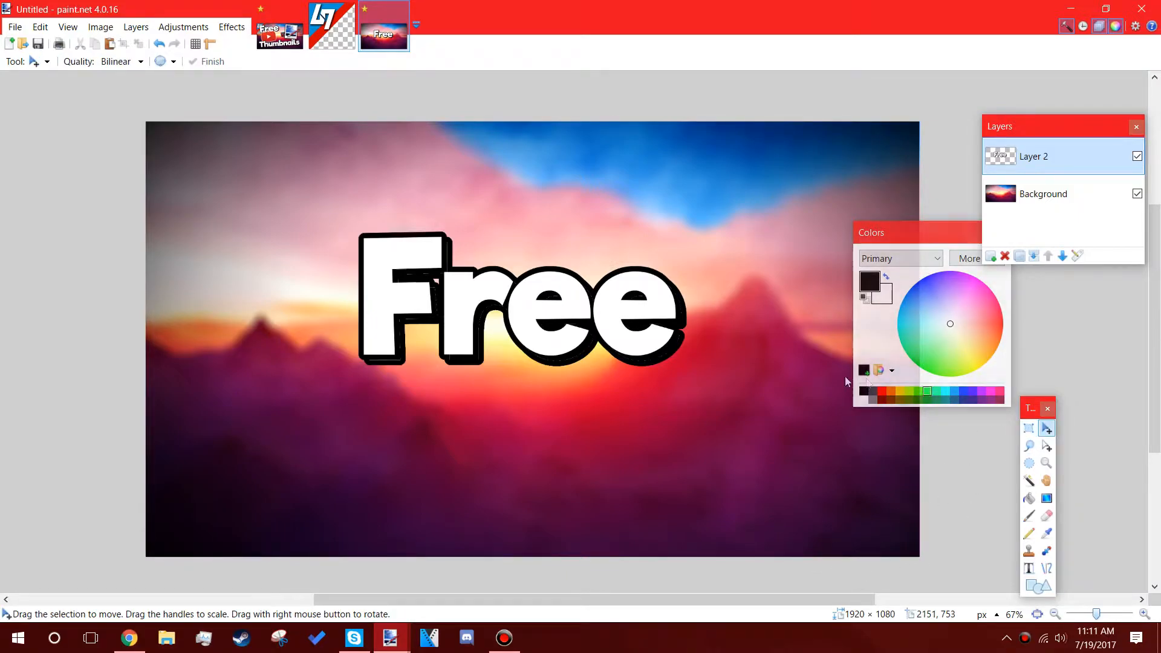
{"action": "left_click_drag", "start_coordinate": [514, 292], "coordinate": [429, 318]}
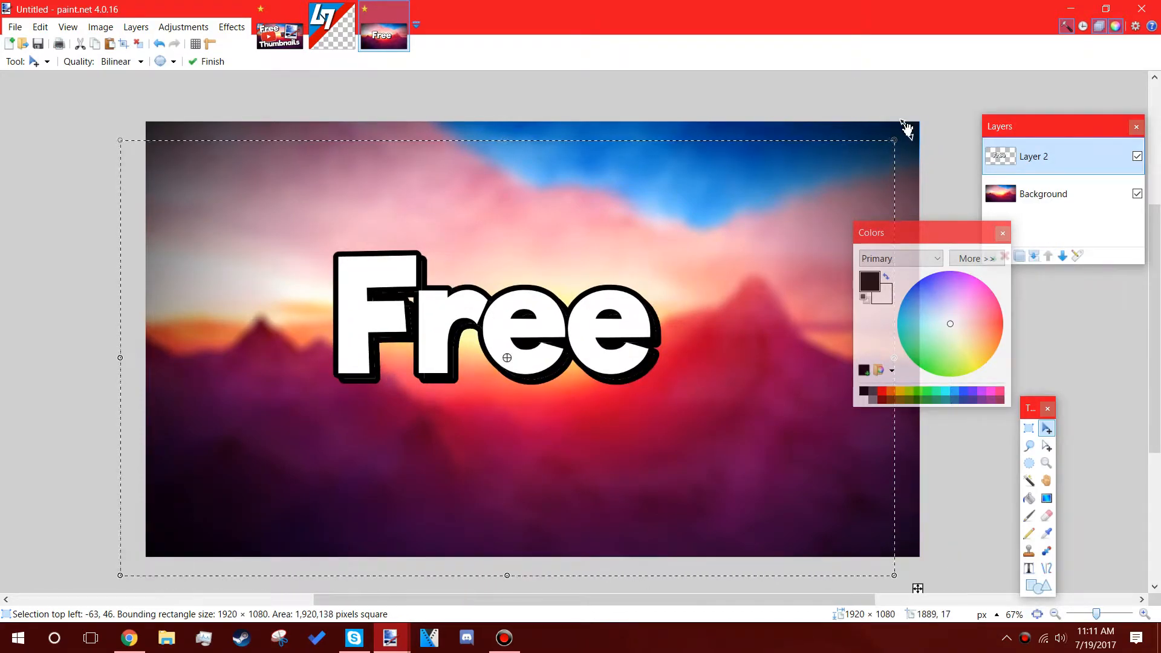
{"action": "left_click_drag", "start_coordinate": [891, 140], "coordinate": [788, 116]}
{"action": "left_click_drag", "start_coordinate": [613, 320], "coordinate": [505, 198]}
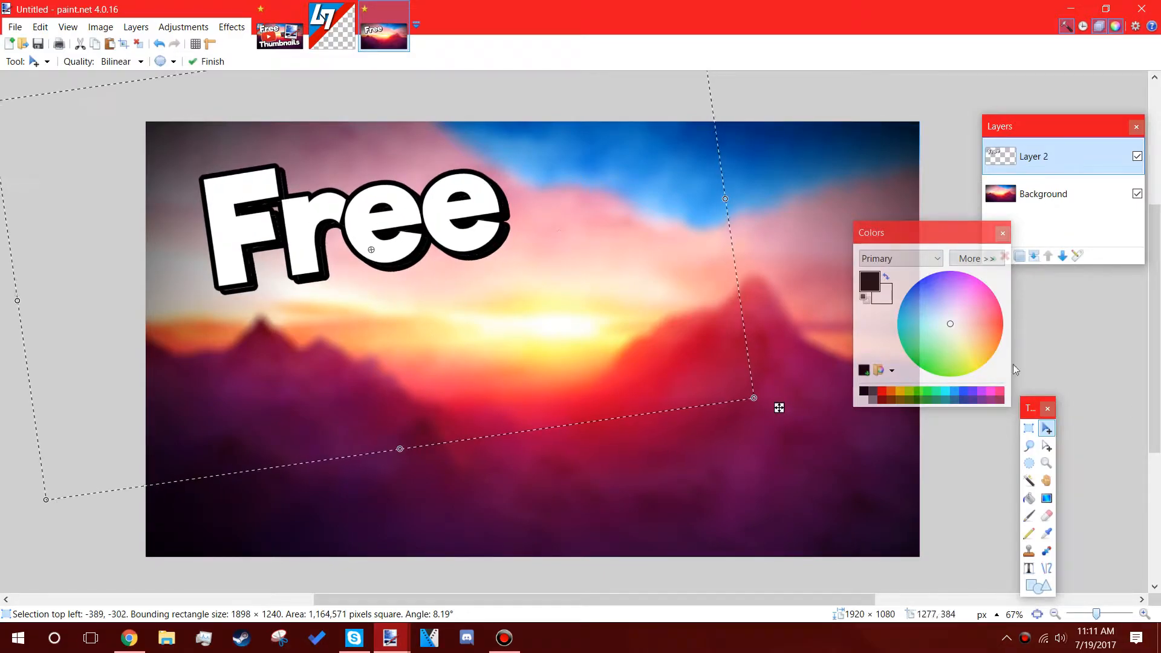
{"action": "left_click", "coordinate": [1028, 428]}
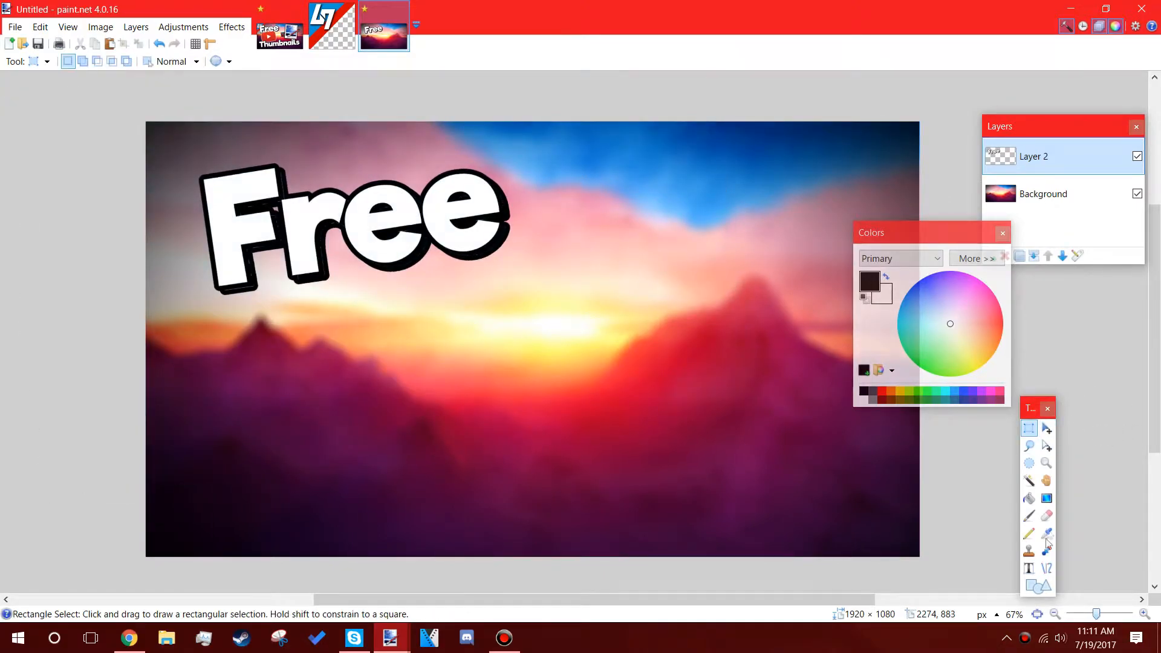
Add a new layer above the background and enter the text "thumbnails" in the lower part of the canvas
{"action": "left_click", "coordinate": [1032, 569]}
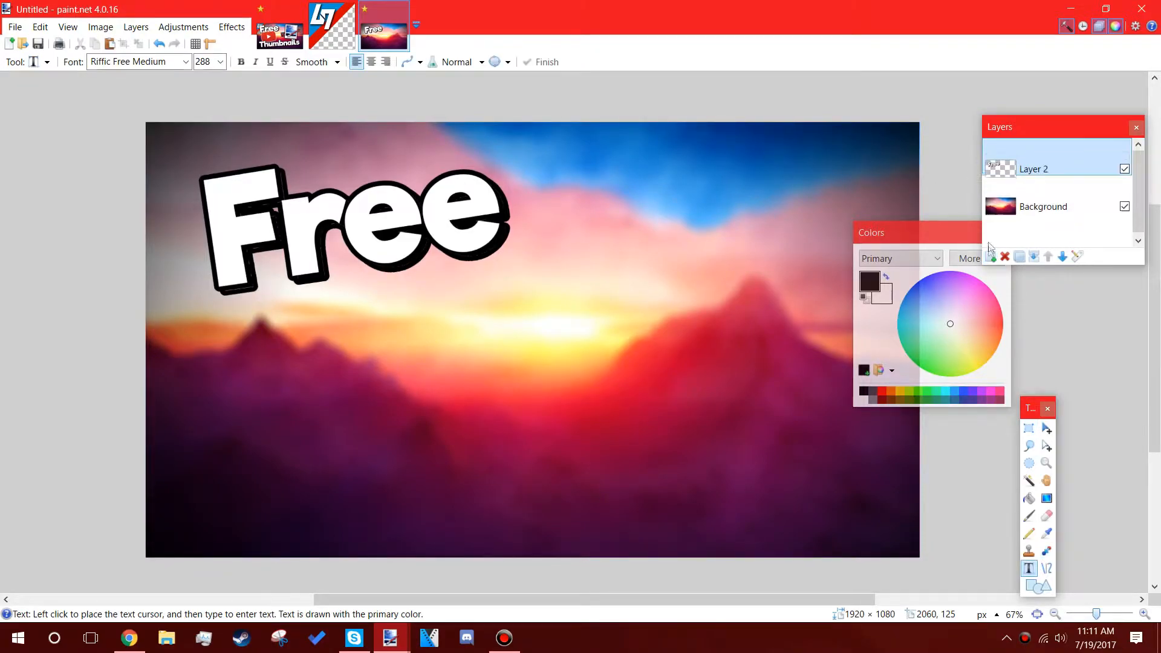
{"action": "left_click", "coordinate": [991, 257]}
{"action": "left_click", "coordinate": [201, 492]}
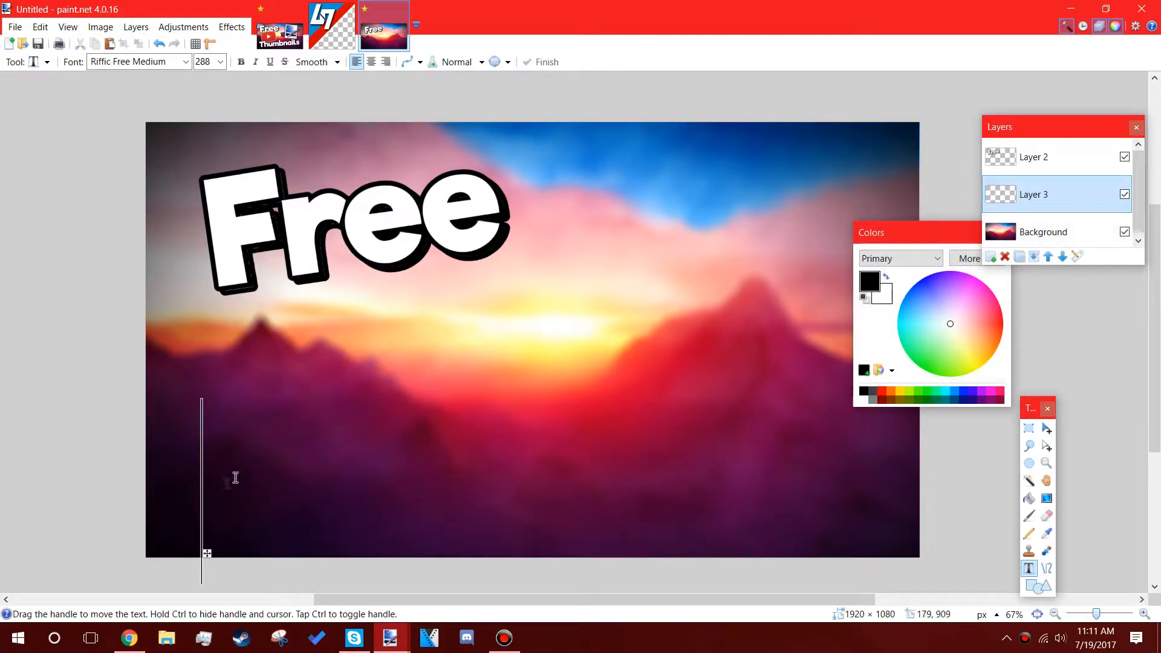
{"action": "left_click_drag", "start_coordinate": [206, 554], "coordinate": [193, 499]}
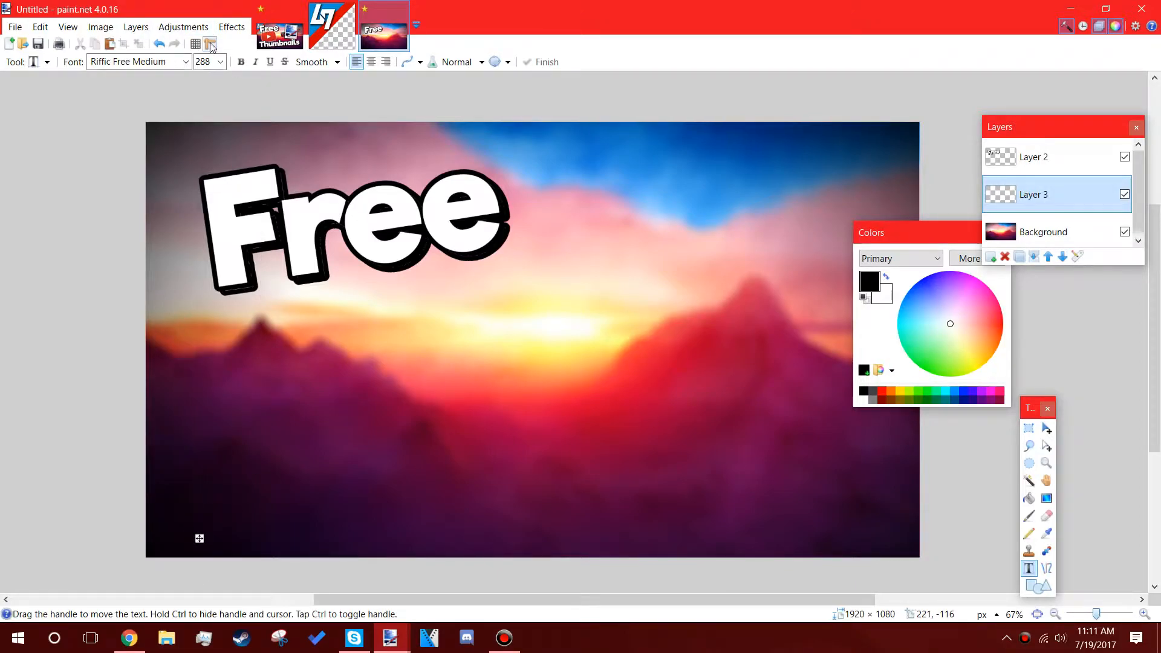
{"action": "type", "text": "thumb"}
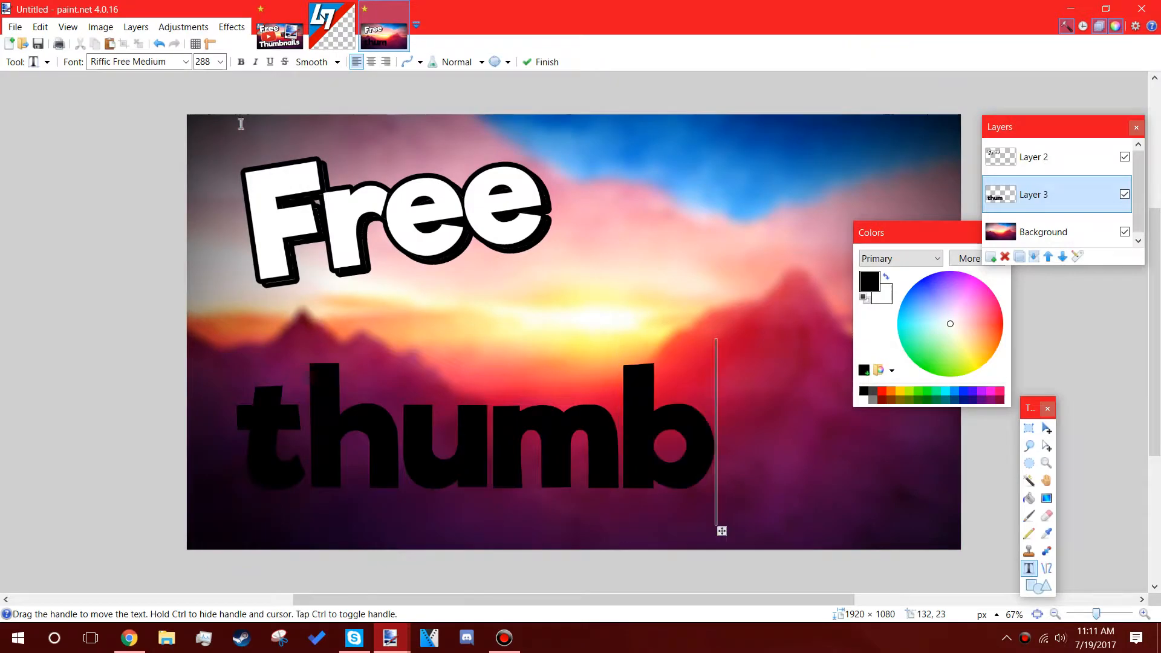
{"action": "type", "text": "nail"}
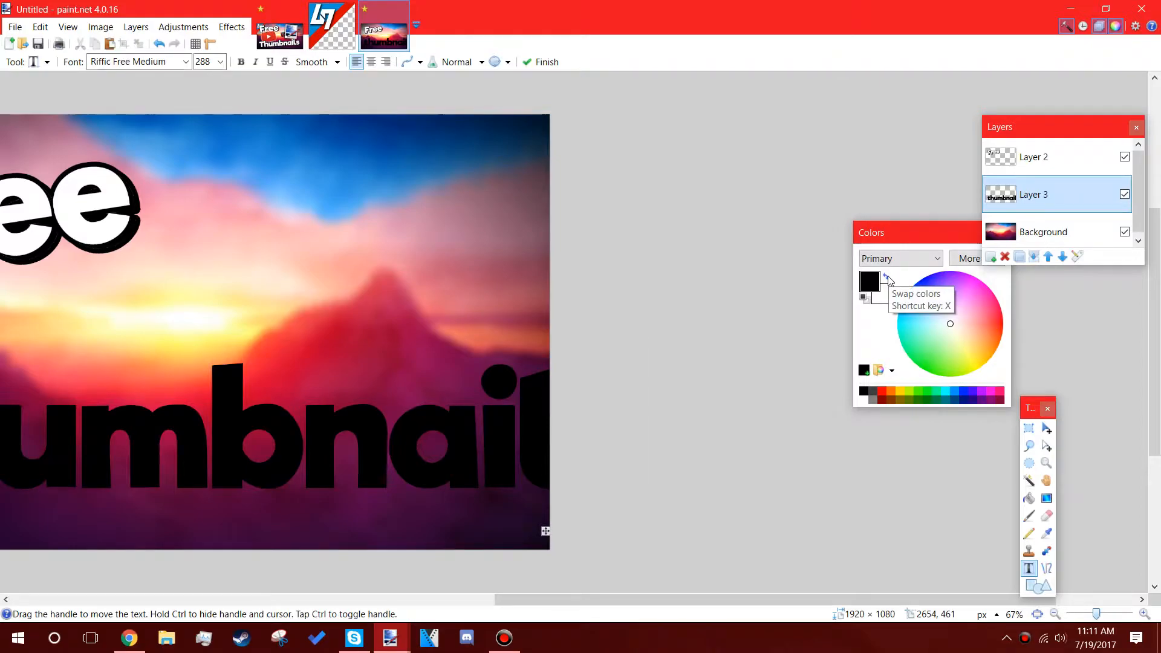
Change the "thumbnails" text color to white and set its font size to 230
{"action": "left_click", "coordinate": [887, 280]}
{"action": "left_click_drag", "start_coordinate": [603, 602], "coordinate": [517, 602]}
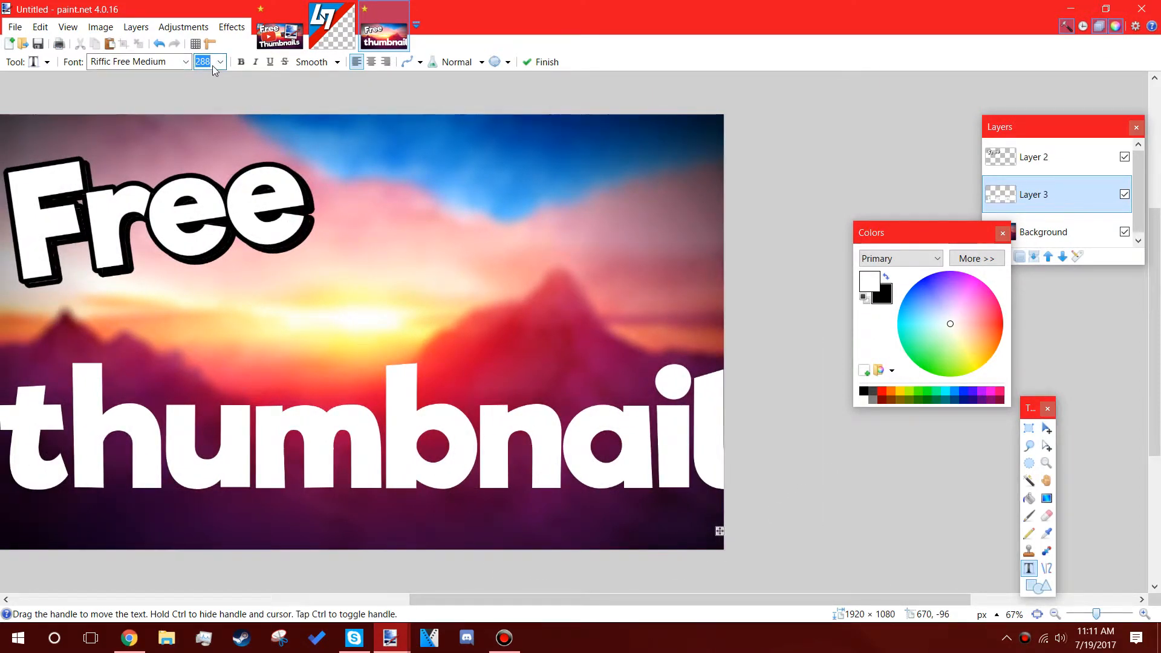
{"action": "type", "text": "230"}
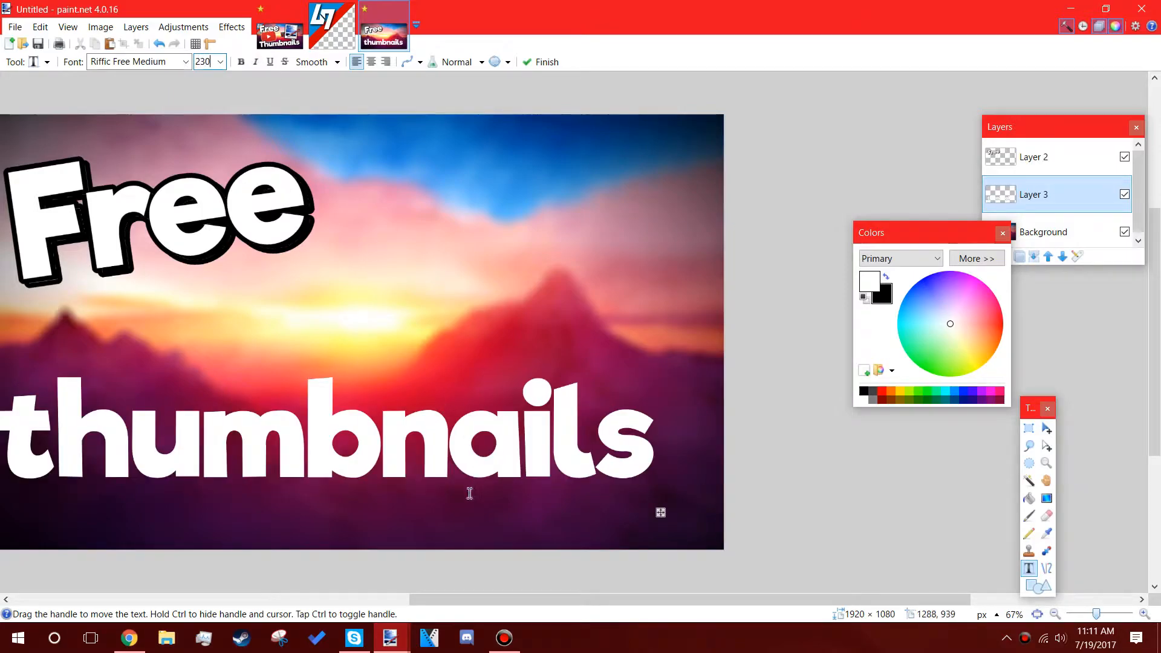
{"action": "left_click_drag", "start_coordinate": [430, 599], "coordinate": [360, 599]}
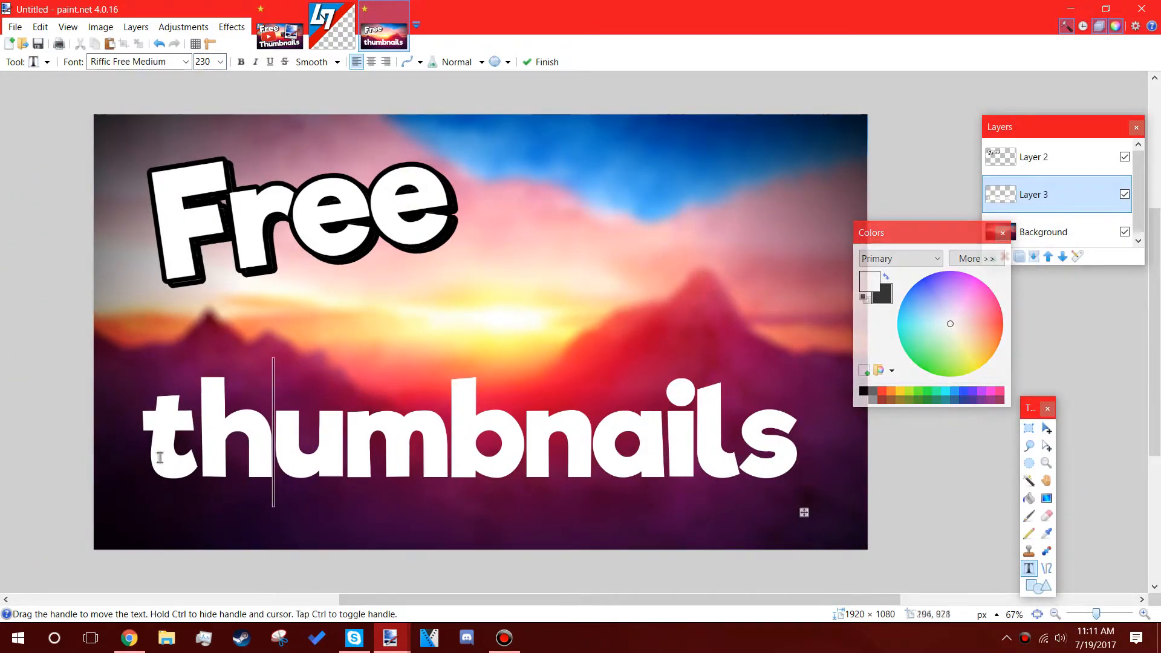
Capitalize the first letter of the text so it reads "Thumbnails" and finish the text entry
{"action": "scroll", "coordinate": [163, 471], "scroll_direction": "left", "scroll_amount": 3}
{"action": "key", "text": "Right"}
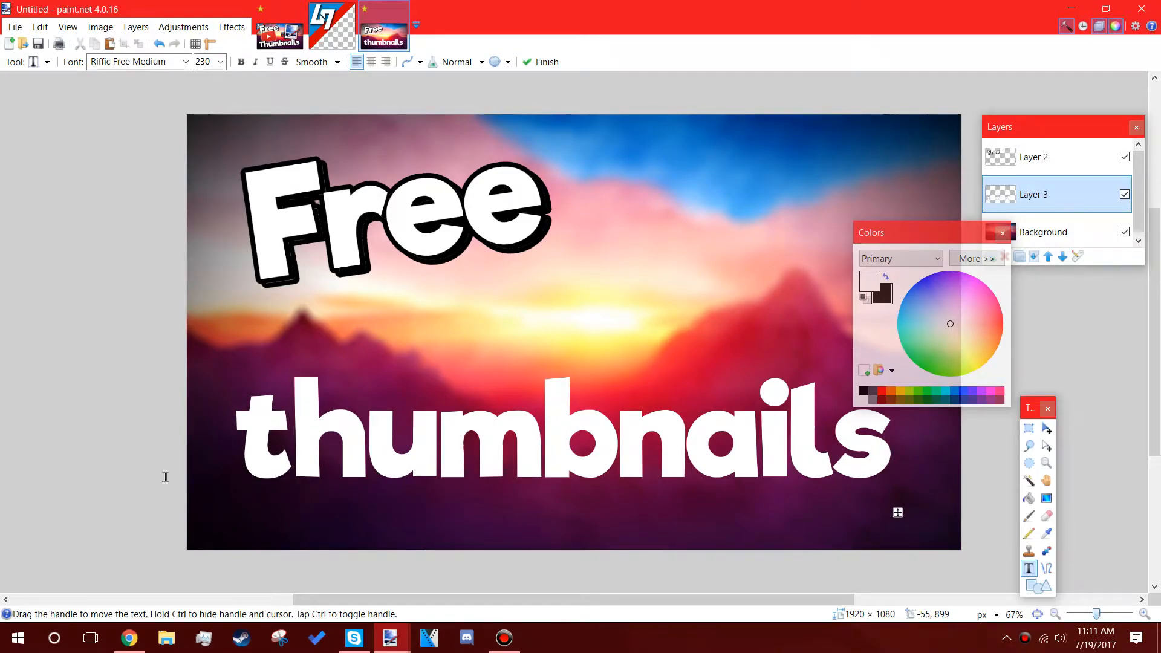
{"action": "key", "text": "BackSpace"}
{"action": "type", "text": "T"}
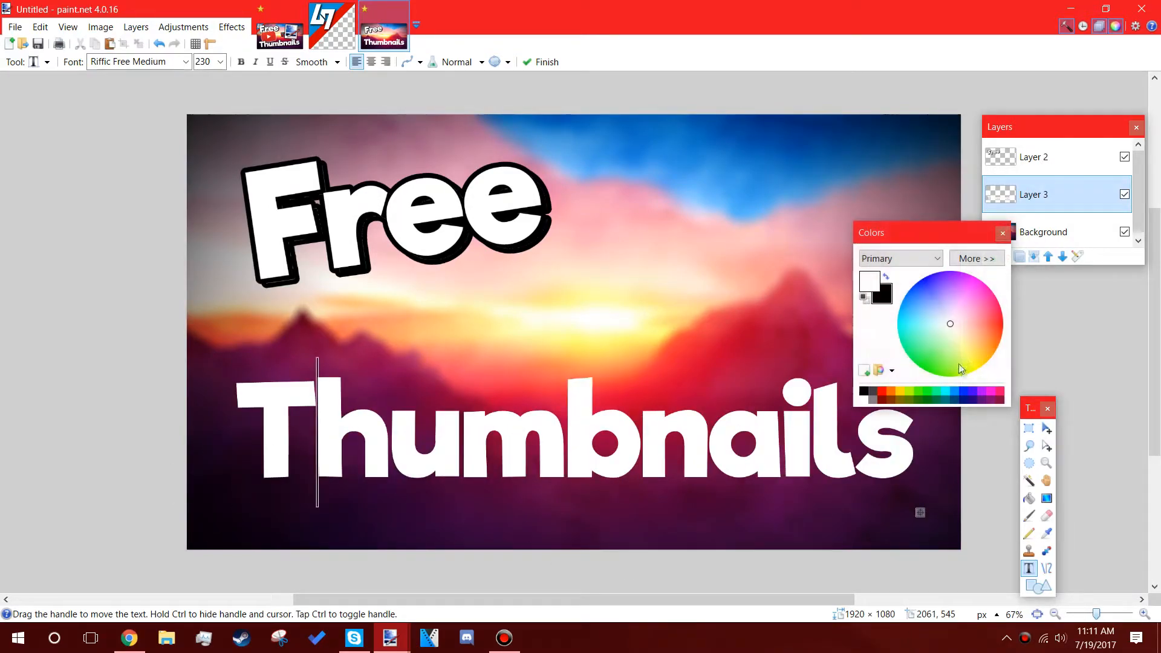
{"action": "left_click", "coordinate": [1029, 428]}
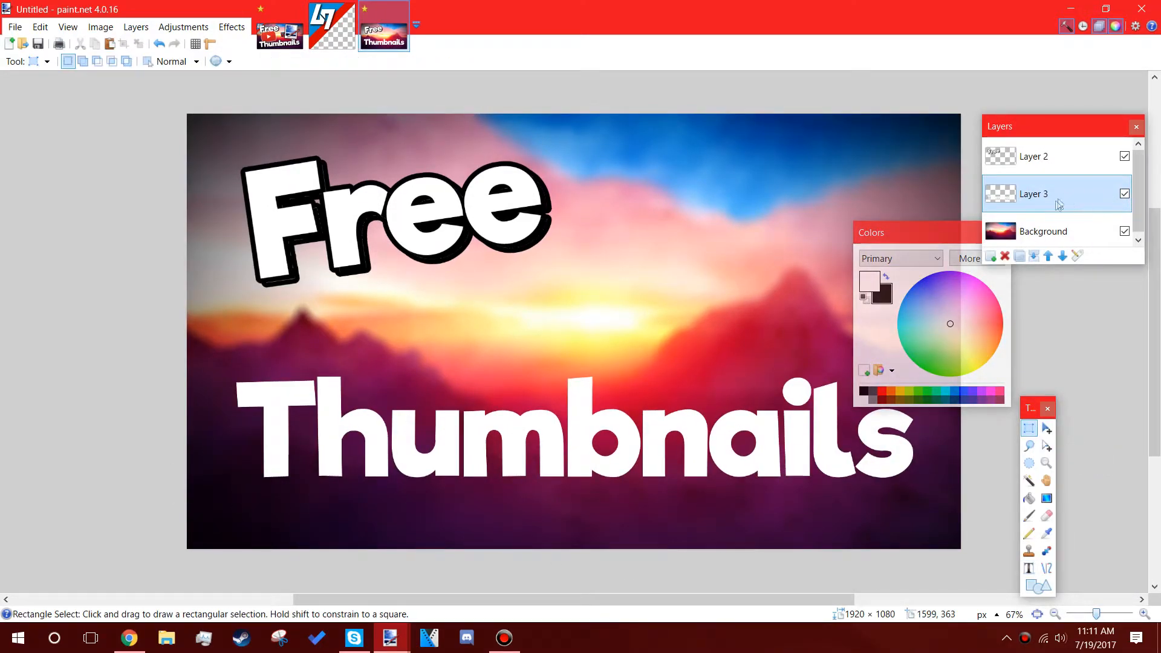
Duplicate the "Thumbnails" layer, fill the lettering on the lower copy with solid black, and clear the selection
{"action": "left_click", "coordinate": [1020, 256]}
{"action": "left_click", "coordinate": [1022, 225]}
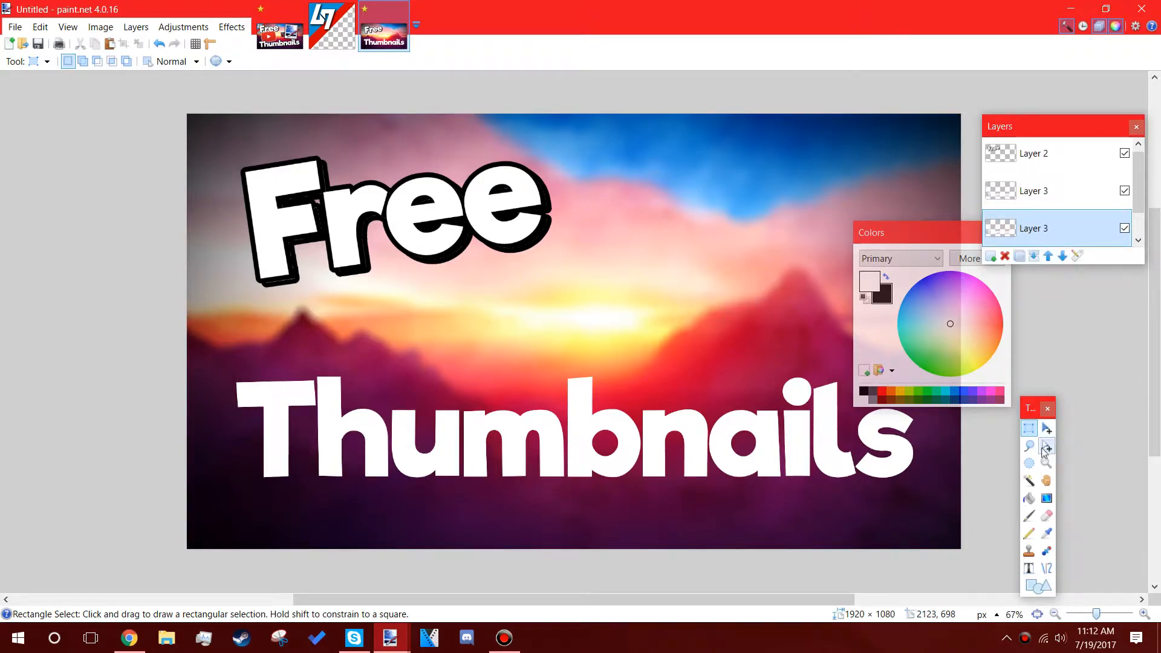
{"action": "left_click", "coordinate": [1029, 481]}
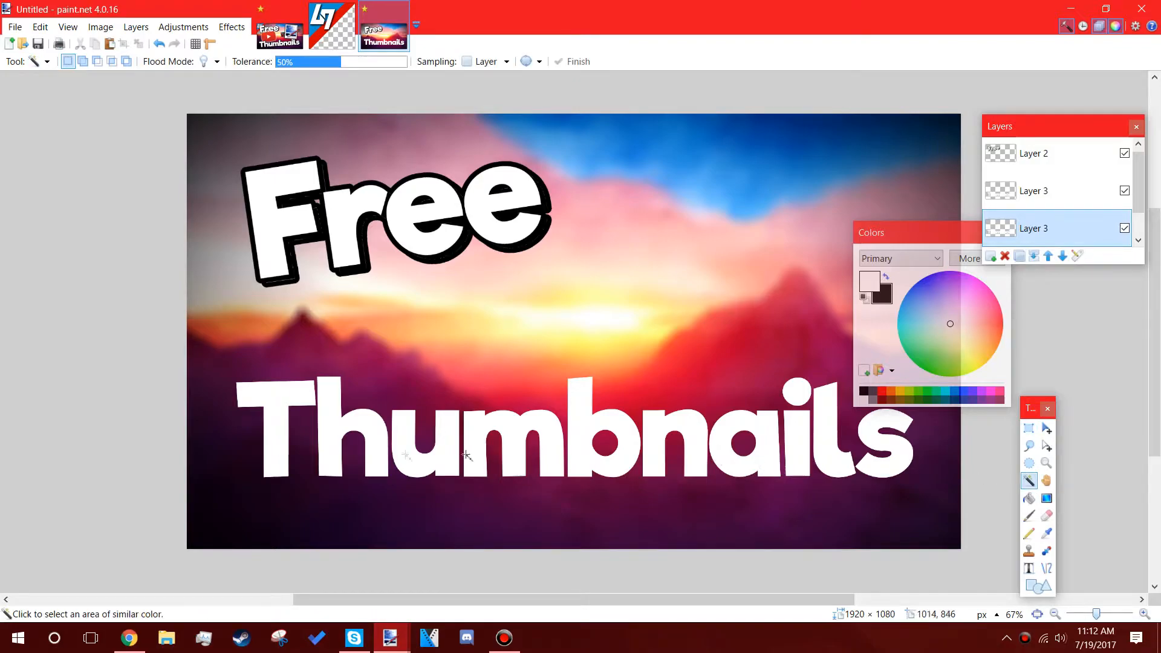
{"action": "left_click", "coordinate": [279, 436]}
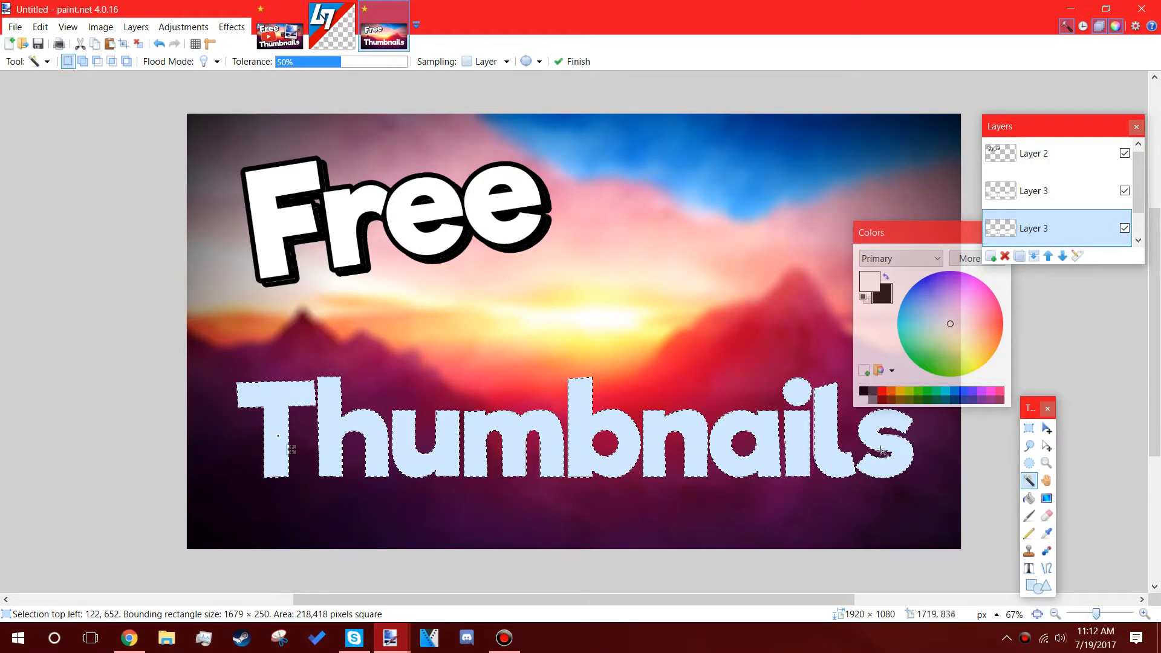
{"action": "left_click", "coordinate": [1029, 497]}
{"action": "left_click", "coordinate": [886, 276]}
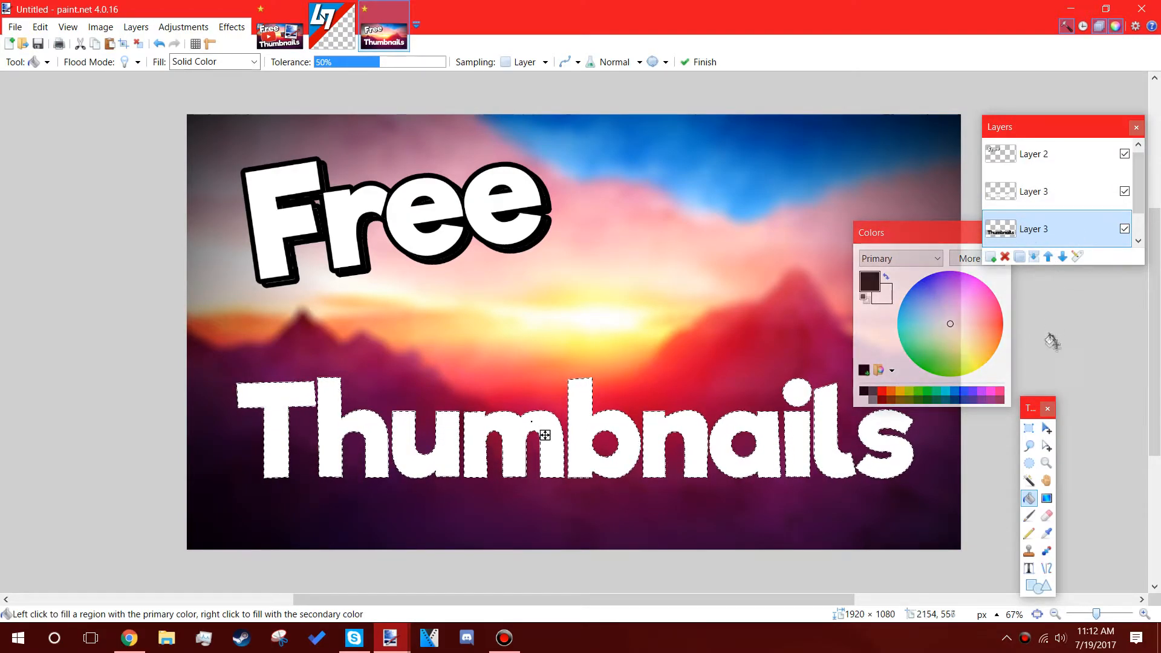
{"action": "left_click", "coordinate": [1029, 428]}
{"action": "left_click_drag", "start_coordinate": [928, 429], "coordinate": [929, 434]}
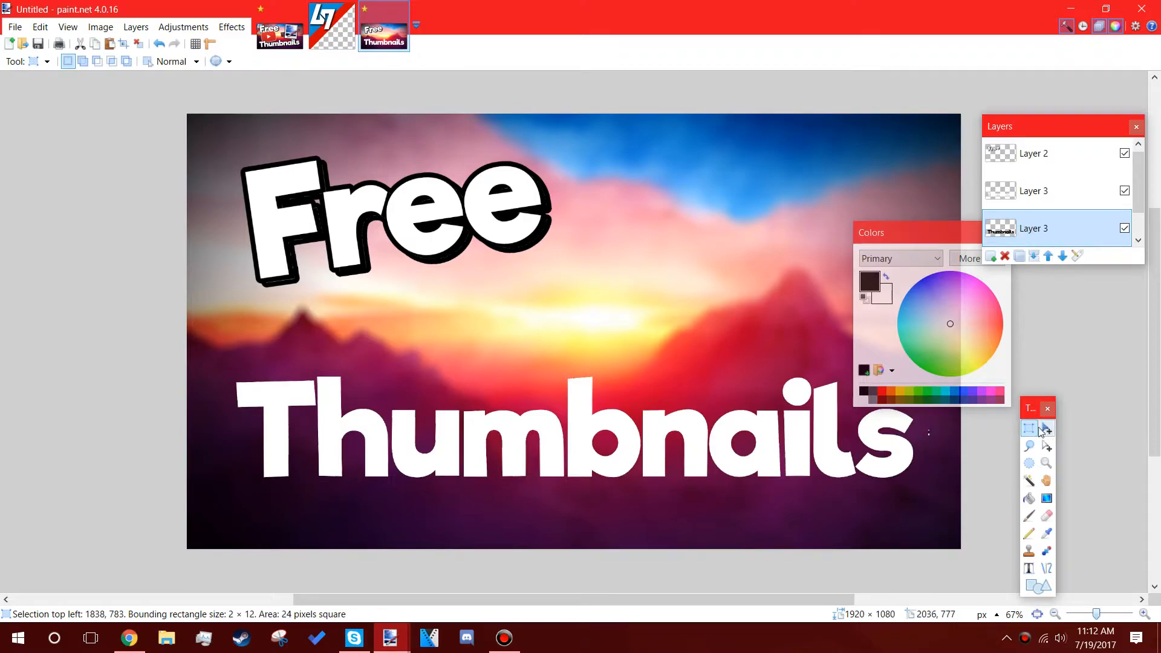
{"action": "left_click", "coordinate": [929, 429]}
Offset the black copy of "Thumbnails" about 17 px to the right and 12 px down behind the white text
{"action": "left_click", "coordinate": [1046, 428]}
{"action": "left_click_drag", "start_coordinate": [668, 436], "coordinate": [676, 441]}
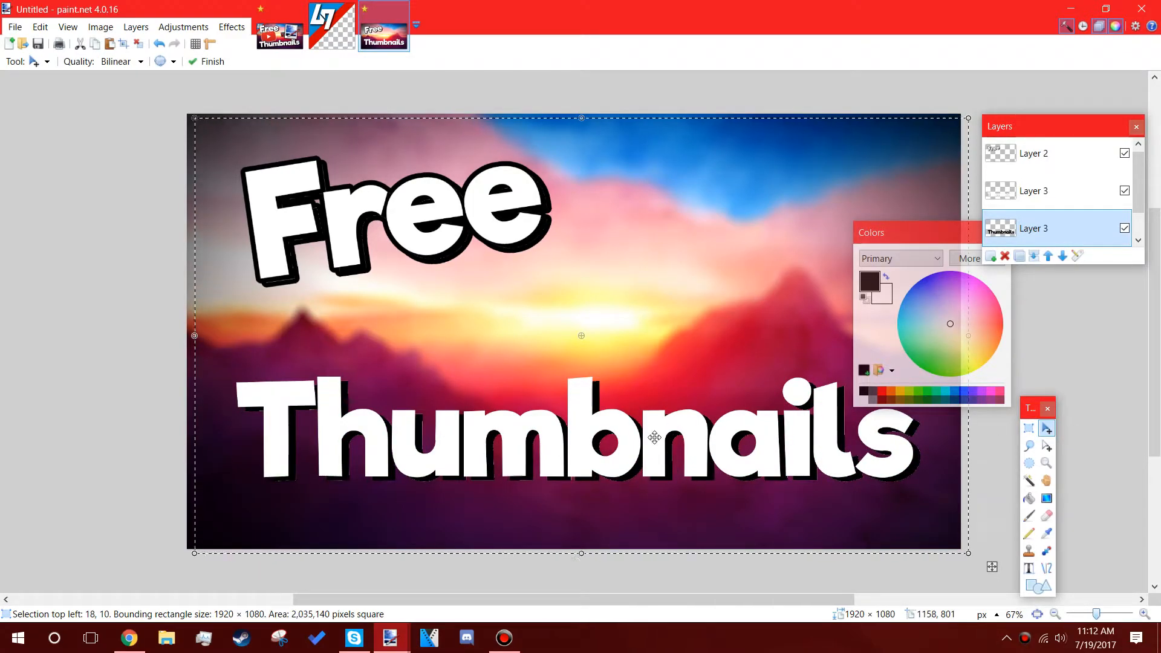
{"action": "key", "text": "ctrl+d"}
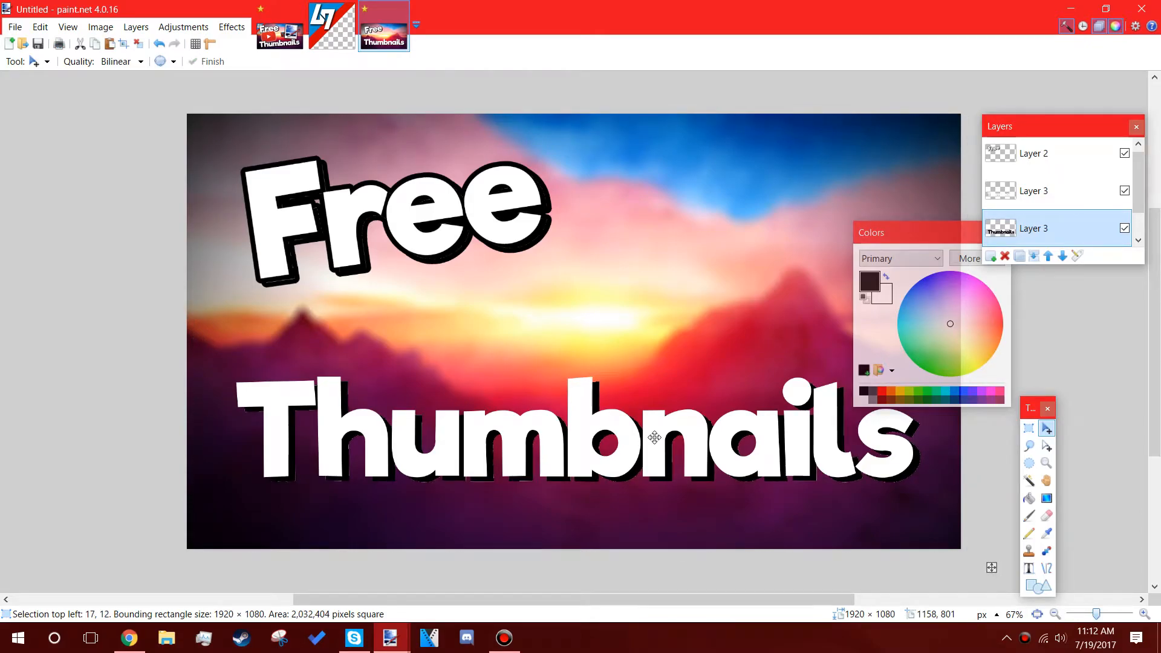
{"action": "left_click", "coordinate": [1029, 428]}
{"action": "left_click", "coordinate": [1045, 368]}
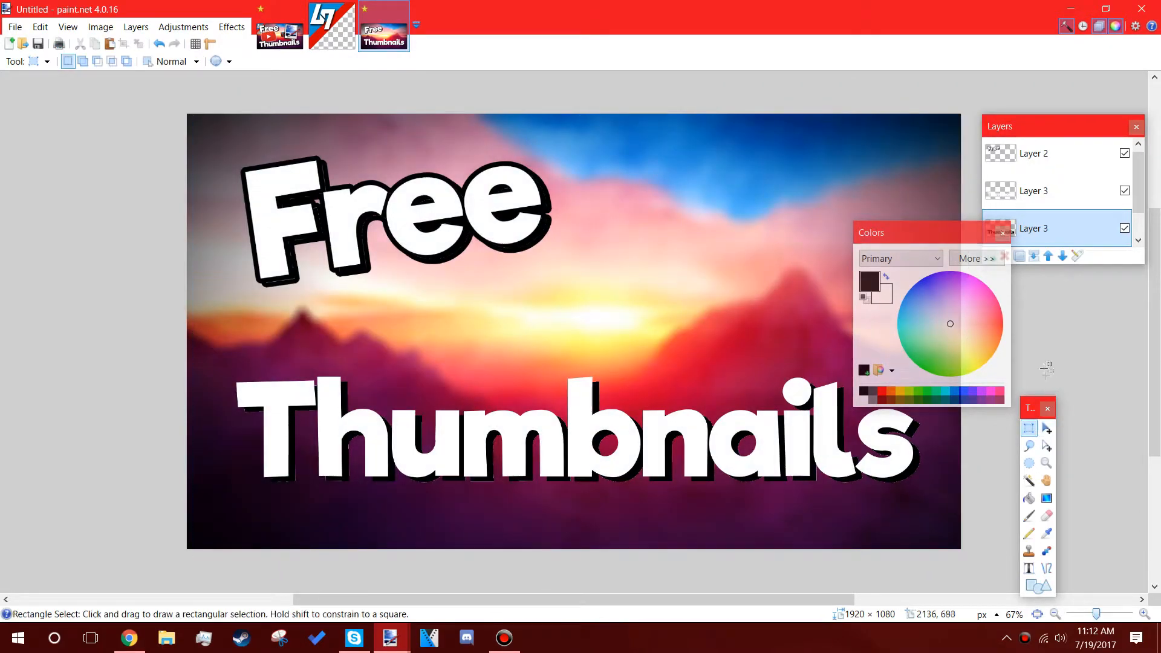
Merge the white "Thumbnails" layer down into its black copy and give the combined text a black Drop Shadow outline
{"action": "left_click", "coordinate": [1037, 192]}
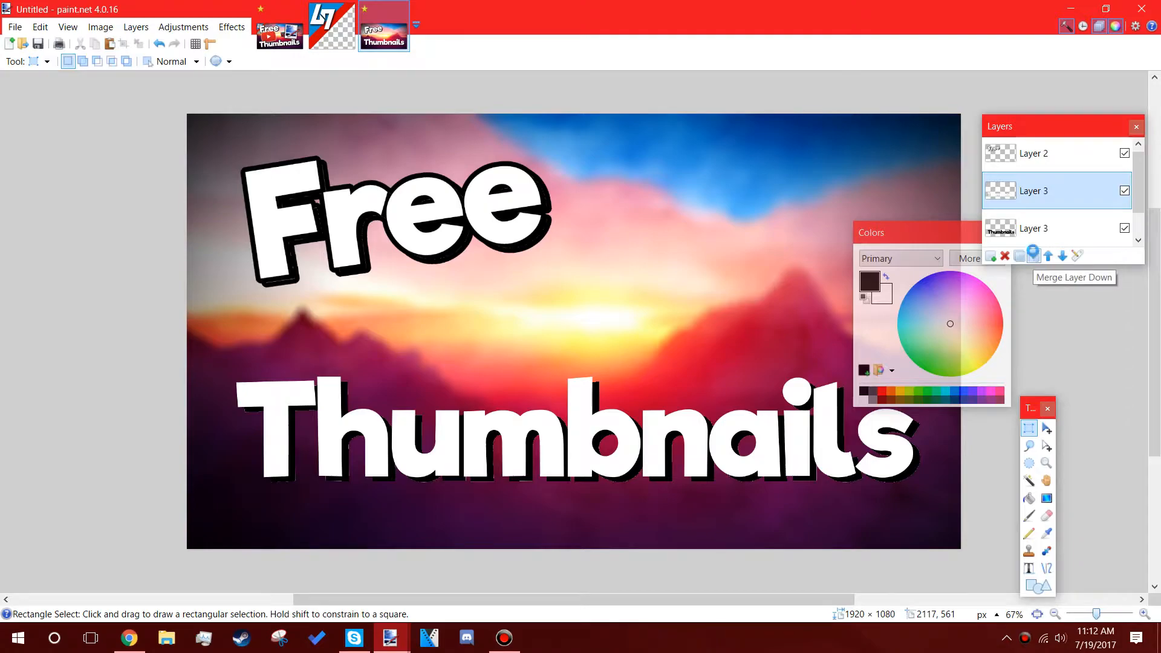
{"action": "left_click", "coordinate": [1034, 255]}
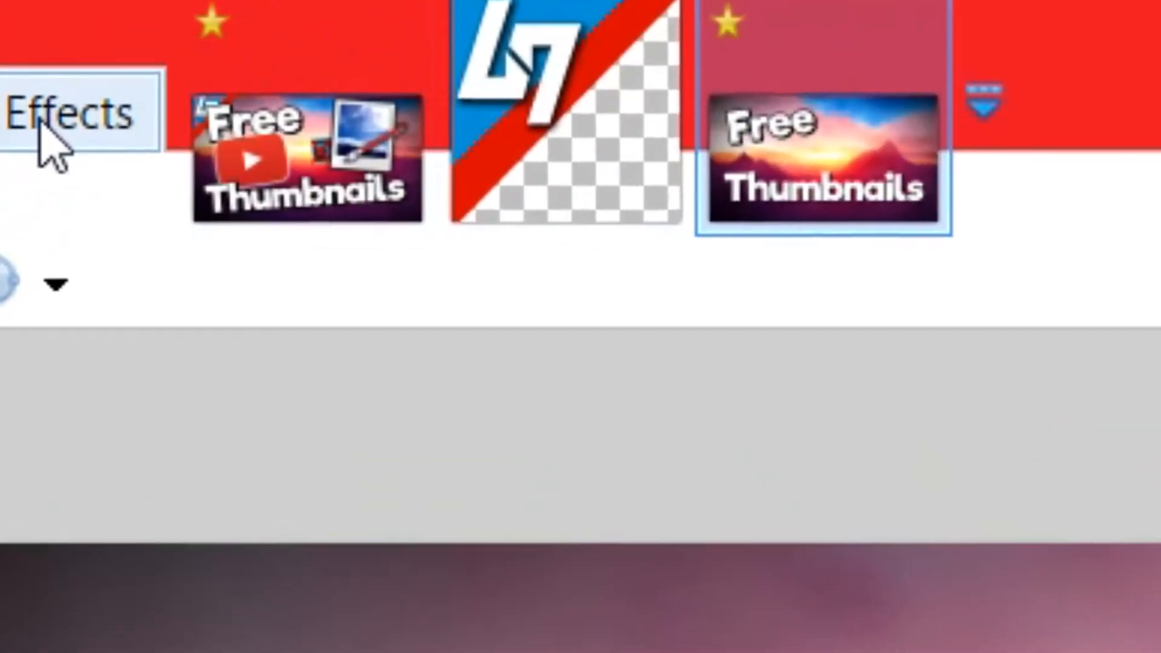
{"action": "left_click", "coordinate": [151, 66]}
{"action": "left_click", "coordinate": [378, 60]}
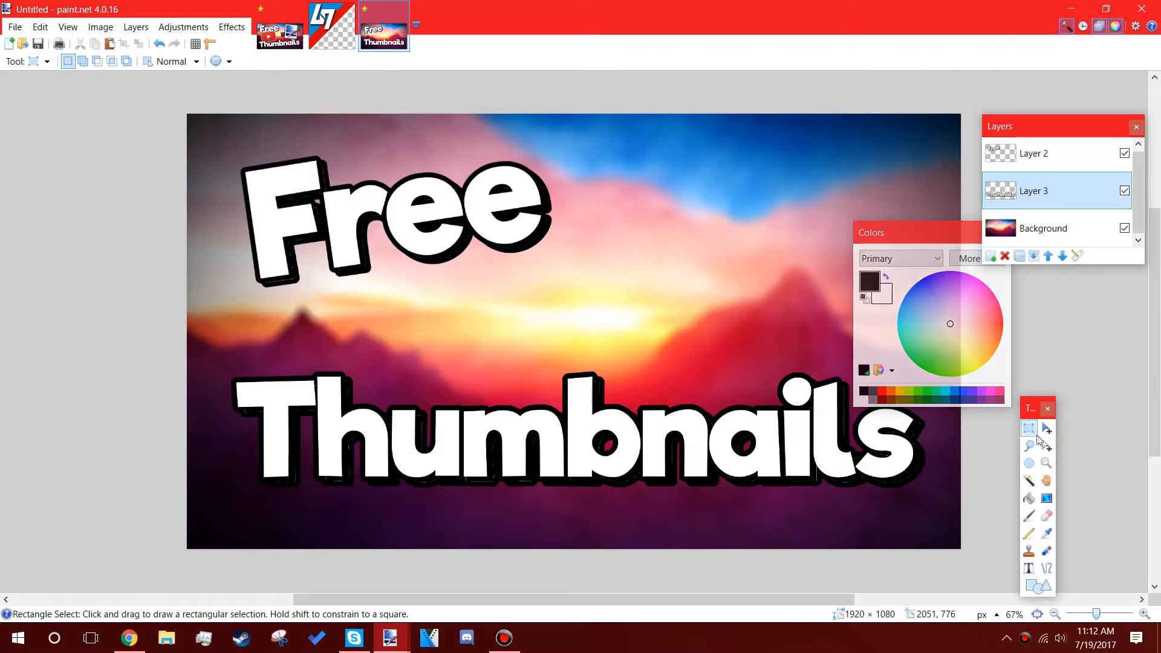
Rotate the "Thumbnails" text about 4.7° counterclockwise near the bottom of the canvas and add an empty layer above it
{"action": "left_click", "coordinate": [1047, 428]}
{"action": "left_click_drag", "start_coordinate": [792, 411], "coordinate": [774, 446]}
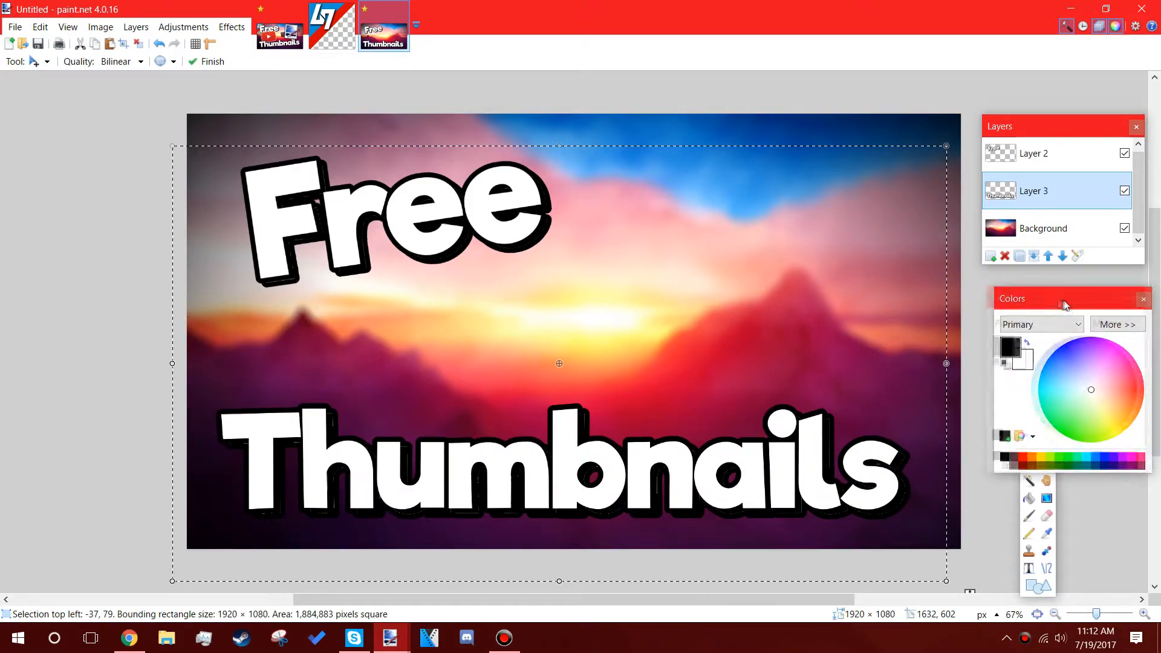
{"action": "left_click_drag", "start_coordinate": [966, 116], "coordinate": [913, 107]}
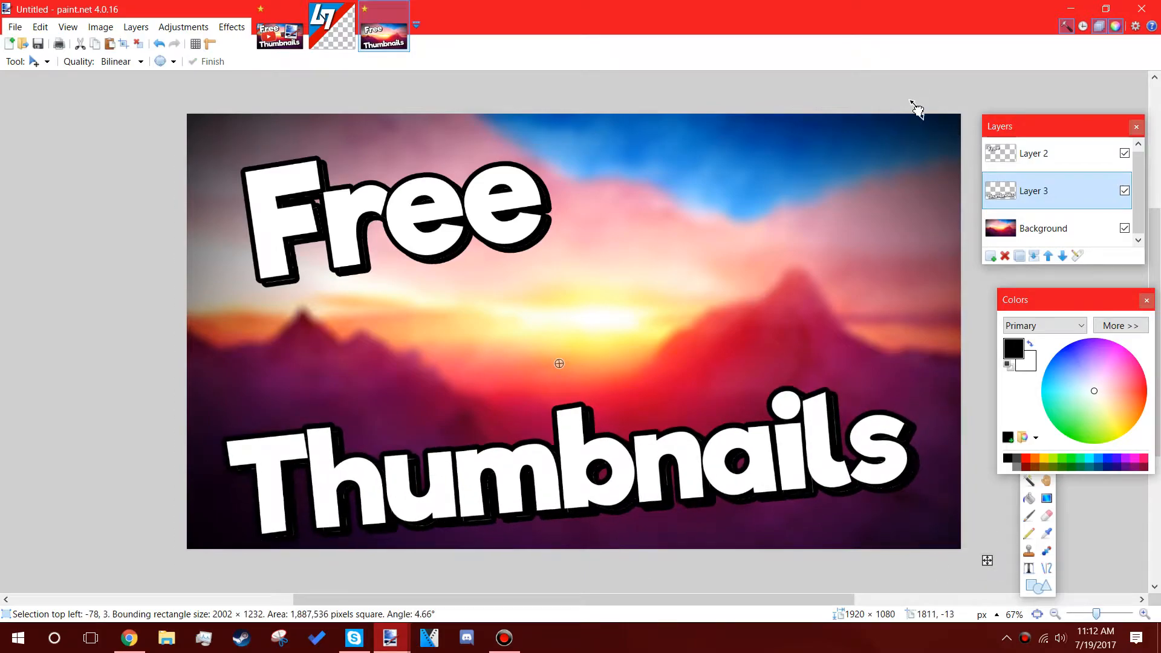
{"action": "mouse_move", "coordinate": [786, 428]}
{"action": "left_mouse_down"}
{"action": "mouse_move", "coordinate": [792, 416]}
{"action": "mouse_move", "coordinate": [768, 423]}
{"action": "left_mouse_up"}
{"action": "left_click_drag", "start_coordinate": [1099, 306], "coordinate": [1050, 402]}
{"action": "left_click", "coordinate": [1029, 428]}
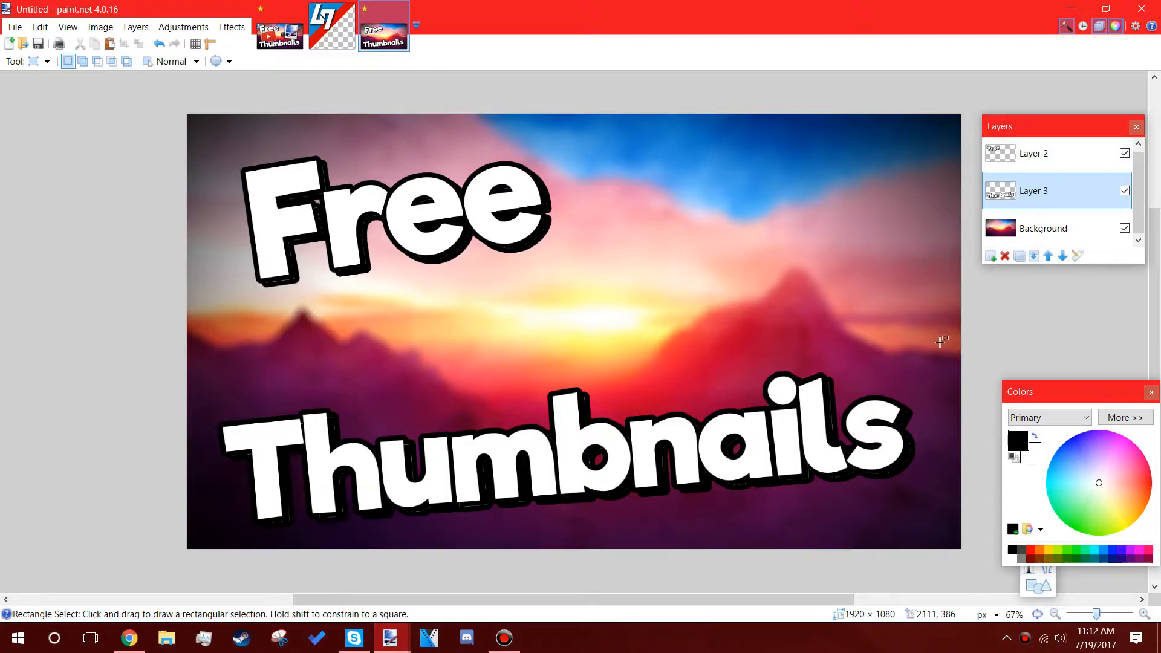
{"action": "left_click", "coordinate": [990, 255]}
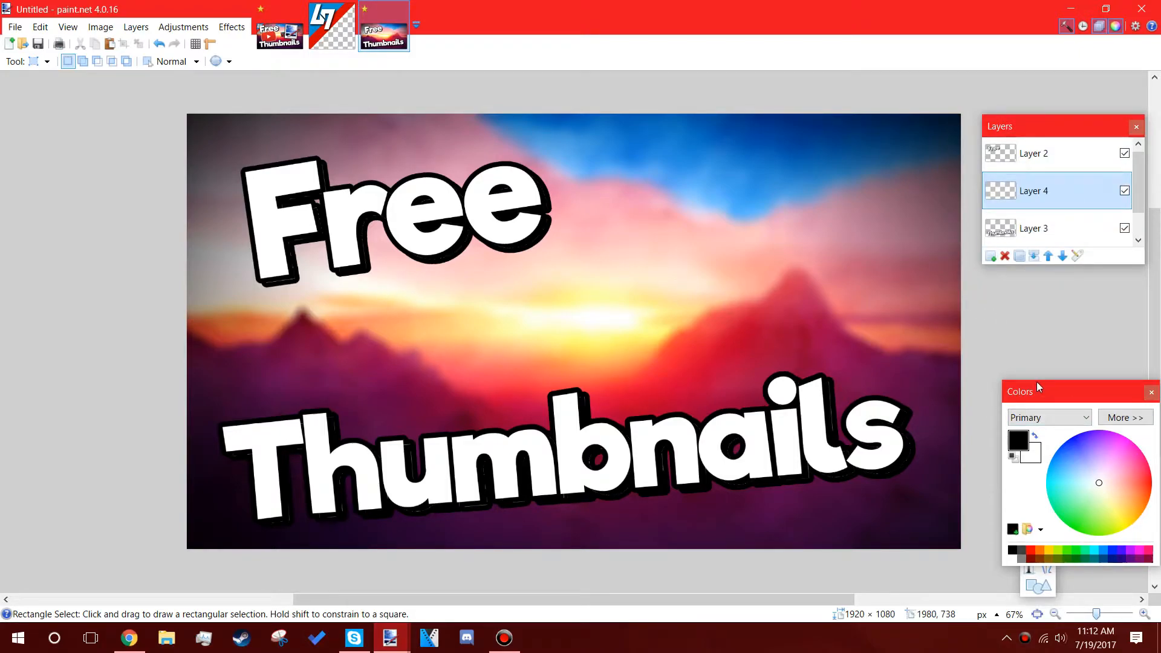
{"action": "left_click_drag", "start_coordinate": [1040, 392], "coordinate": [833, 261]}
{"action": "left_click", "coordinate": [1028, 568]}
{"action": "left_click", "coordinate": [436, 326]}
{"action": "type", "text": "pictures"}
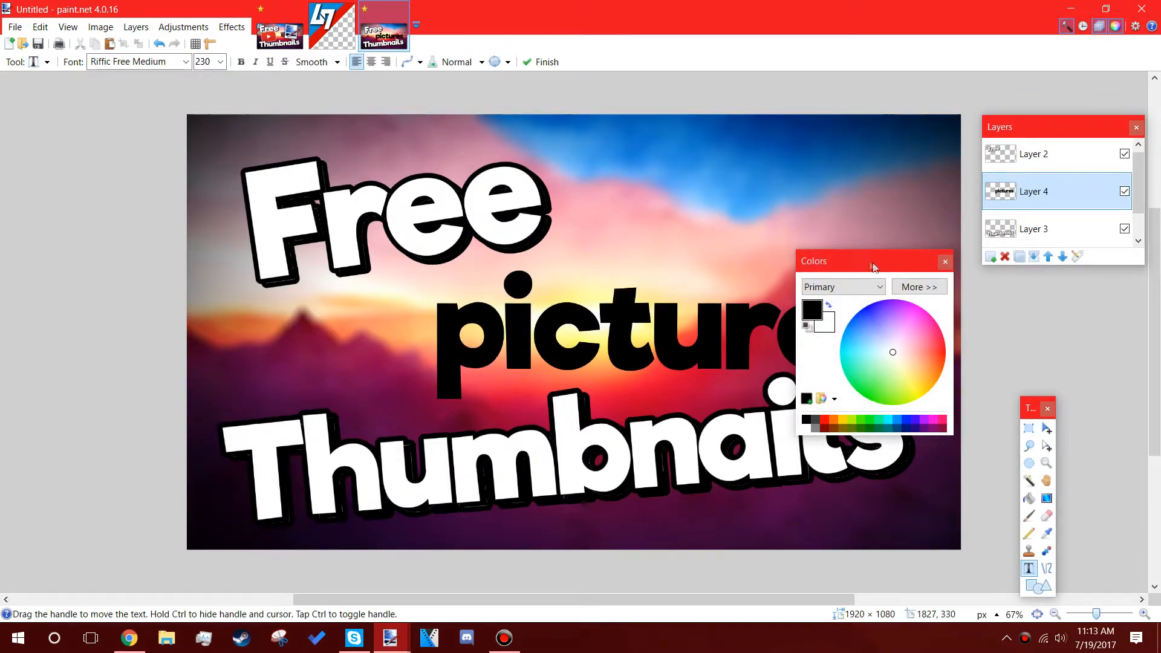
{"action": "left_click_drag", "start_coordinate": [863, 267], "coordinate": [1023, 422]}
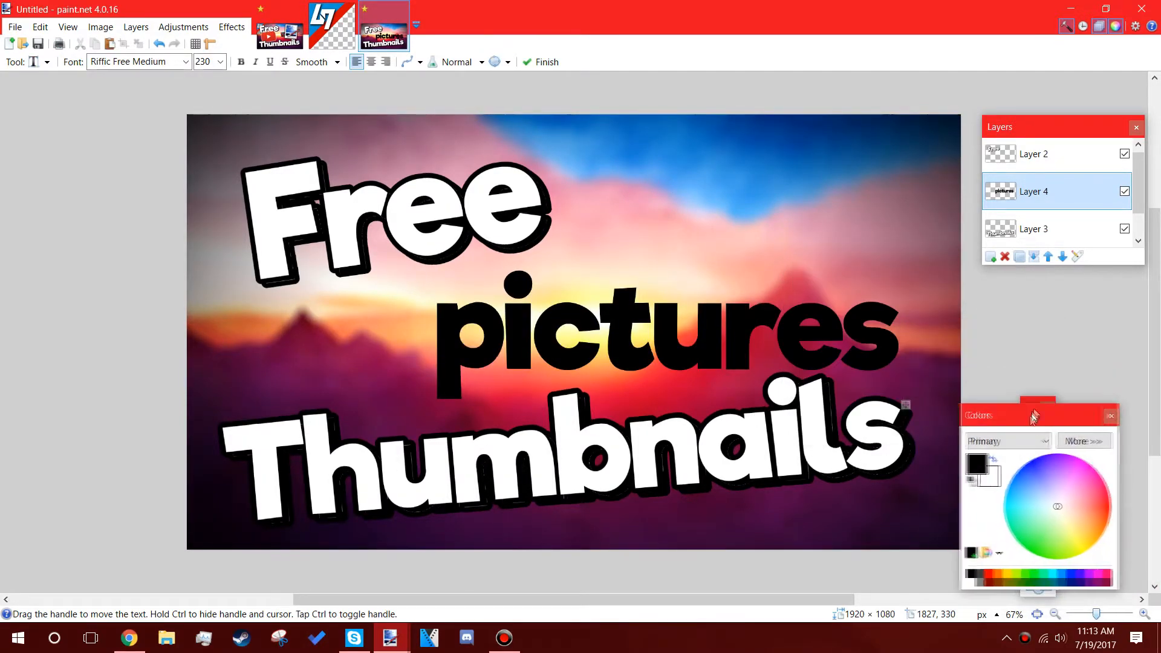
{"action": "key", "text": "BackSpace"}
{"action": "key", "text": "BackSpace"}
{"action": "key", "text": "BackSpace"}
{"action": "key", "text": "BackSpace"}
{"action": "key", "text": "BackSpace"}
{"action": "key", "text": "BackSpace"}
{"action": "key", "text": "BackSpace"}
{"action": "key", "text": "BackSpace"}
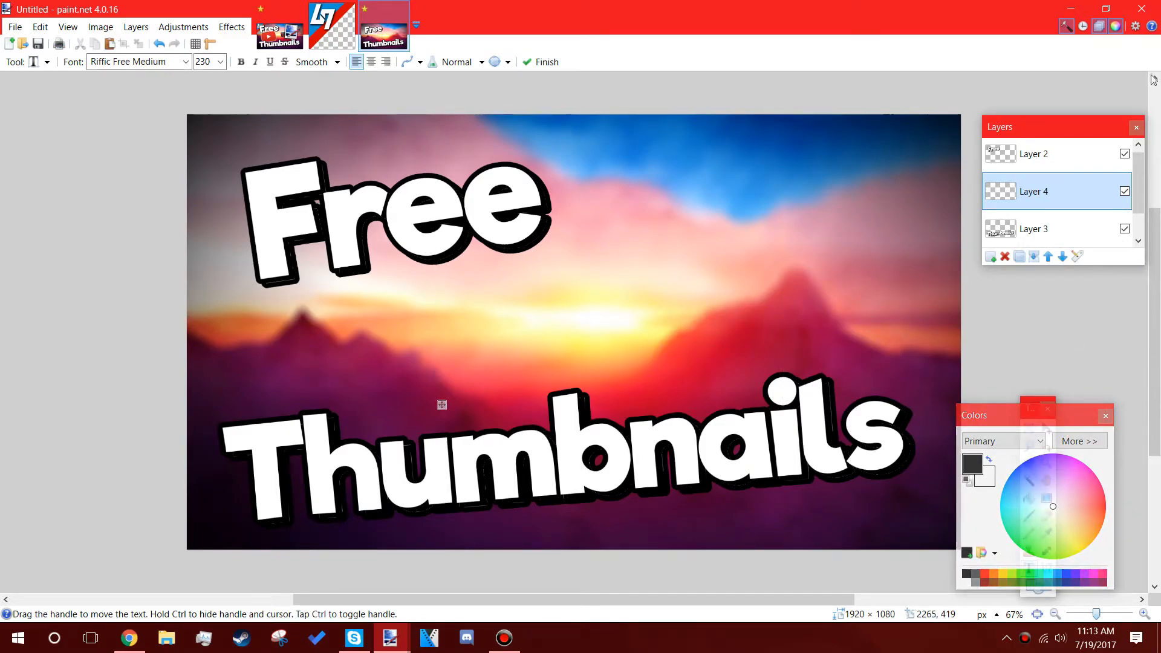
{"action": "left_click_drag", "start_coordinate": [1028, 415], "coordinate": [865, 415]}
{"action": "left_click", "coordinate": [1028, 429]}
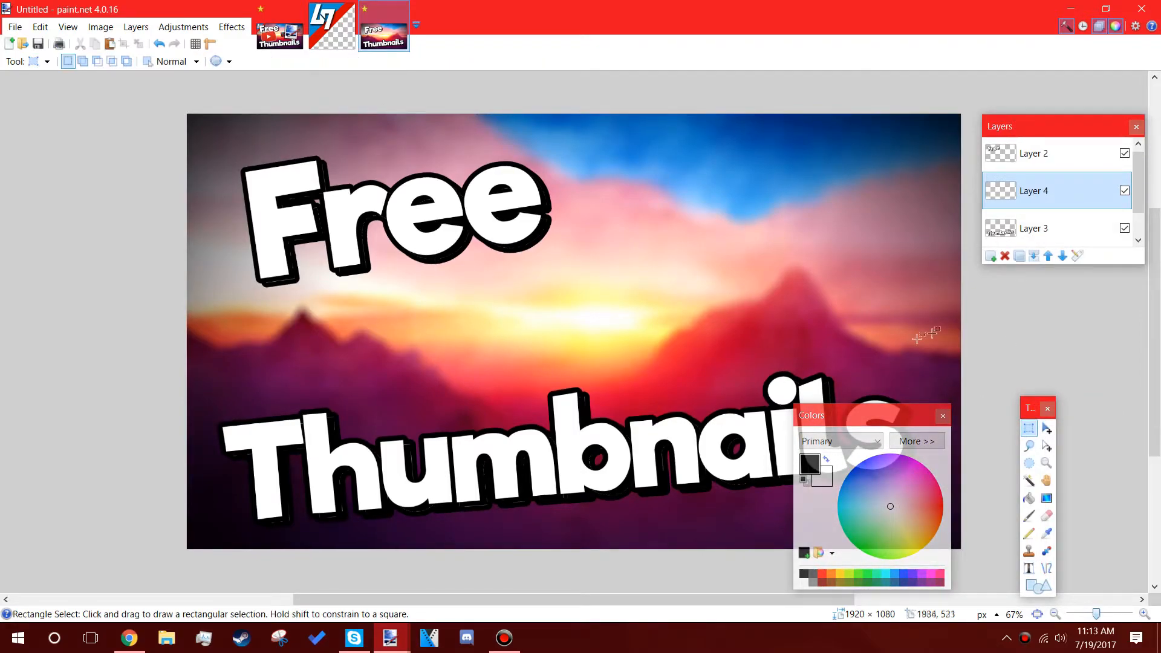
Switch to Chrome, copy the YouTube play-button logo from the image search results, and return to paint.net
{"action": "left_click", "coordinate": [129, 638]}
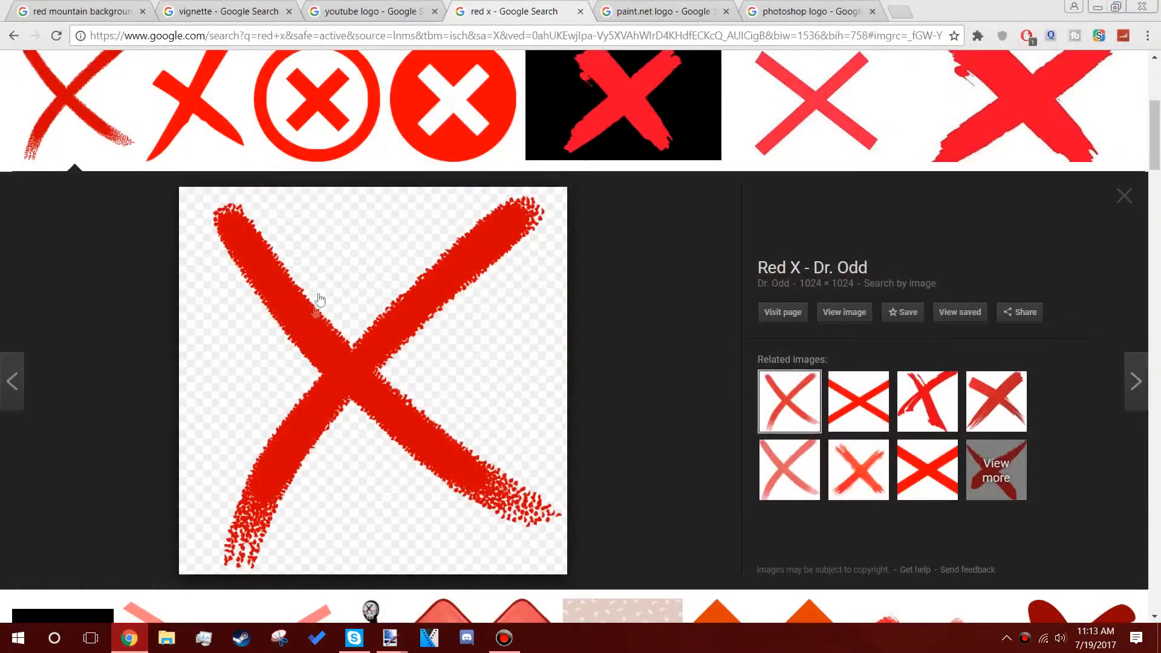
{"action": "left_click", "coordinate": [371, 11]}
{"action": "right_click", "coordinate": [425, 393]}
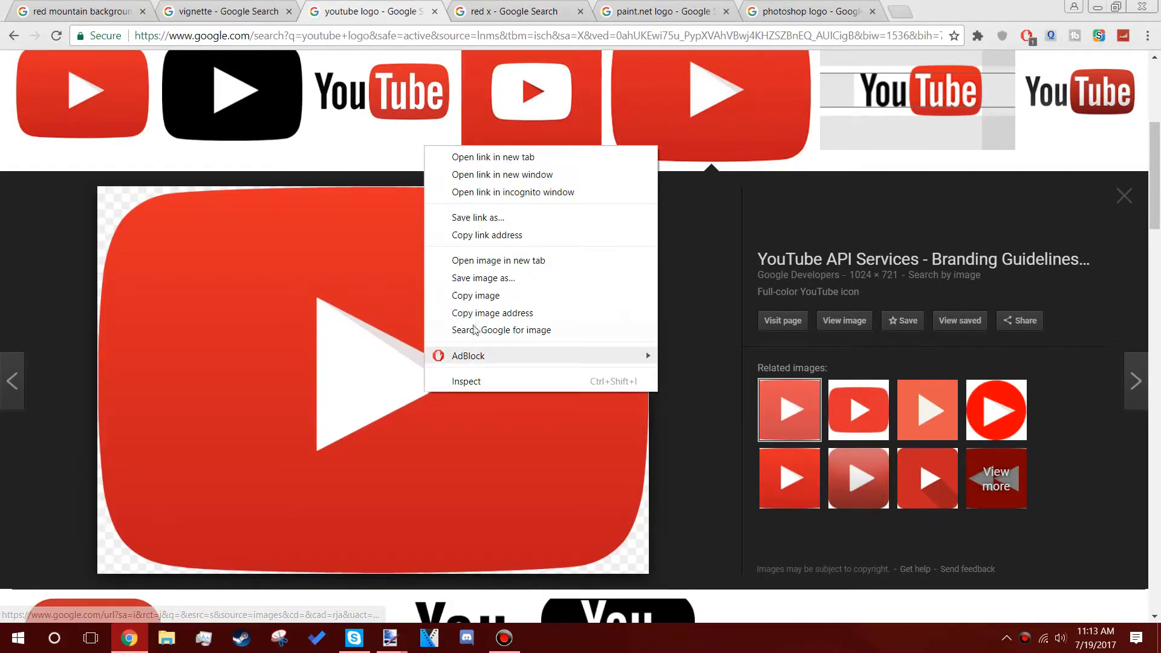
{"action": "left_click", "coordinate": [453, 302]}
{"action": "mouse_move", "coordinate": [391, 642]}
{"action": "left_click", "coordinate": [496, 578]}
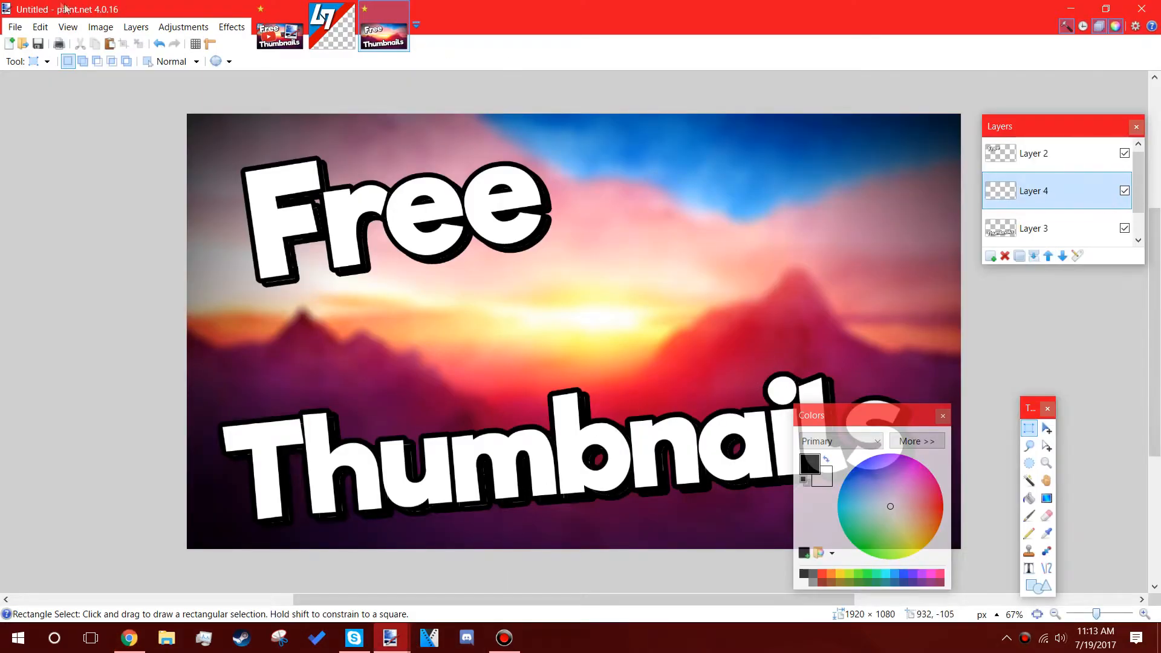
Paste the YouTube logo onto the empty layer and shrink it to about 624 × 440 px
{"action": "left_click", "coordinate": [110, 43]}
{"action": "left_click_drag", "start_coordinate": [420, 309], "coordinate": [558, 362]}
{"action": "left_click_drag", "start_coordinate": [737, 168], "coordinate": [585, 280]}
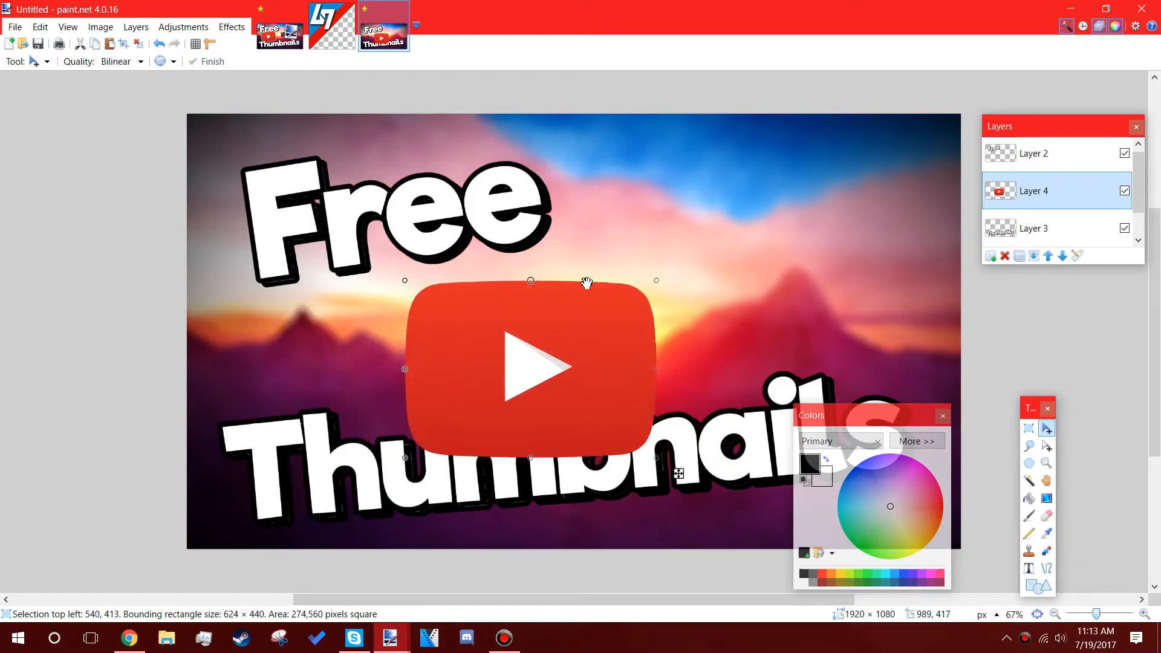
Tilt the YouTube logo about 6.5° counterclockwise, enlarge it slightly, and place it below "Free" on the left half of the canvas
{"action": "mouse_move", "coordinate": [661, 252]}
{"action": "left_mouse_down"}
{"action": "mouse_move", "coordinate": [639, 237]}
{"action": "mouse_move", "coordinate": [647, 246]}
{"action": "left_mouse_up"}
{"action": "left_click_drag", "start_coordinate": [626, 337], "coordinate": [480, 336]}
{"action": "left_click_drag", "start_coordinate": [525, 258], "coordinate": [544, 246]}
{"action": "mouse_move", "coordinate": [484, 314]}
{"action": "left_mouse_down"}
{"action": "mouse_move", "coordinate": [500, 298]}
{"action": "mouse_move", "coordinate": [489, 306]}
{"action": "left_mouse_up"}
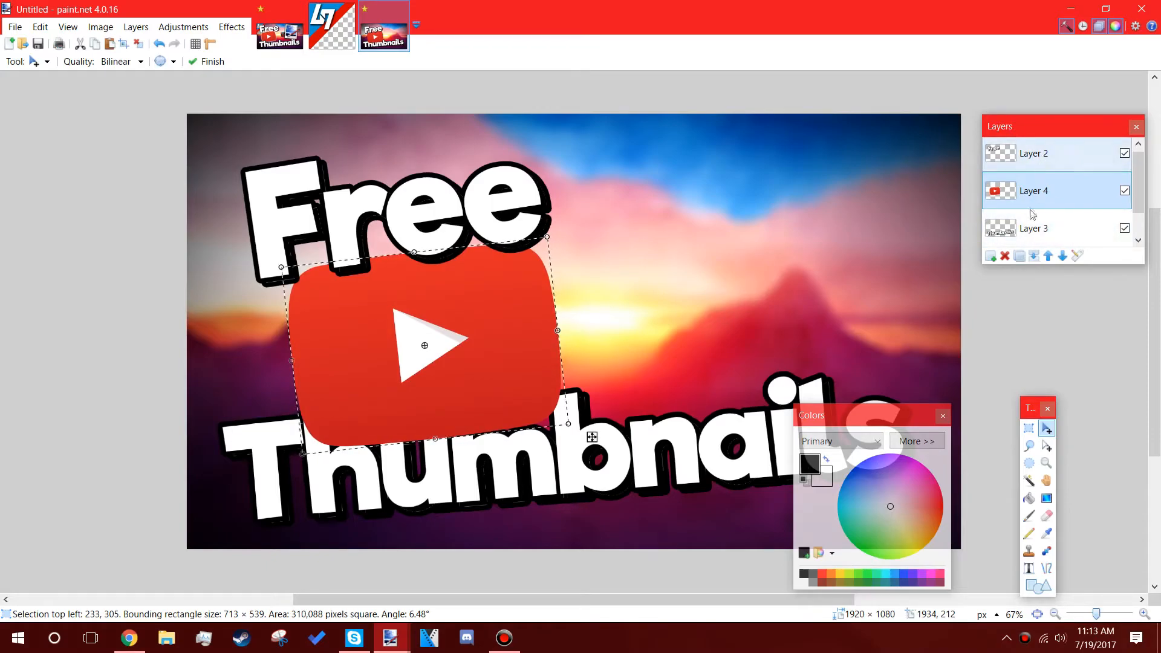
Reorder the layers so the "Thumbnails" text is topmost and the YouTube logo sits just above "Free", and clear the selection
{"action": "left_click_drag", "start_coordinate": [1030, 223], "coordinate": [1024, 153]}
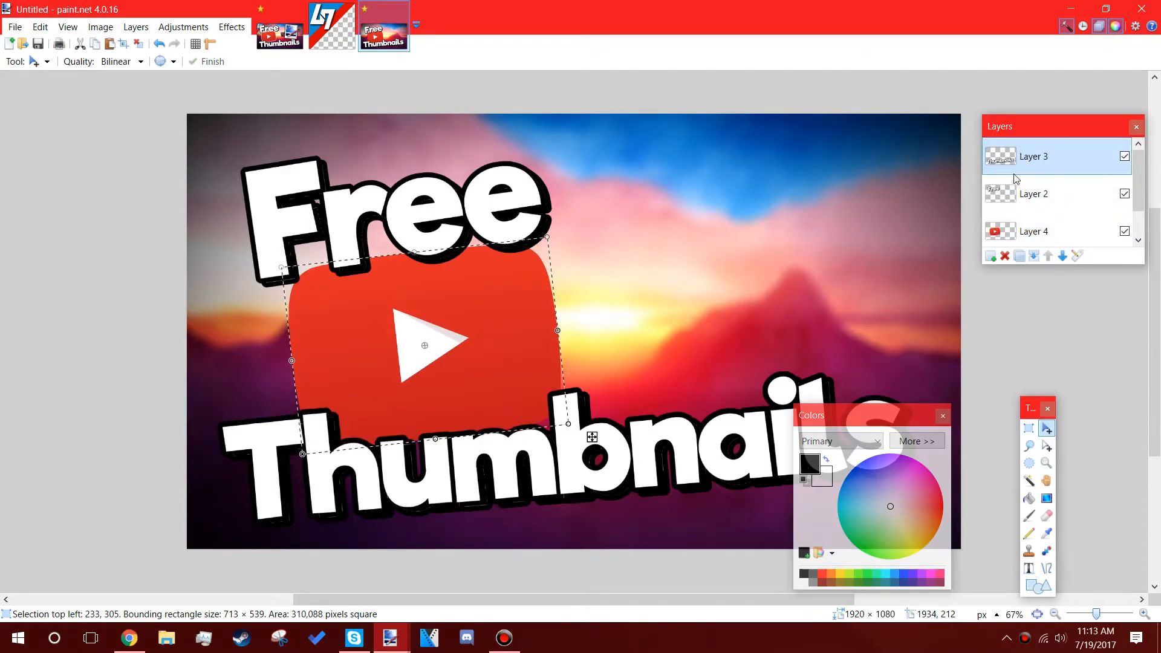
{"action": "left_click_drag", "start_coordinate": [1032, 229], "coordinate": [1032, 199]}
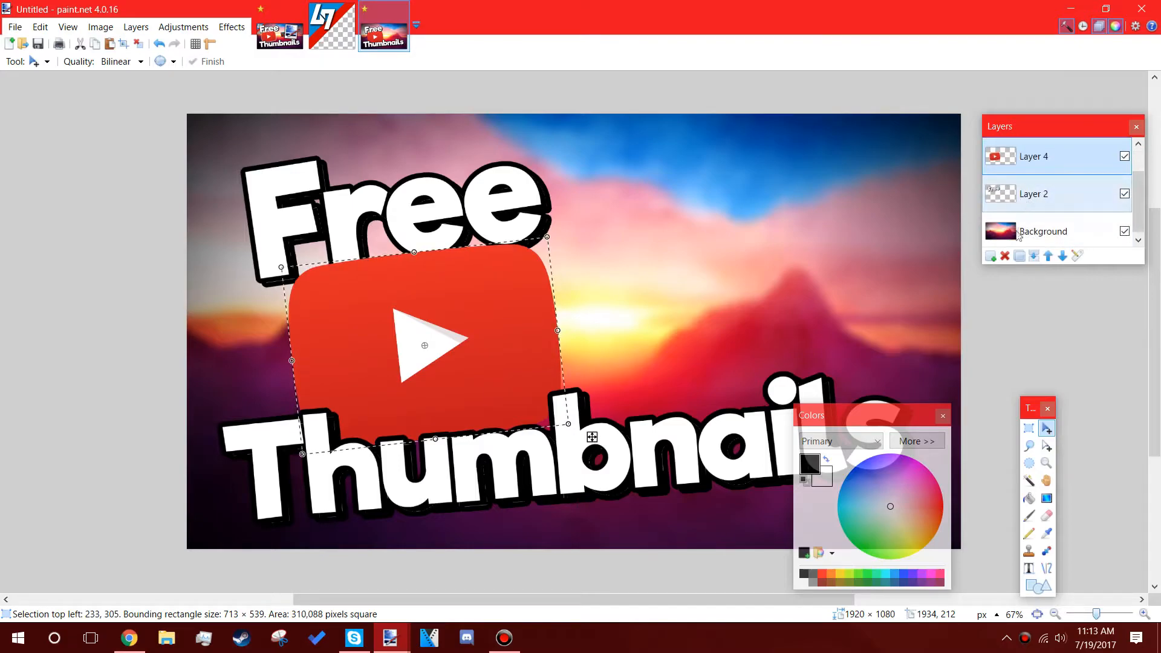
{"action": "left_click", "coordinate": [1030, 429]}
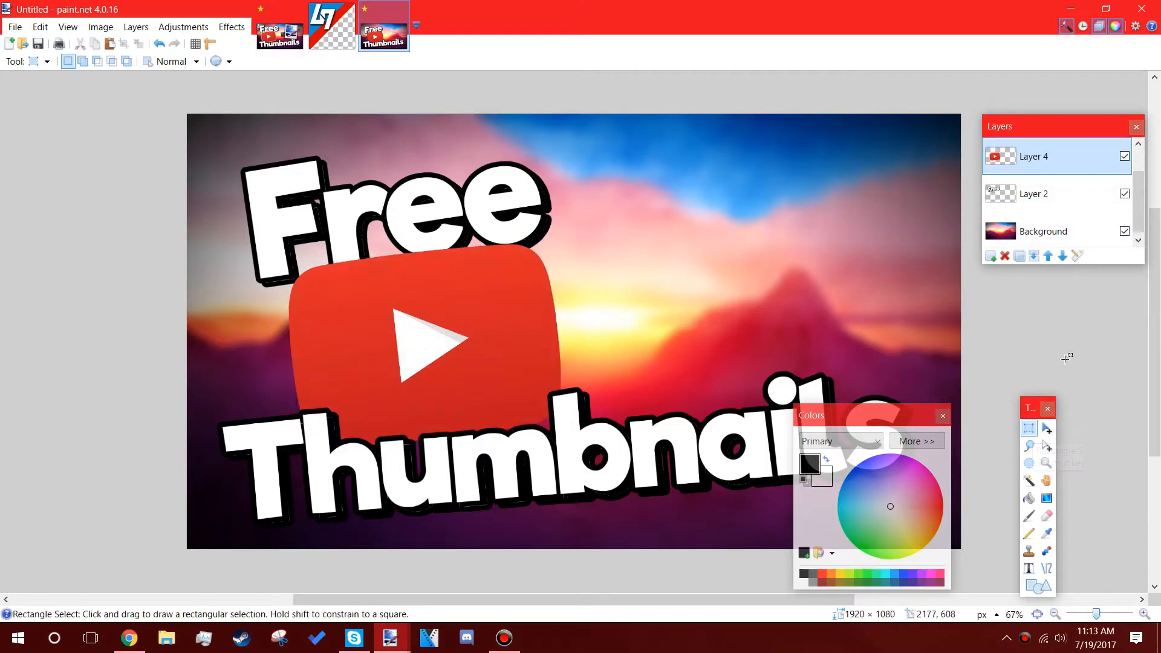
Apply a white Drop Shadow to the YouTube logo with widening radius 13, blur radius 18 and shadow opacity 255
{"action": "left_click", "coordinate": [231, 27]}
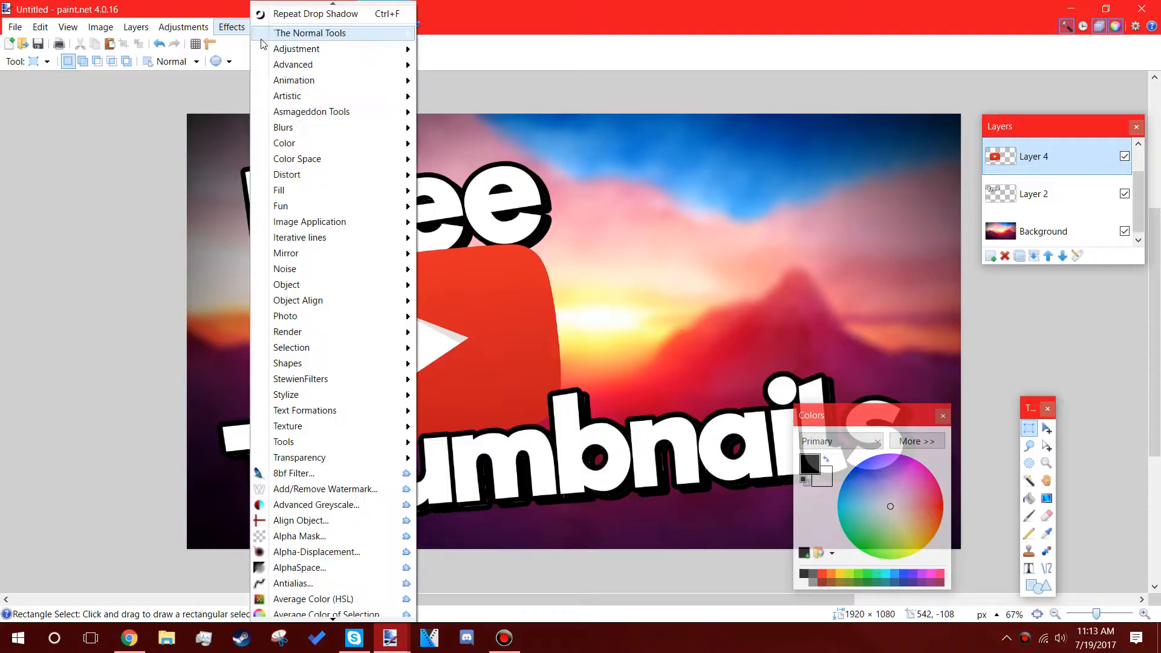
{"action": "mouse_move", "coordinate": [289, 284]}
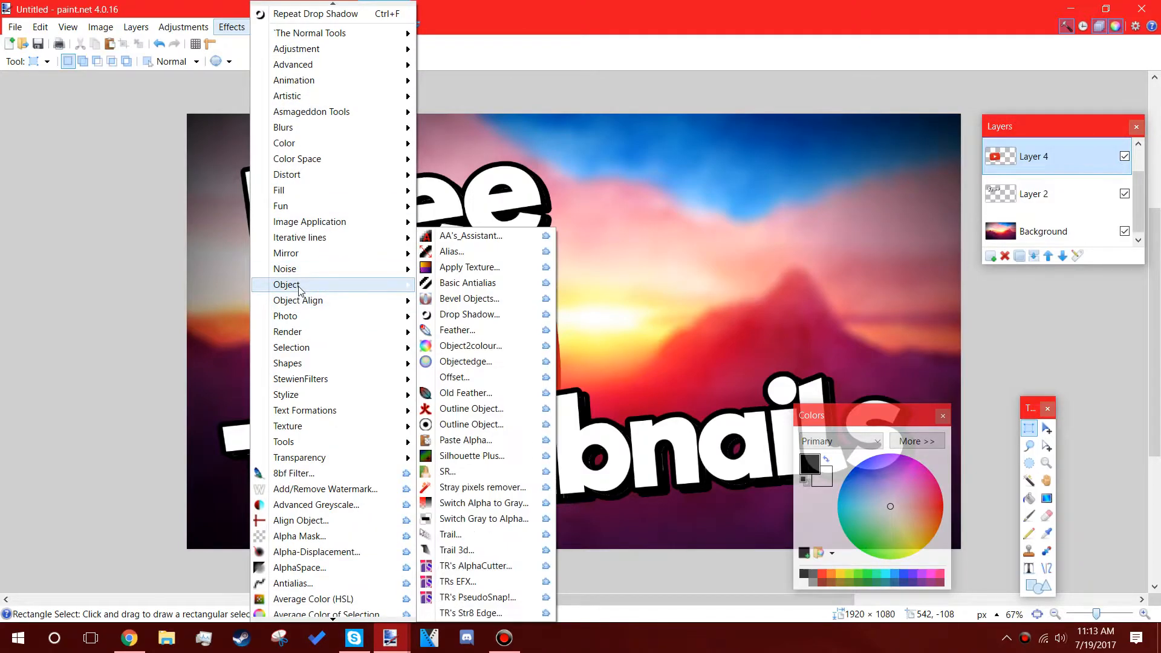
{"action": "left_click", "coordinate": [455, 316]}
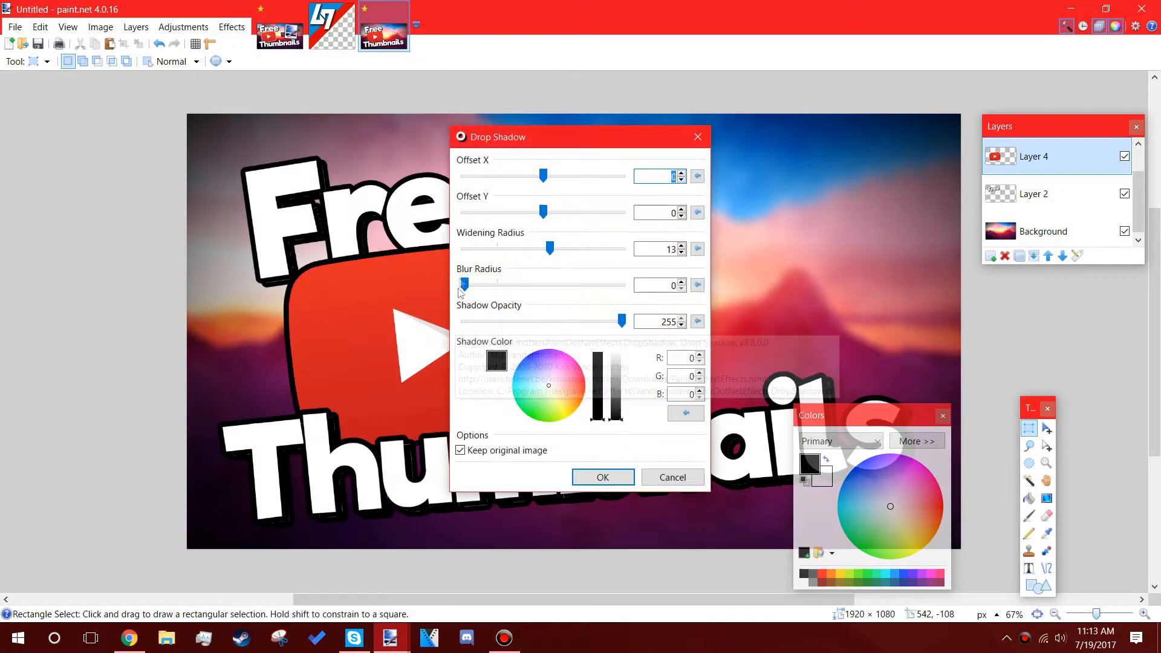
{"action": "left_click_drag", "start_coordinate": [617, 144], "coordinate": [777, 143]}
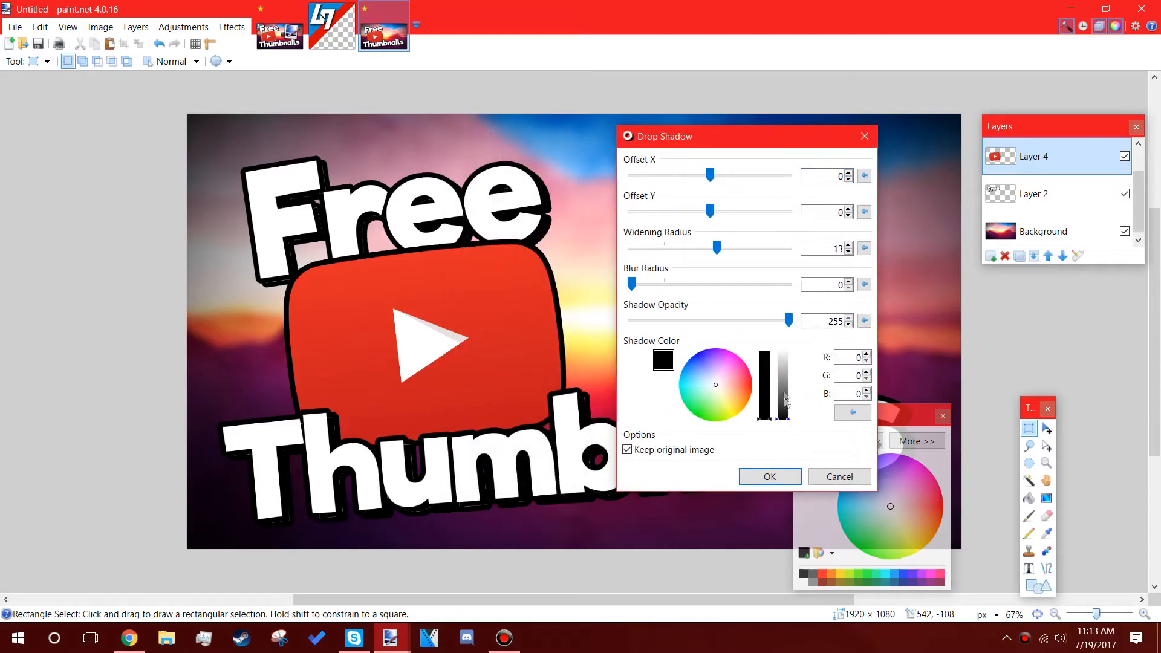
{"action": "left_click_drag", "start_coordinate": [784, 400], "coordinate": [785, 351]}
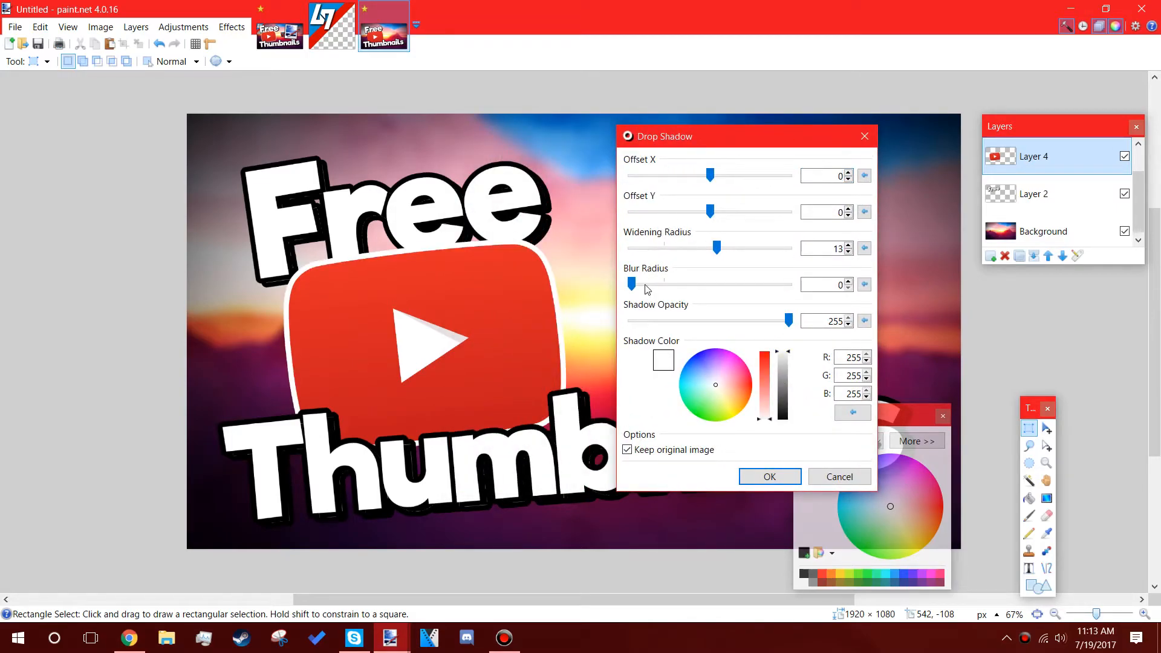
{"action": "left_click_drag", "start_coordinate": [633, 285], "coordinate": [751, 280]}
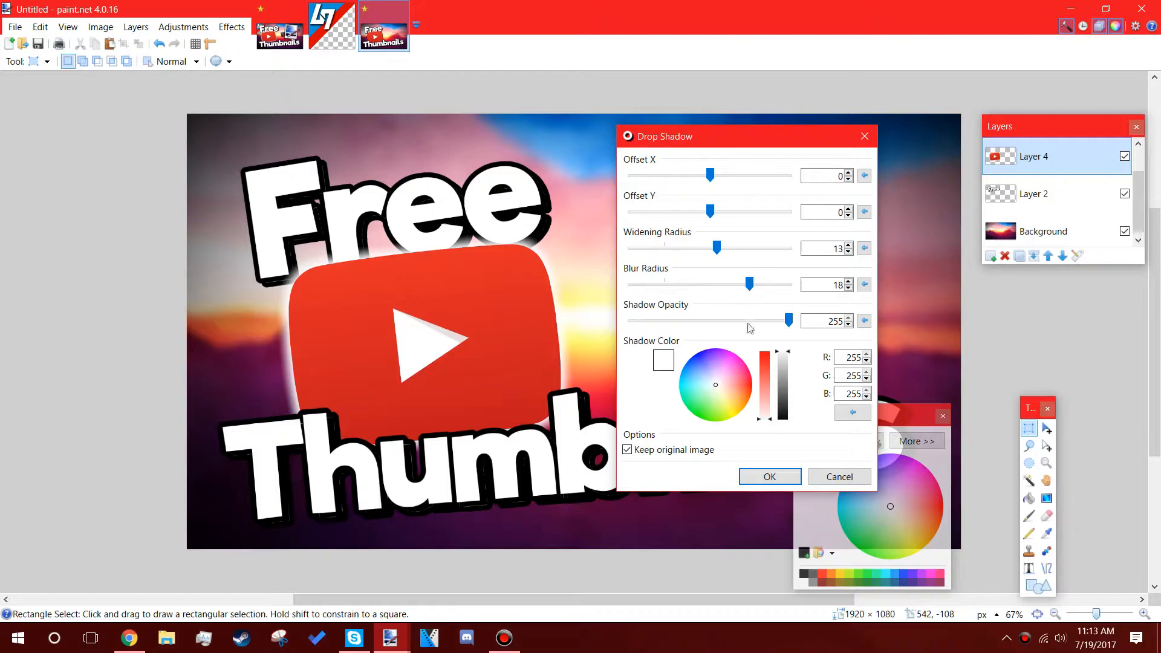
{"action": "left_click", "coordinate": [772, 477]}
{"action": "scroll", "coordinate": [728, 295], "scroll_direction": "up", "scroll_amount": 2}
{"action": "scroll", "coordinate": [728, 295], "scroll_direction": "down", "scroll_amount": 2}
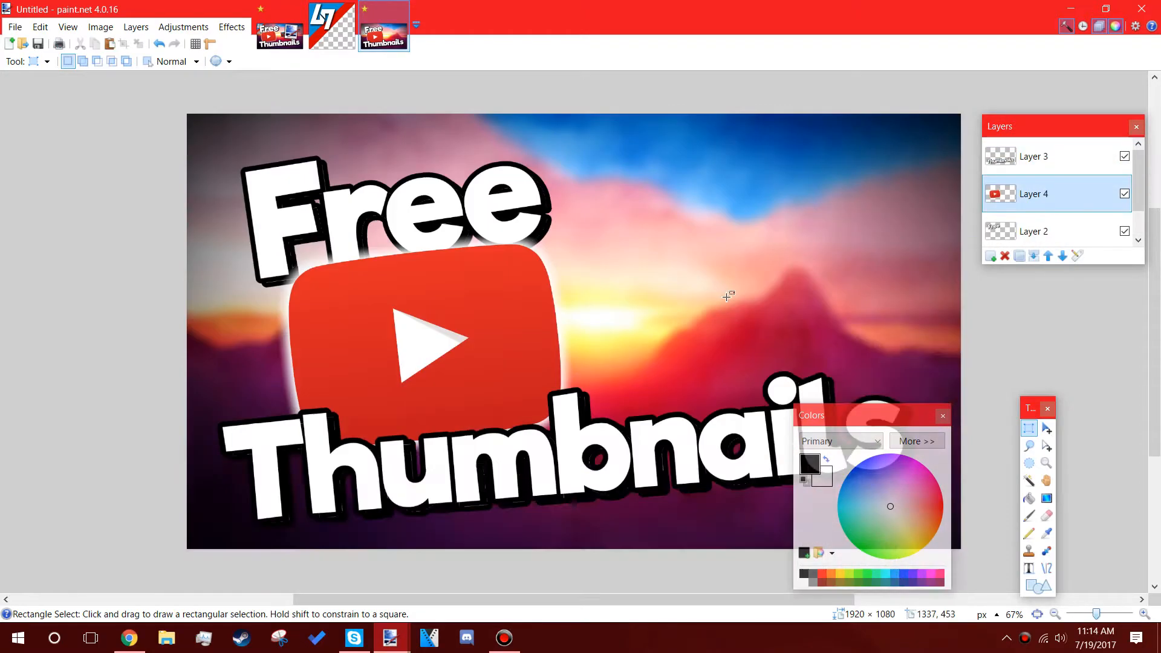
{"action": "scroll", "coordinate": [729, 294], "scroll_direction": "up", "scroll_amount": 4}
{"action": "scroll", "coordinate": [728, 293], "scroll_direction": "down", "scroll_amount": 7}
{"action": "scroll", "coordinate": [726, 291], "scroll_direction": "up", "scroll_amount": 1}
{"action": "scroll", "coordinate": [728, 292], "scroll_direction": "up", "scroll_amount": 4}
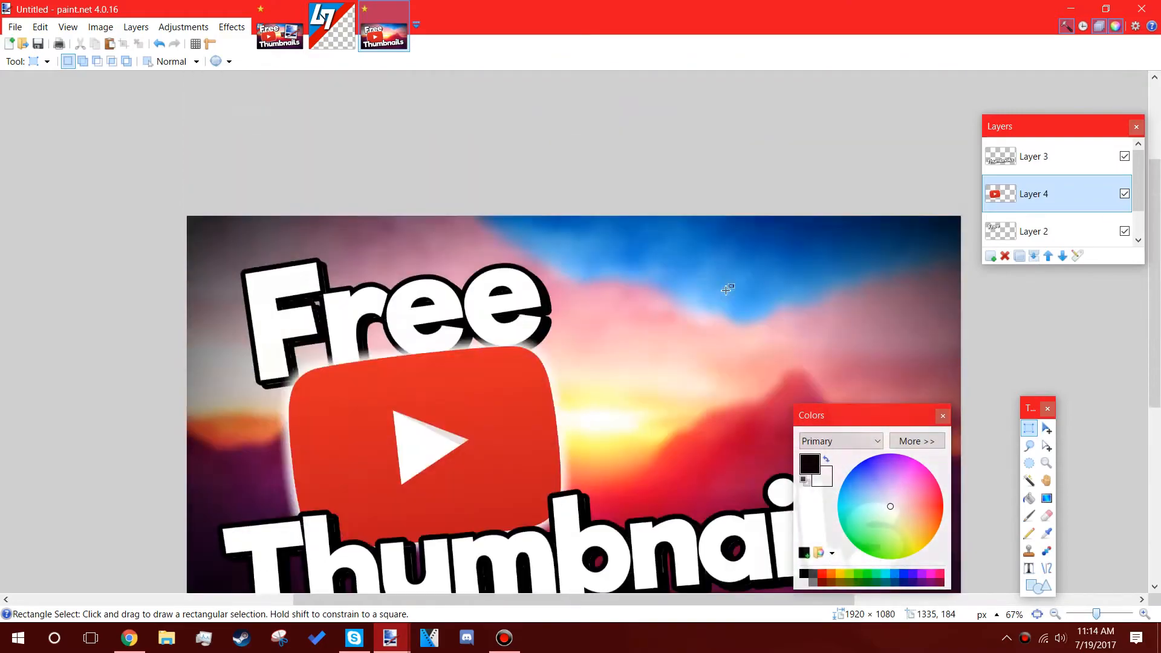
{"action": "scroll", "coordinate": [732, 296], "scroll_direction": "down", "scroll_amount": 2}
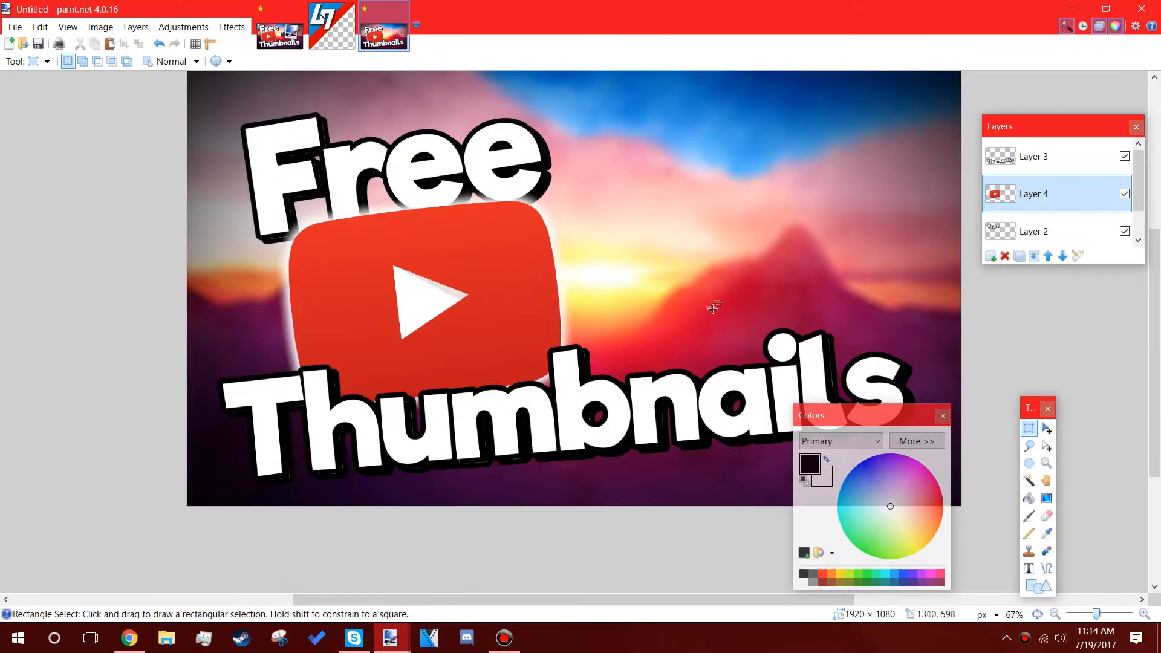
{"action": "scroll", "coordinate": [1031, 307], "scroll_direction": "up", "scroll_amount": 6}
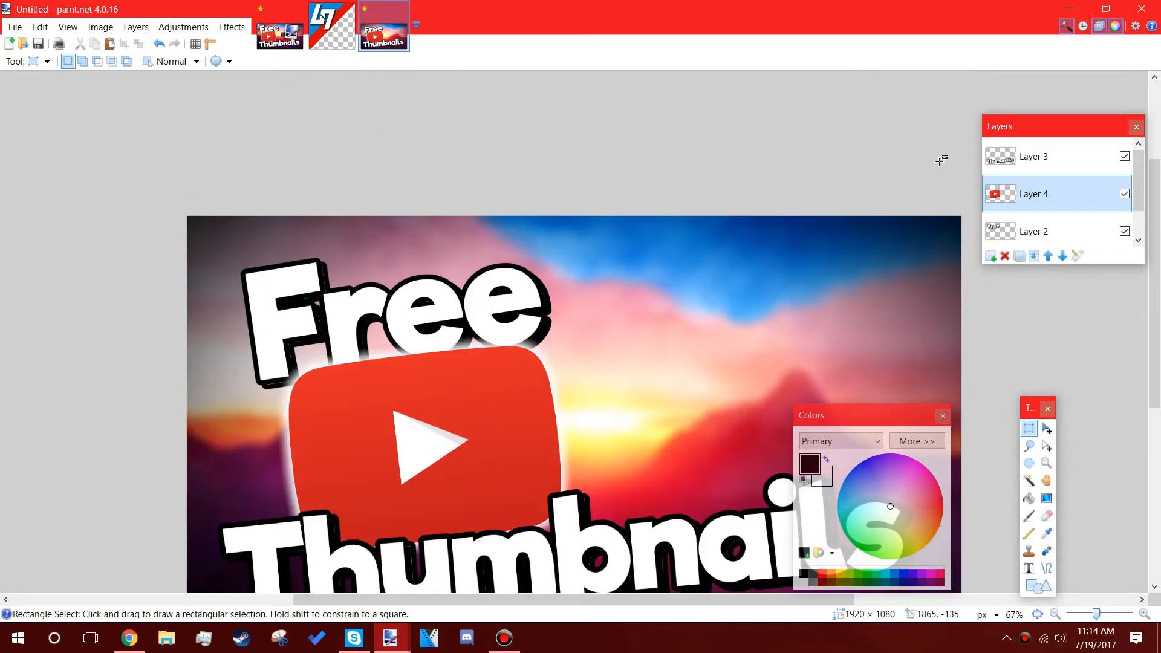
{"action": "scroll", "coordinate": [1094, 218], "scroll_direction": "down", "scroll_amount": 1}
Add an empty layer above the "Thumbnails" text layer
{"action": "scroll", "coordinate": [1044, 332], "scroll_direction": "down", "scroll_amount": 4}
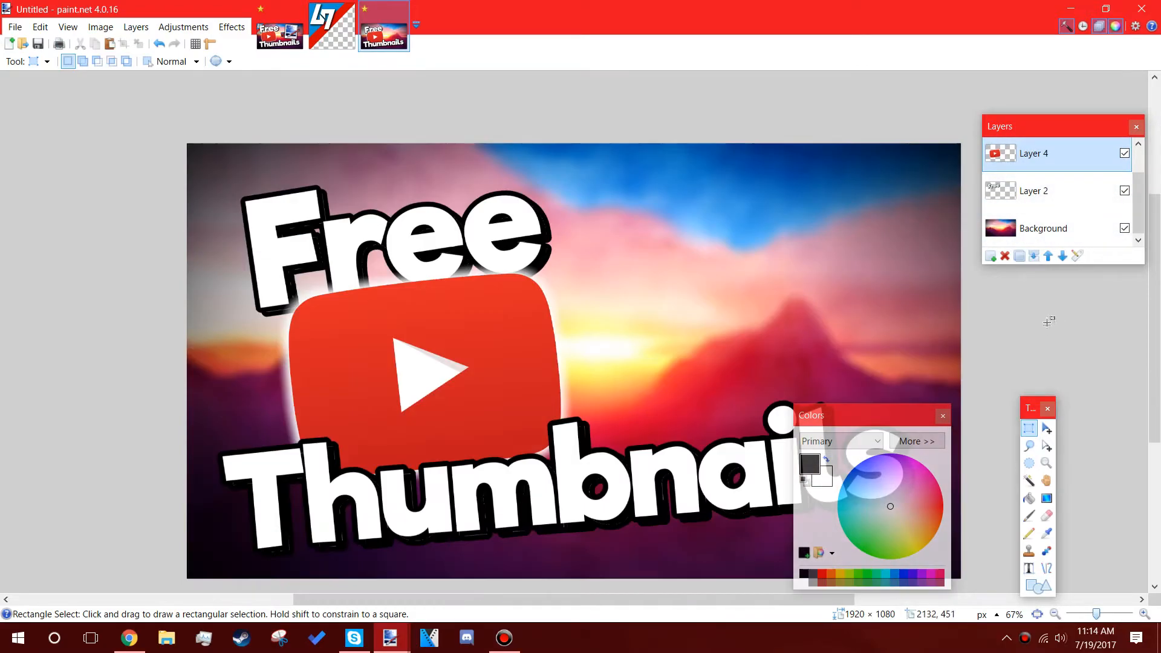
{"action": "scroll", "coordinate": [1054, 192], "scroll_direction": "up", "scroll_amount": 1}
{"action": "left_click", "coordinate": [1053, 192]}
{"action": "left_click", "coordinate": [994, 260]}
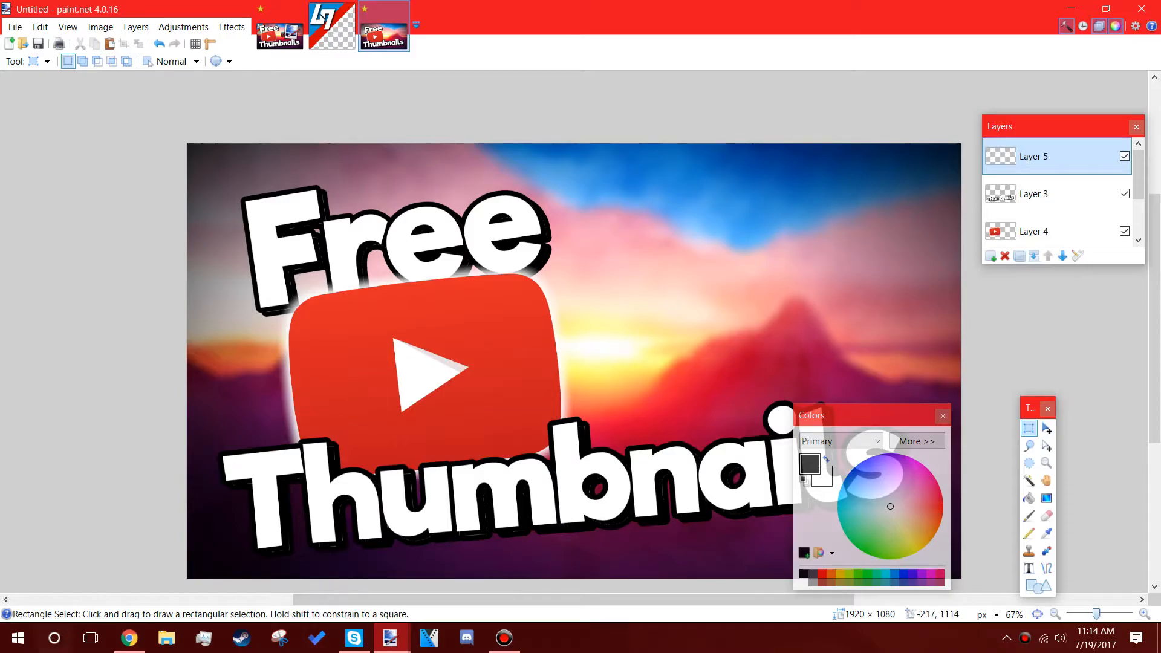
Switch to Chrome, copy the paint.net logo from its image search results, and return to the thumbnail in paint.net
{"action": "left_click", "coordinate": [128, 638]}
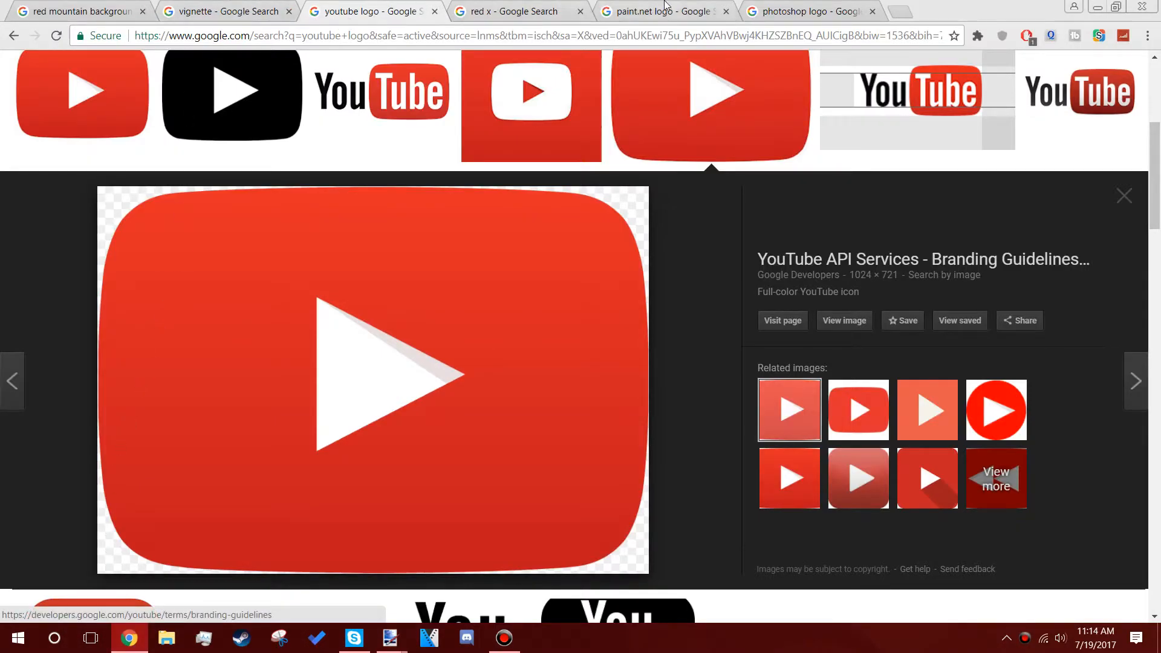
{"action": "left_click", "coordinate": [665, 7]}
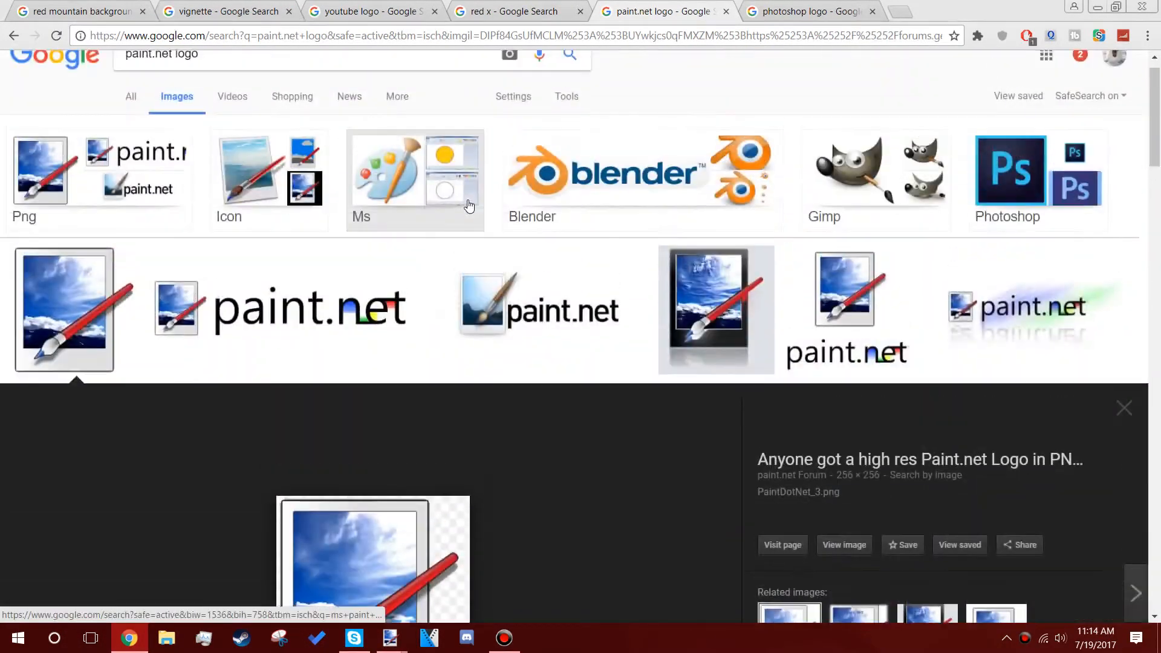
{"action": "scroll", "coordinate": [468, 205], "scroll_direction": "down", "scroll_amount": 4}
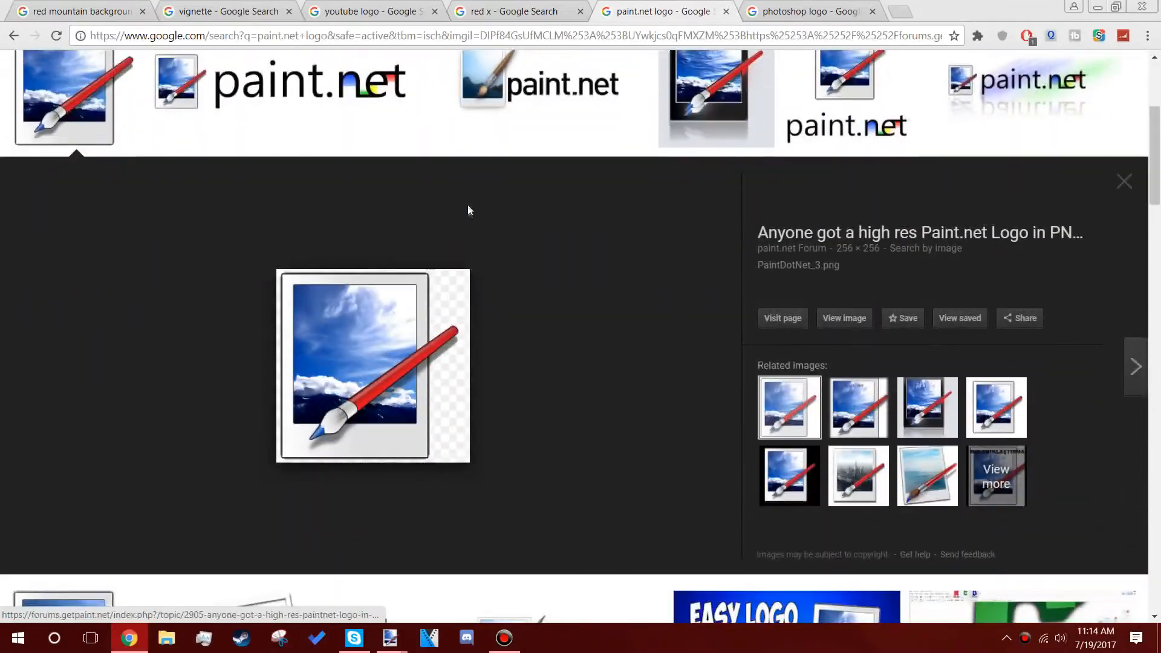
{"action": "right_click", "coordinate": [404, 340]}
{"action": "left_click", "coordinate": [464, 491]}
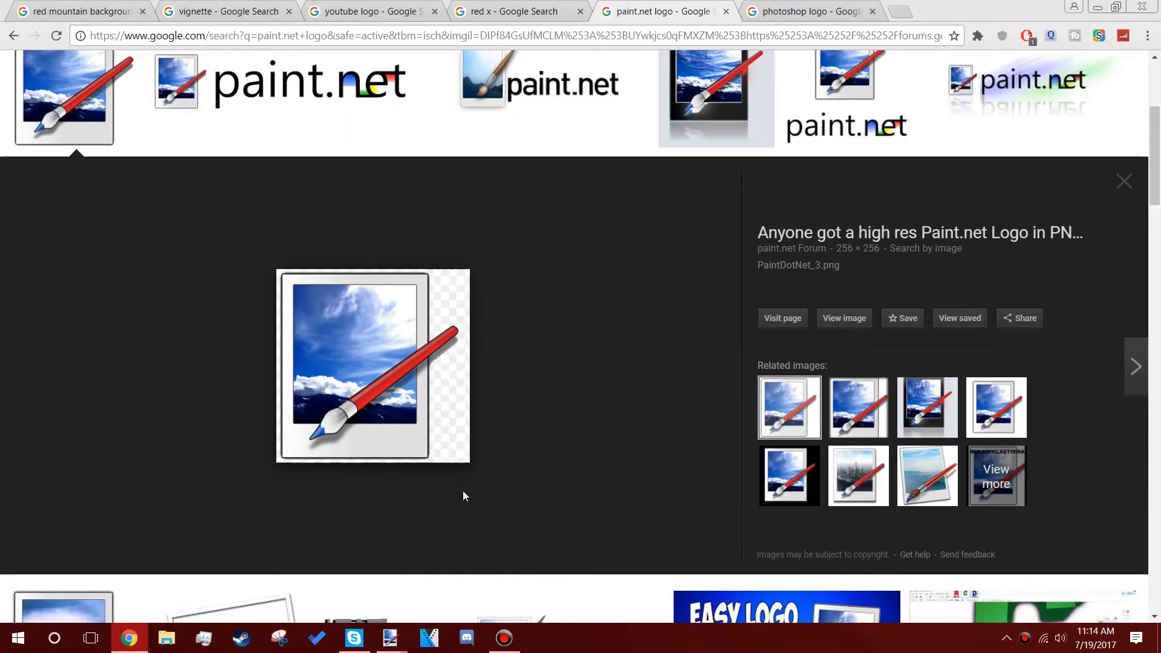
{"action": "mouse_move", "coordinate": [387, 641]}
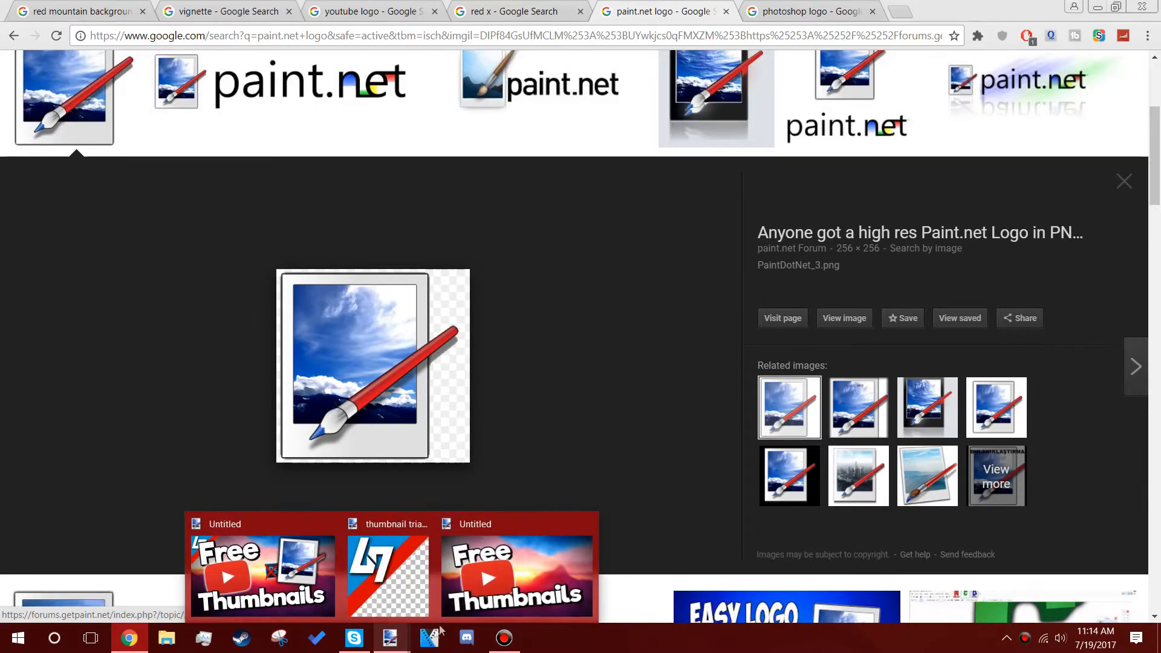
{"action": "left_click", "coordinate": [521, 561]}
Paste the paint.net logo onto the empty layer, enlarge it to a bounding size of about 739 × 739 px, and tilt it about 11° clockwise
{"action": "scroll", "coordinate": [489, 257], "scroll_direction": "down", "scroll_amount": 2}
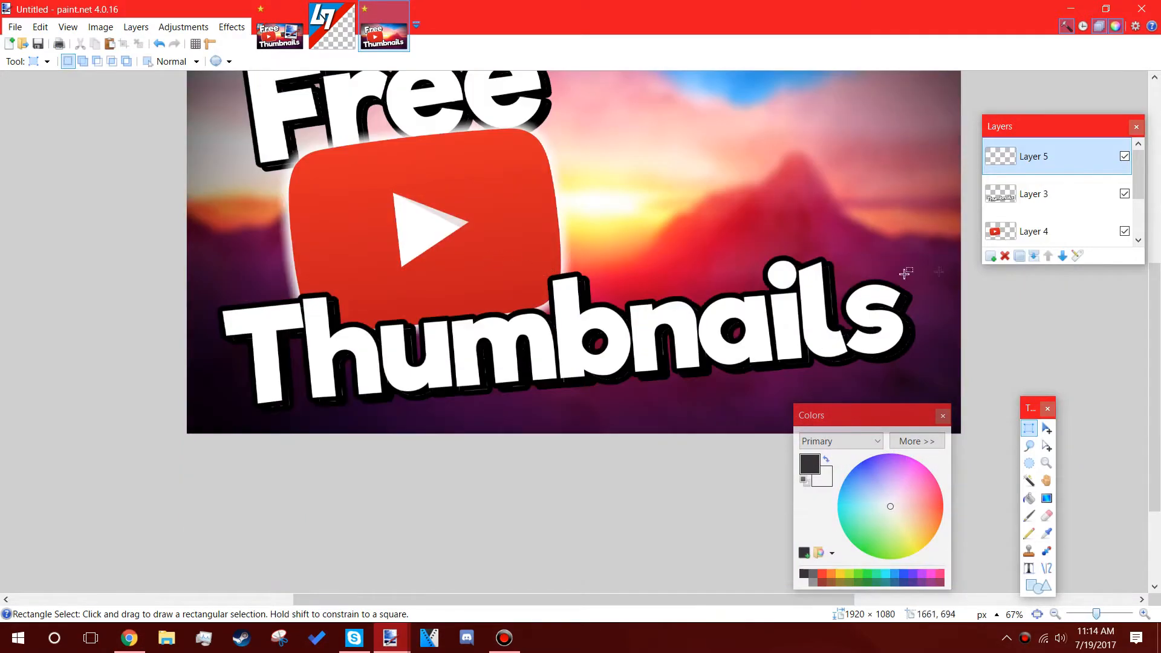
{"action": "scroll", "coordinate": [877, 256], "scroll_direction": "up", "scroll_amount": 2}
{"action": "left_click", "coordinate": [110, 44]}
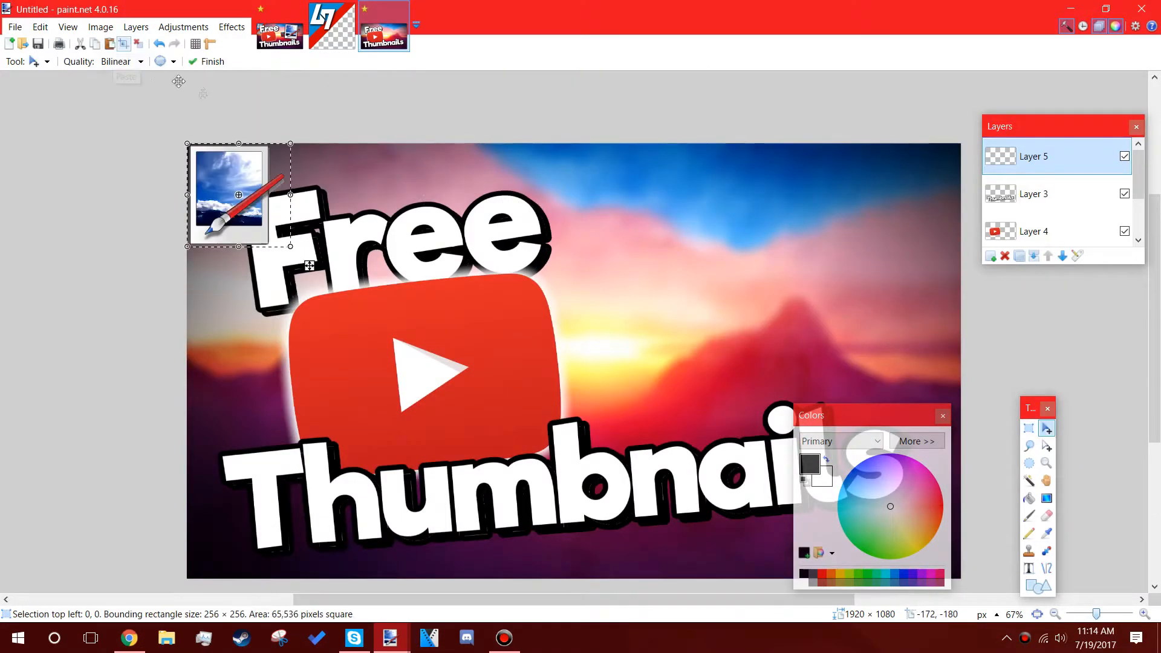
{"action": "left_click_drag", "start_coordinate": [282, 207], "coordinate": [687, 404]}
{"action": "left_click_drag", "start_coordinate": [697, 344], "coordinate": [874, 162]}
{"action": "left_click_drag", "start_coordinate": [993, 164], "coordinate": [964, 185]}
{"action": "left_click_drag", "start_coordinate": [857, 178], "coordinate": [892, 200]}
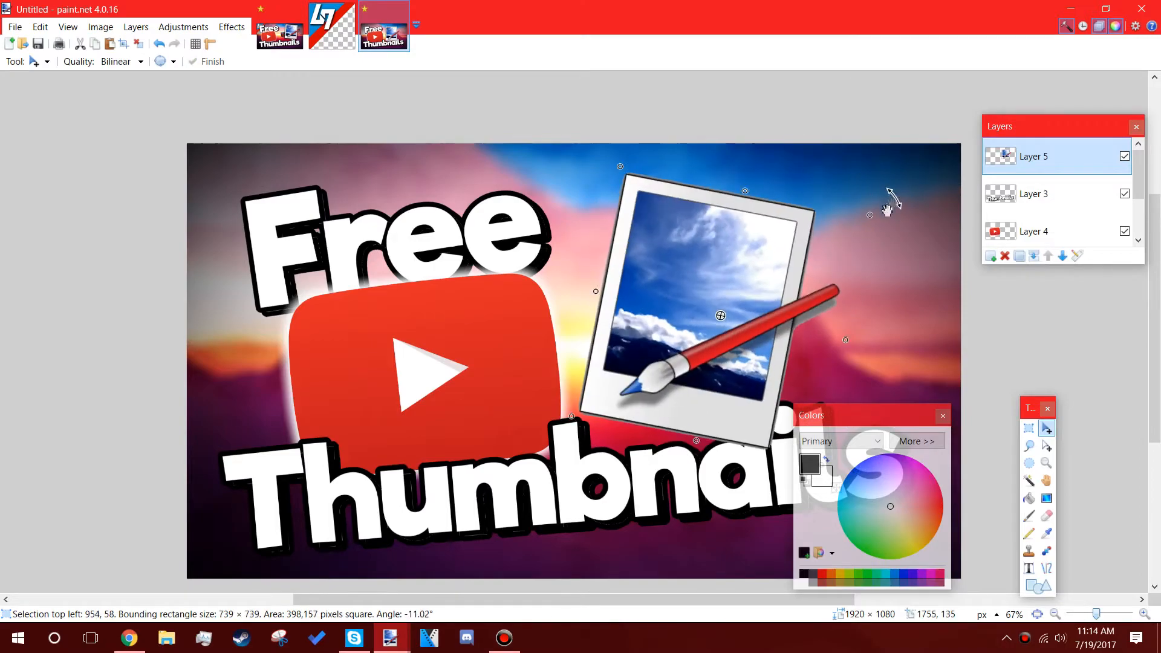
Place the paint.net logo in the canvas's upper-right area, enlarge it slightly, and set its tilt to about 5° clockwise
{"action": "left_click_drag", "start_coordinate": [817, 254], "coordinate": [874, 247]}
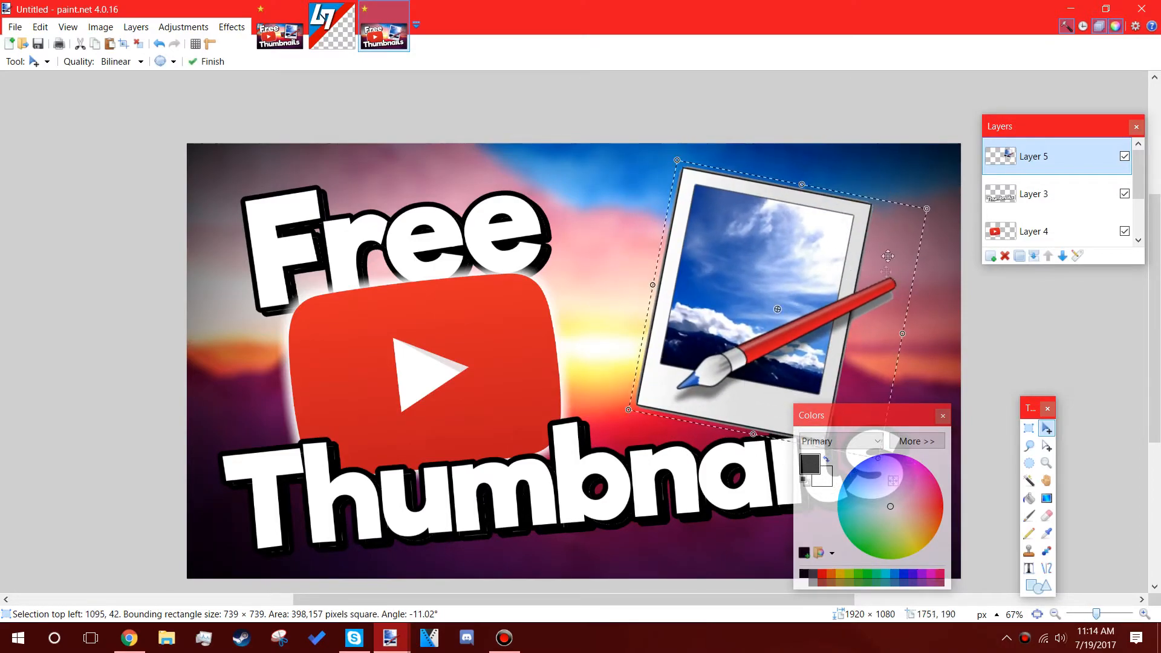
{"action": "left_click_drag", "start_coordinate": [875, 417], "coordinate": [1022, 455]}
{"action": "mouse_move", "coordinate": [933, 187]}
{"action": "left_mouse_down"}
{"action": "mouse_move", "coordinate": [922, 185]}
{"action": "mouse_move", "coordinate": [934, 182]}
{"action": "left_mouse_up"}
{"action": "left_click_drag", "start_coordinate": [868, 279], "coordinate": [890, 255]}
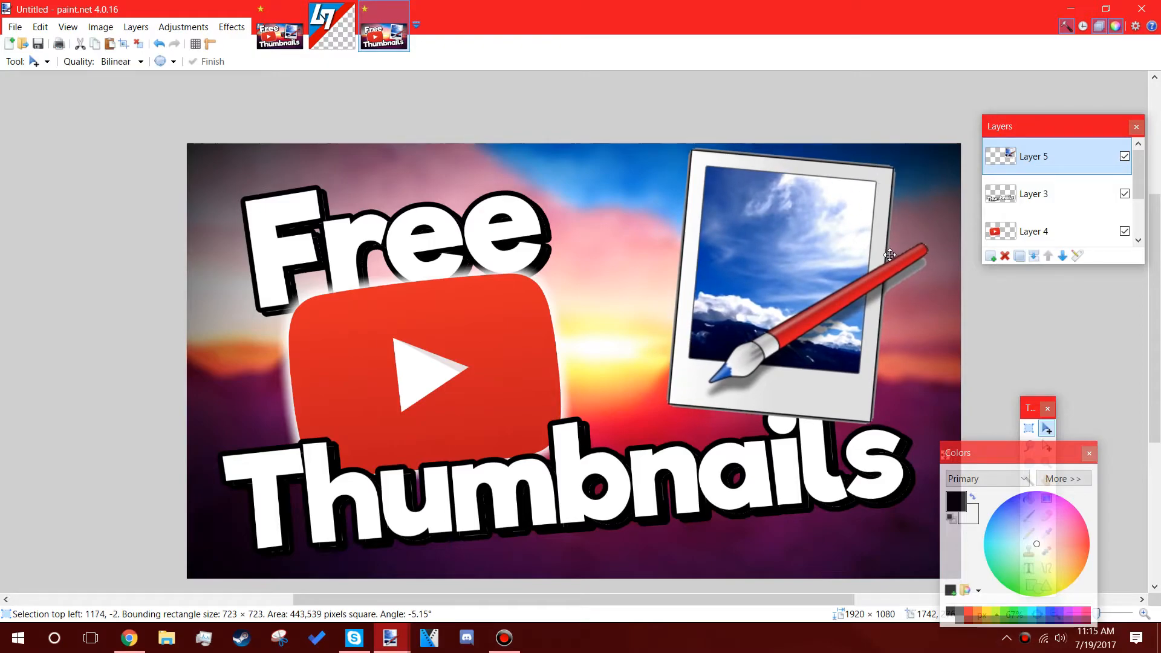
Clear the selection and repeat the white Drop Shadow on the paint.net logo
{"action": "left_click", "coordinate": [1028, 429]}
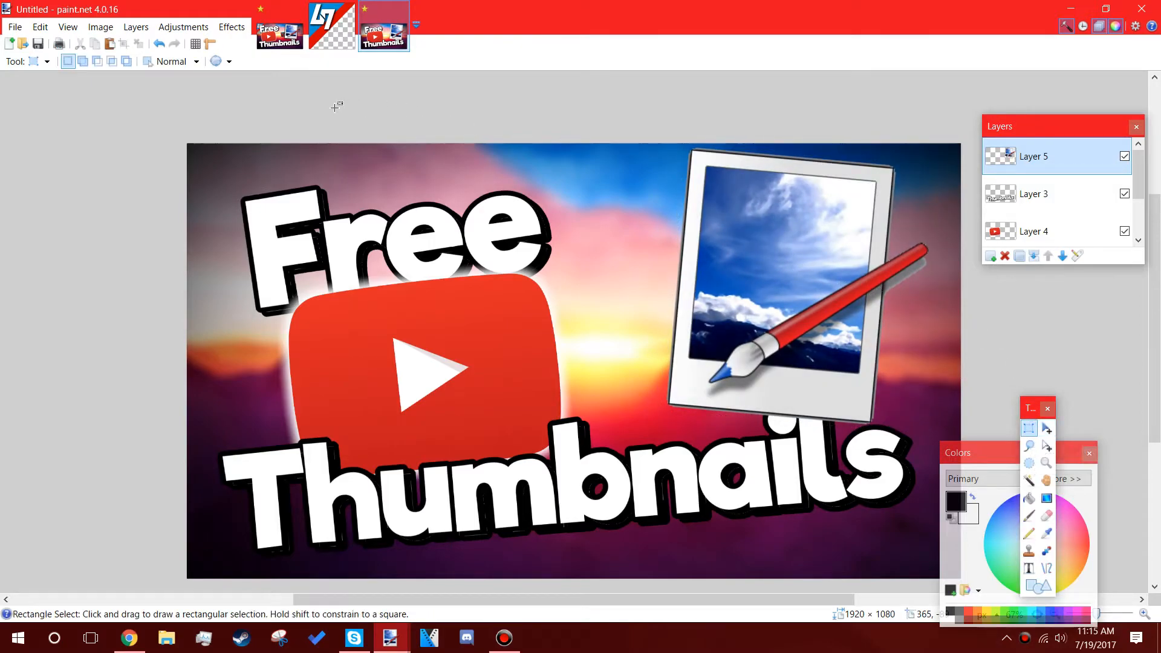
{"action": "left_click", "coordinate": [233, 29]}
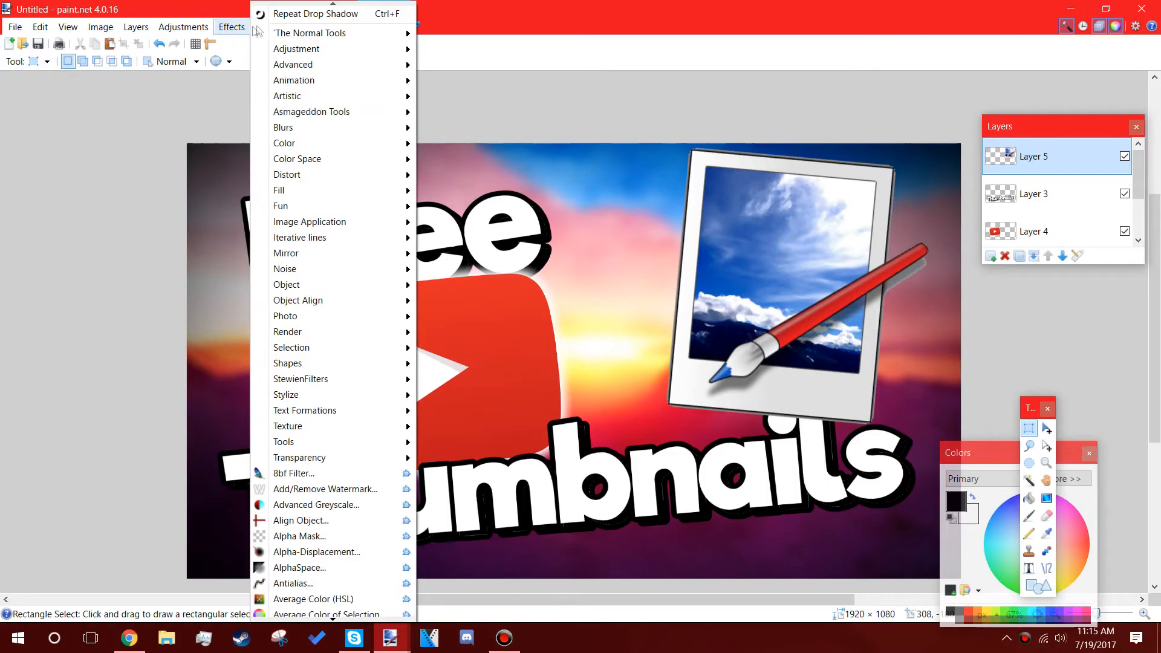
{"action": "left_click", "coordinate": [288, 15]}
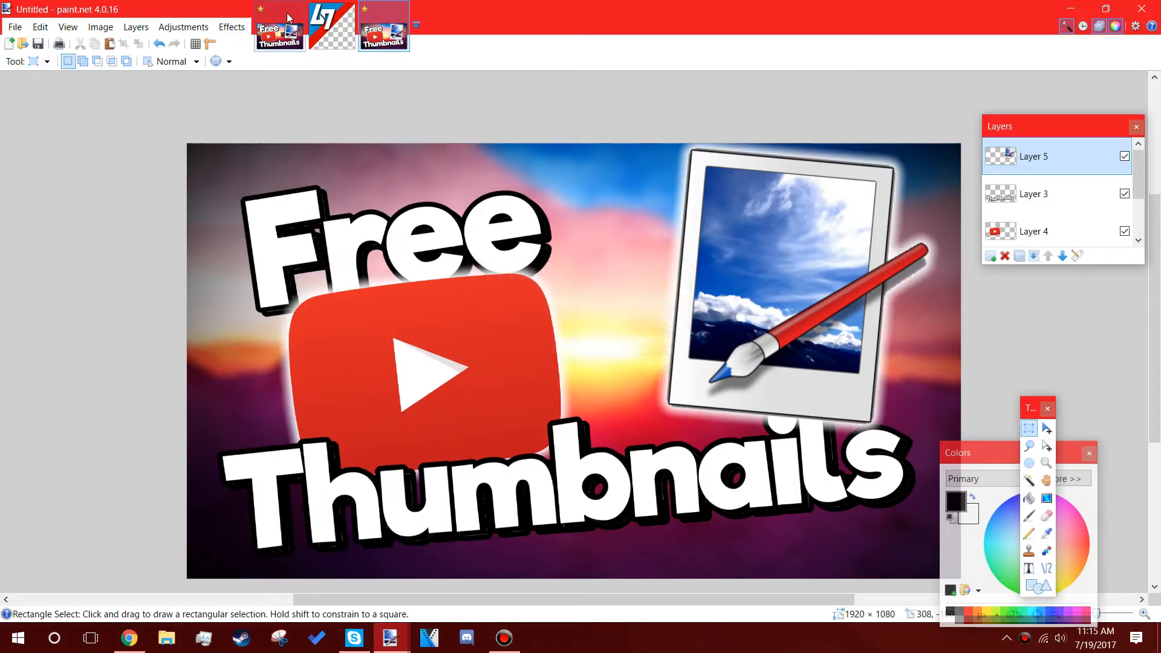